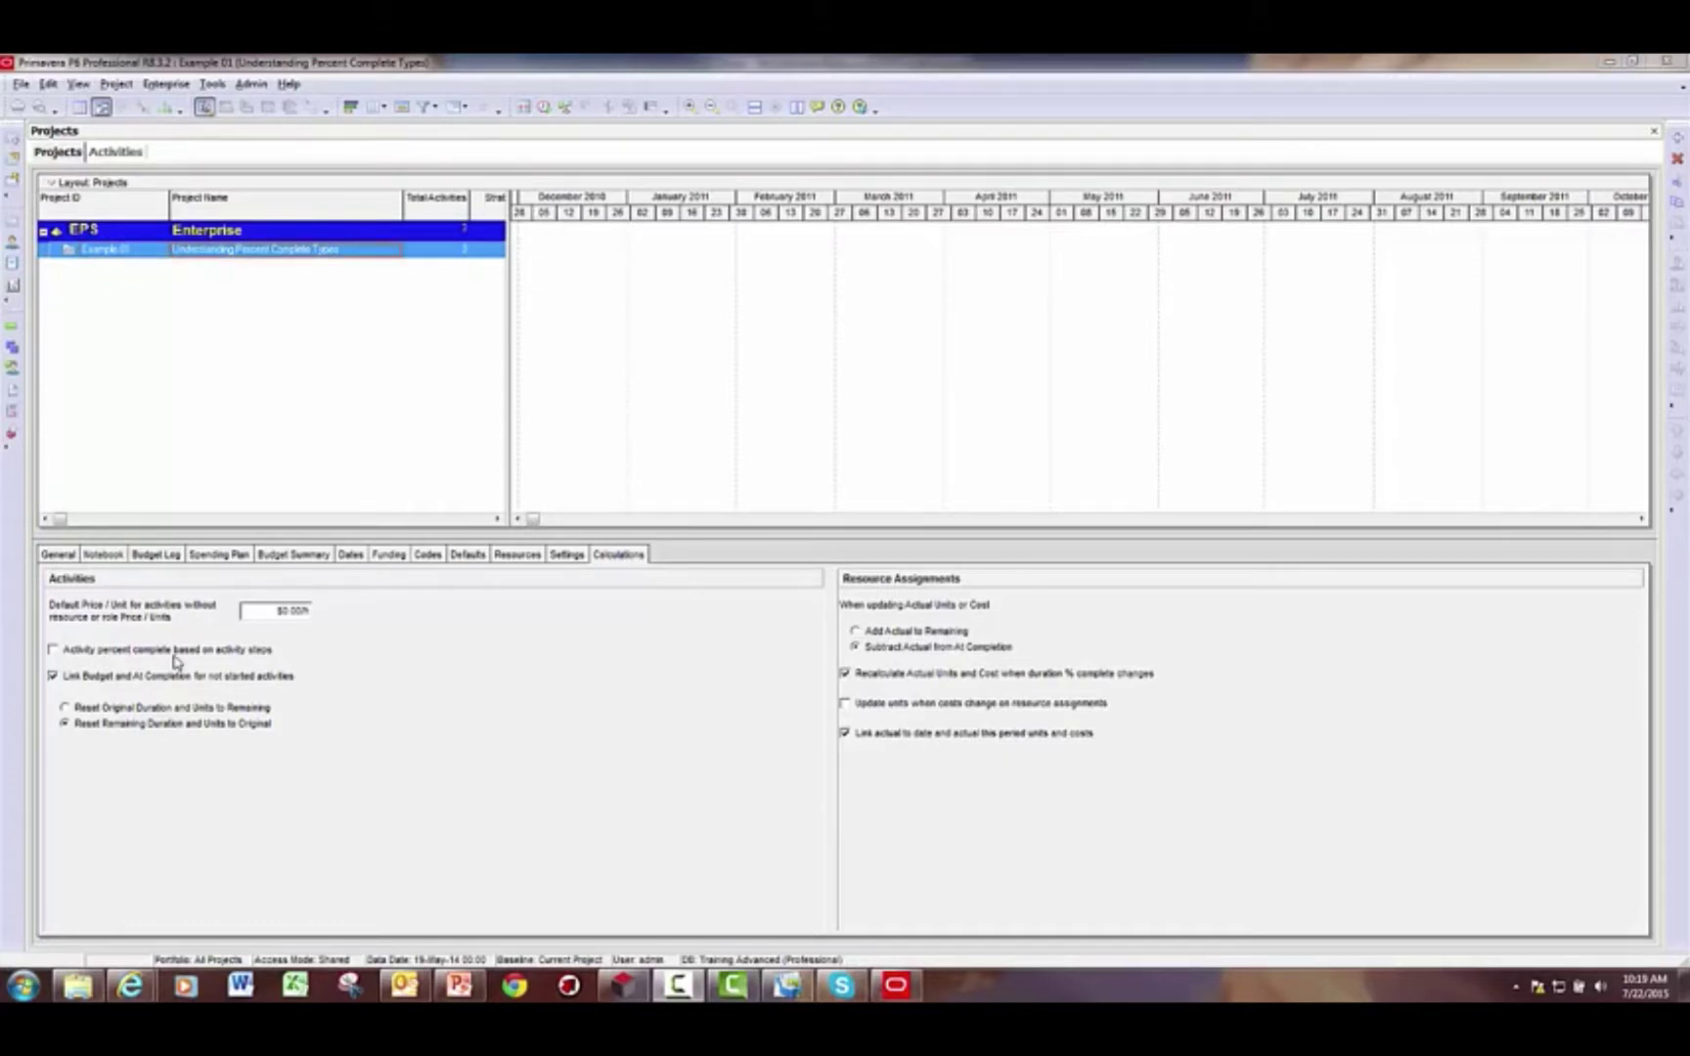
# Open the project's activities and review the percent complete type assigned to each of the three activities
pyautogui.click(12, 326)
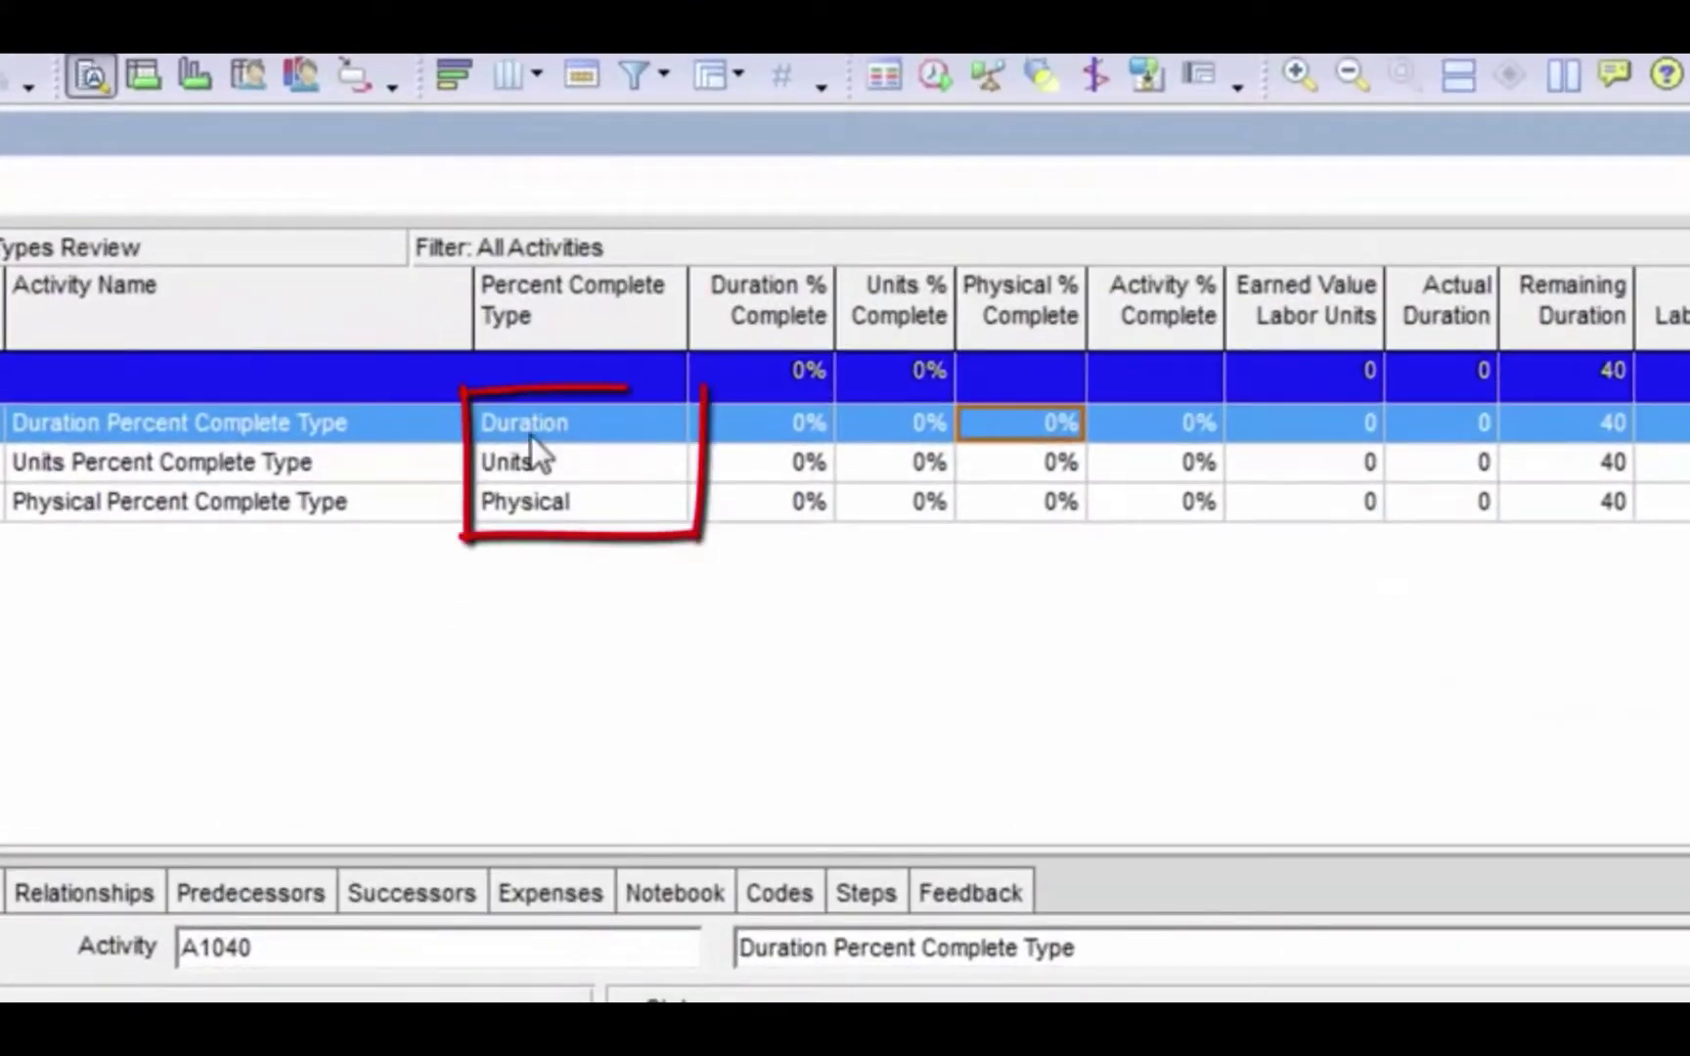
pyautogui.click(531, 434)
pyautogui.click(537, 464)
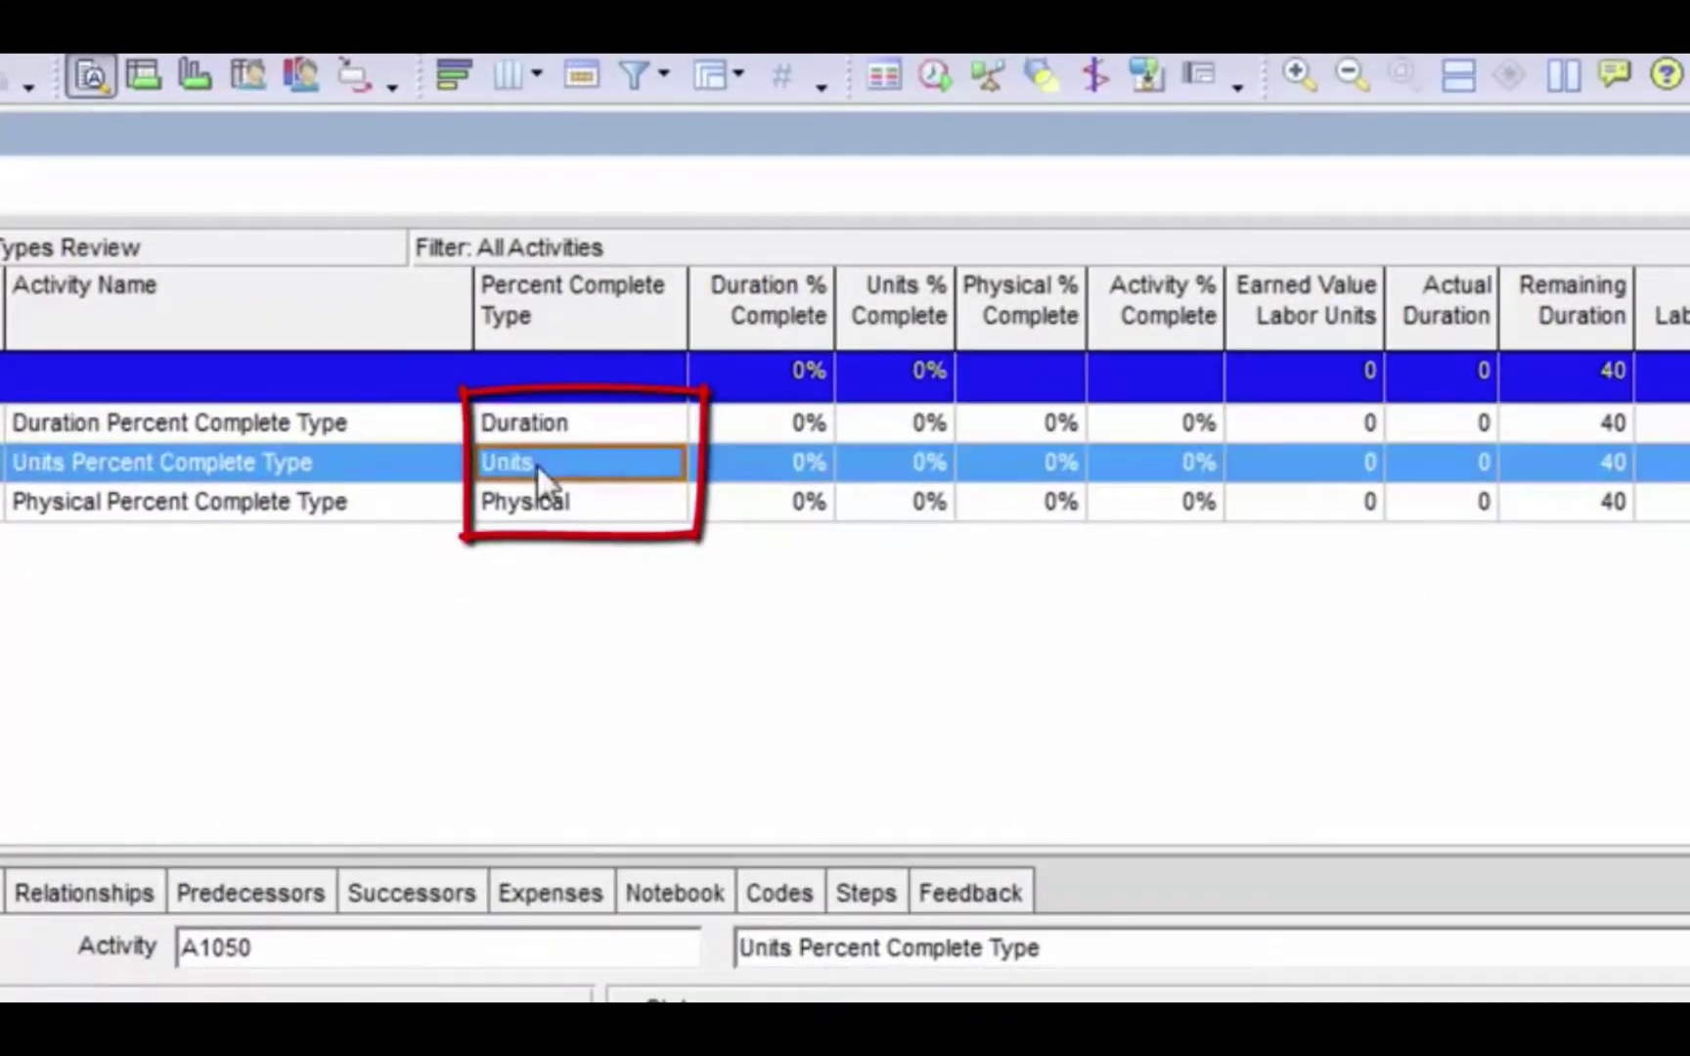
pyautogui.click(555, 512)
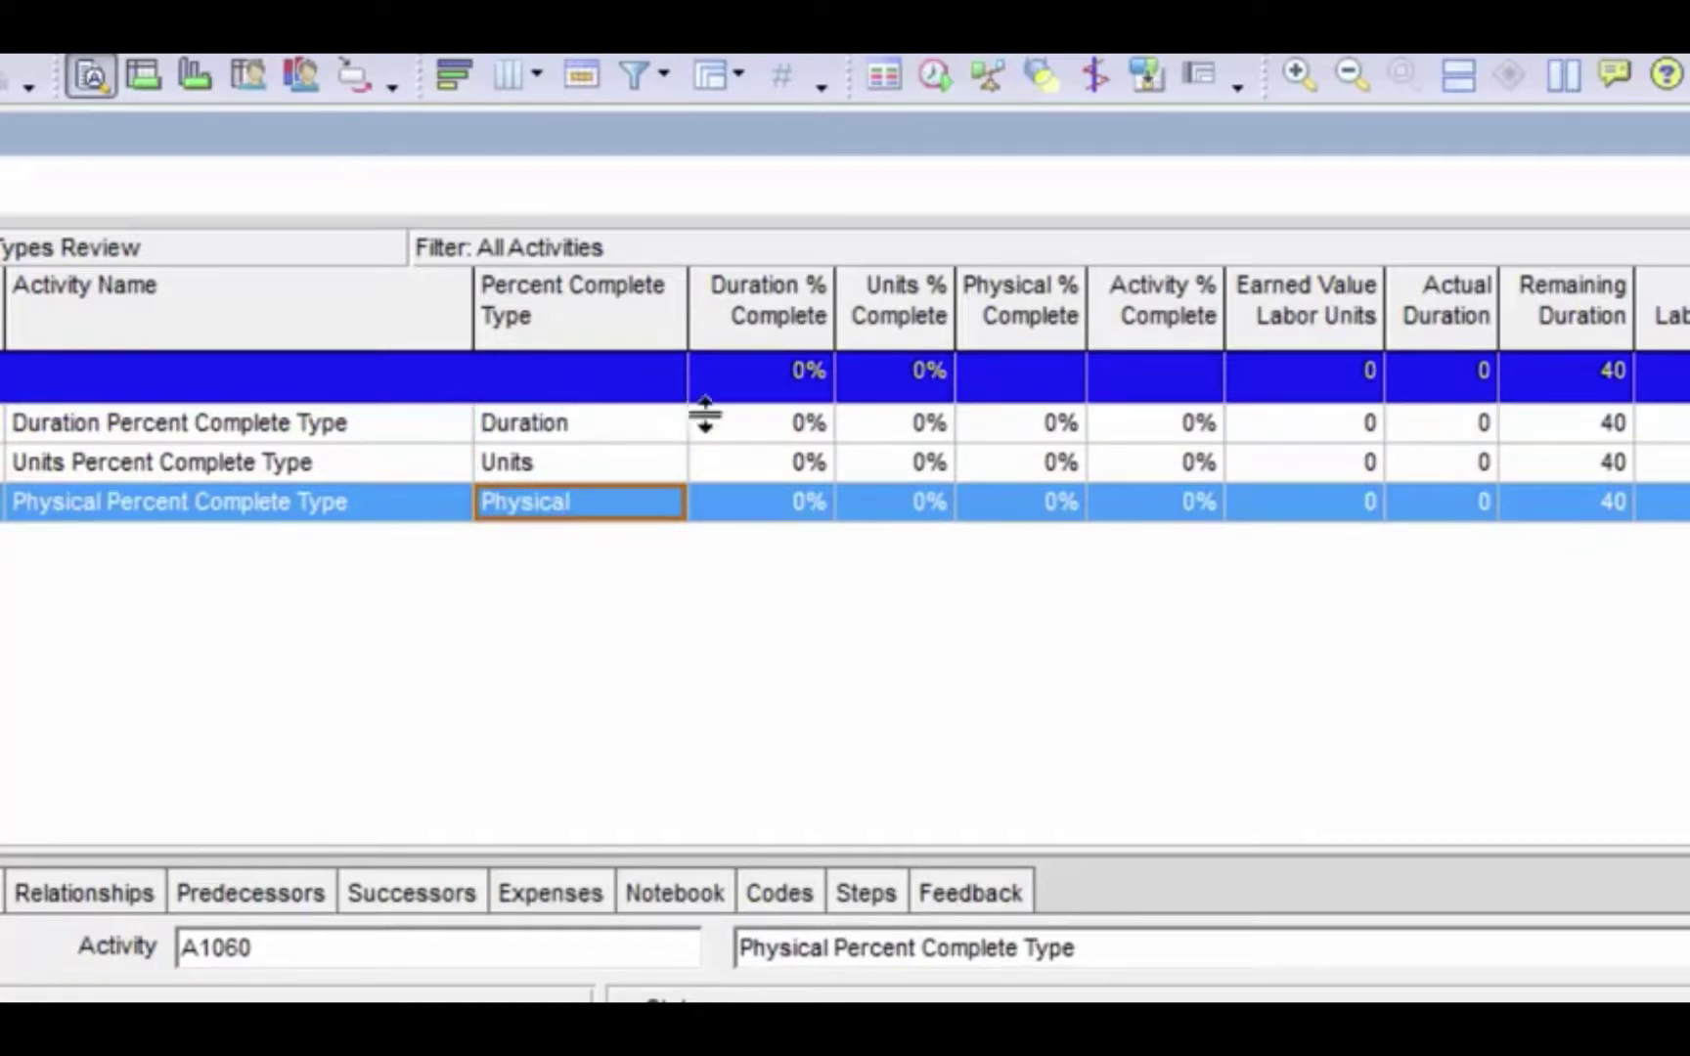
# Set Duration % Complete to 25% for the Duration Percent Complete Type activity and check its Units % Complete
pyautogui.click(801, 422)
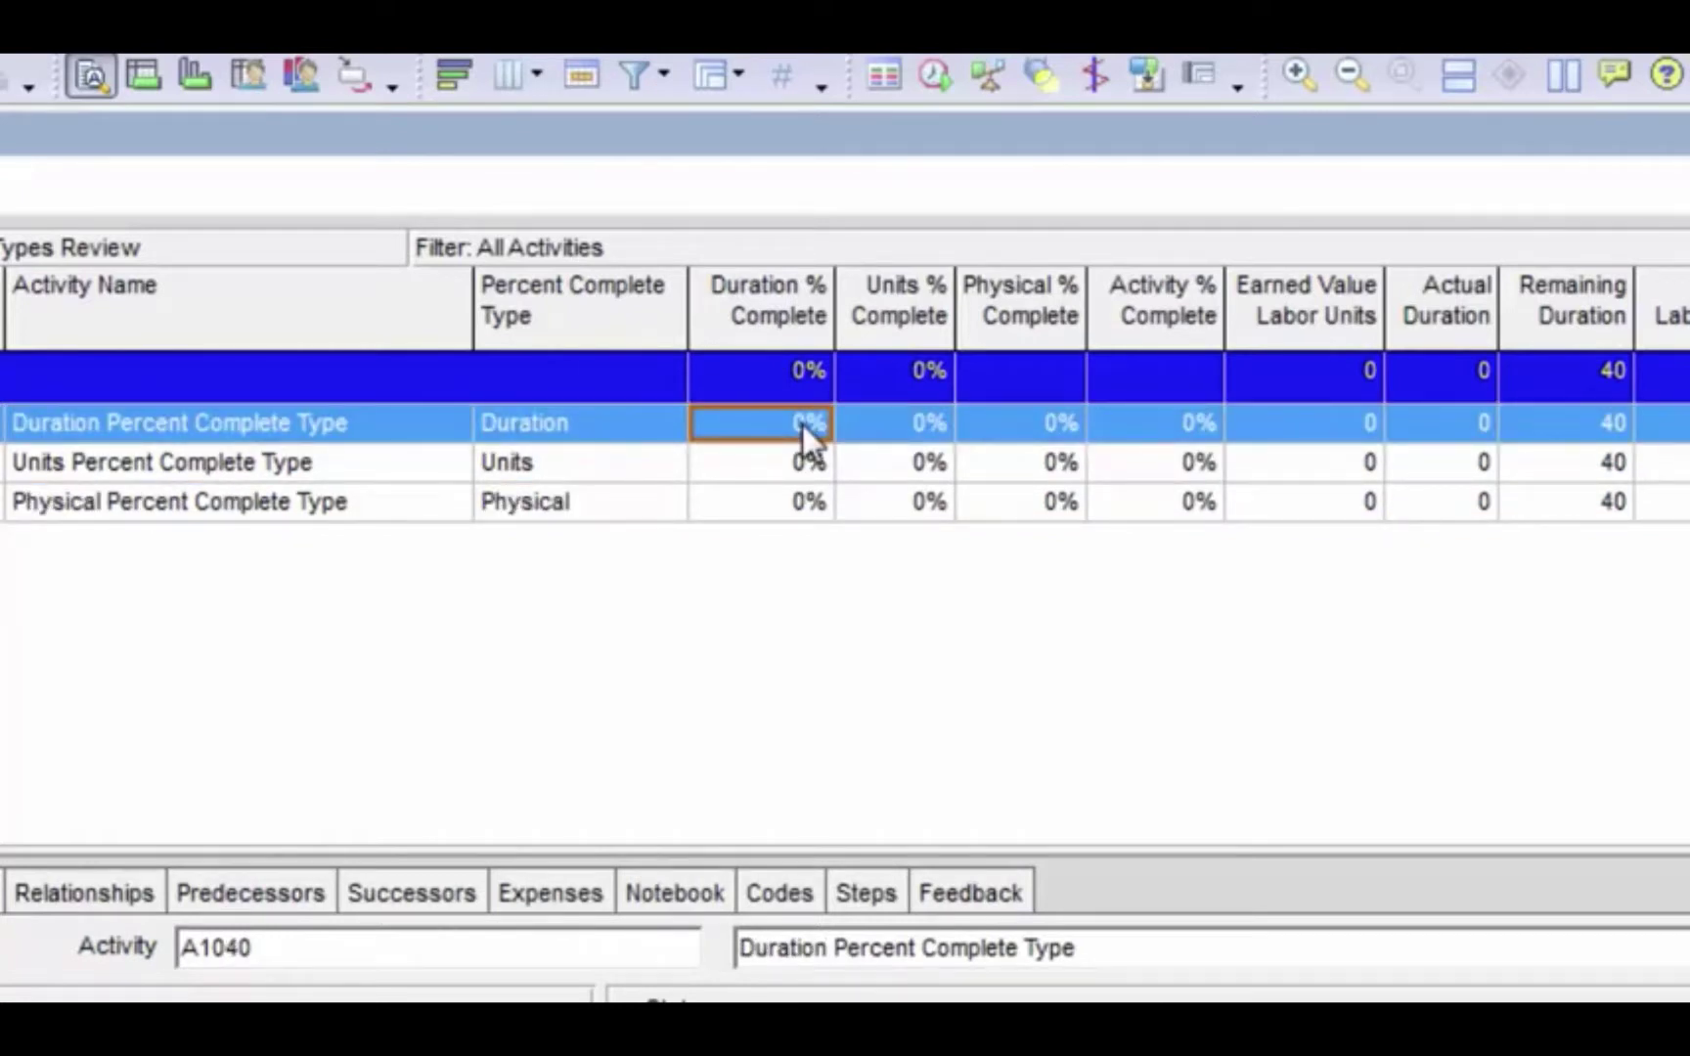
pyautogui.write('25')
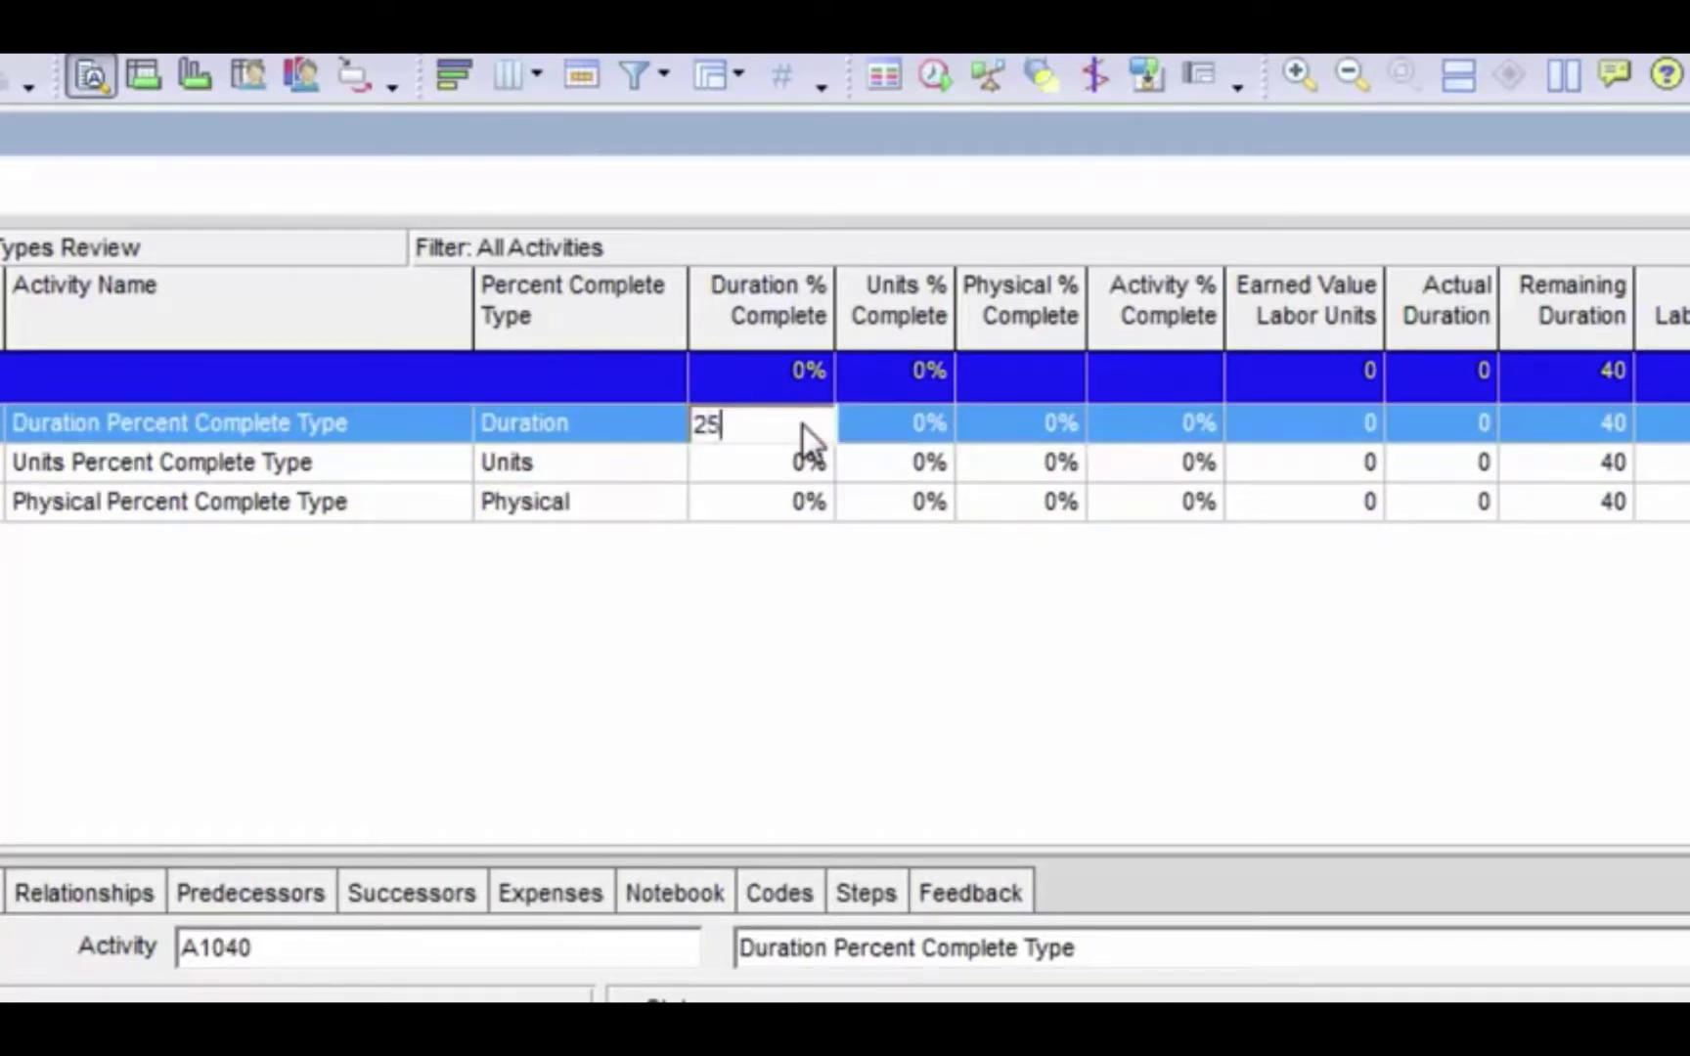
pyautogui.press('Return')
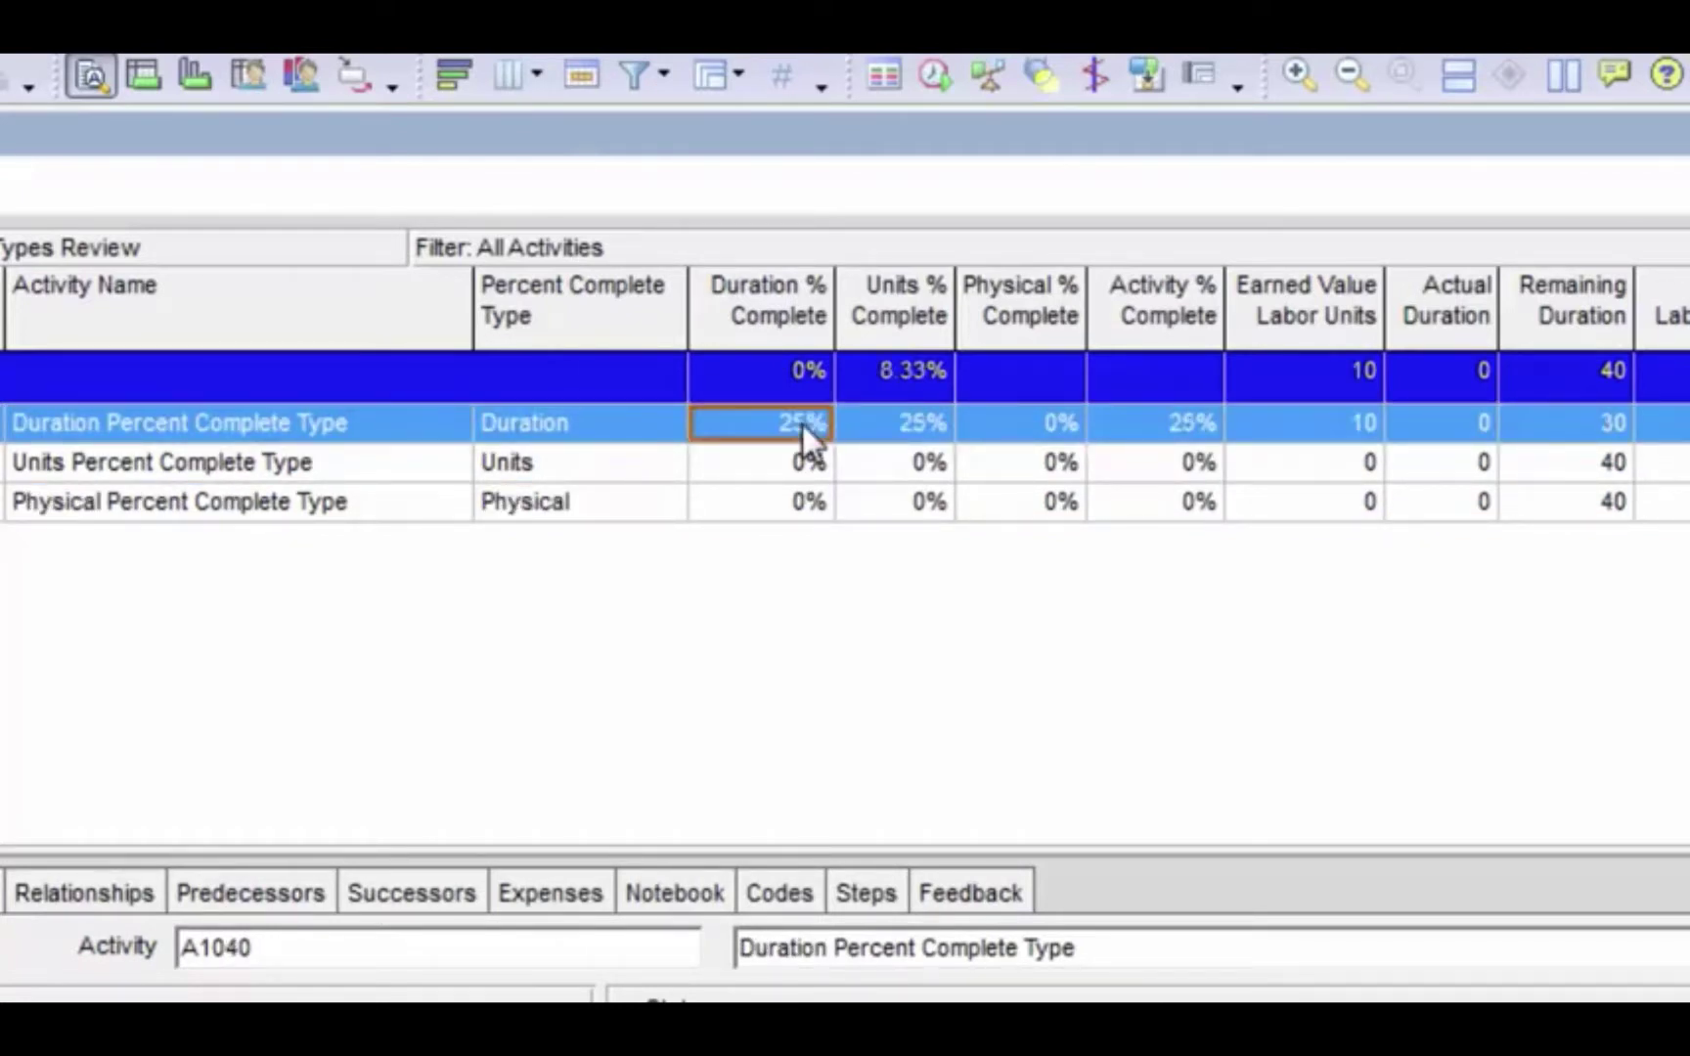
pyautogui.click(903, 427)
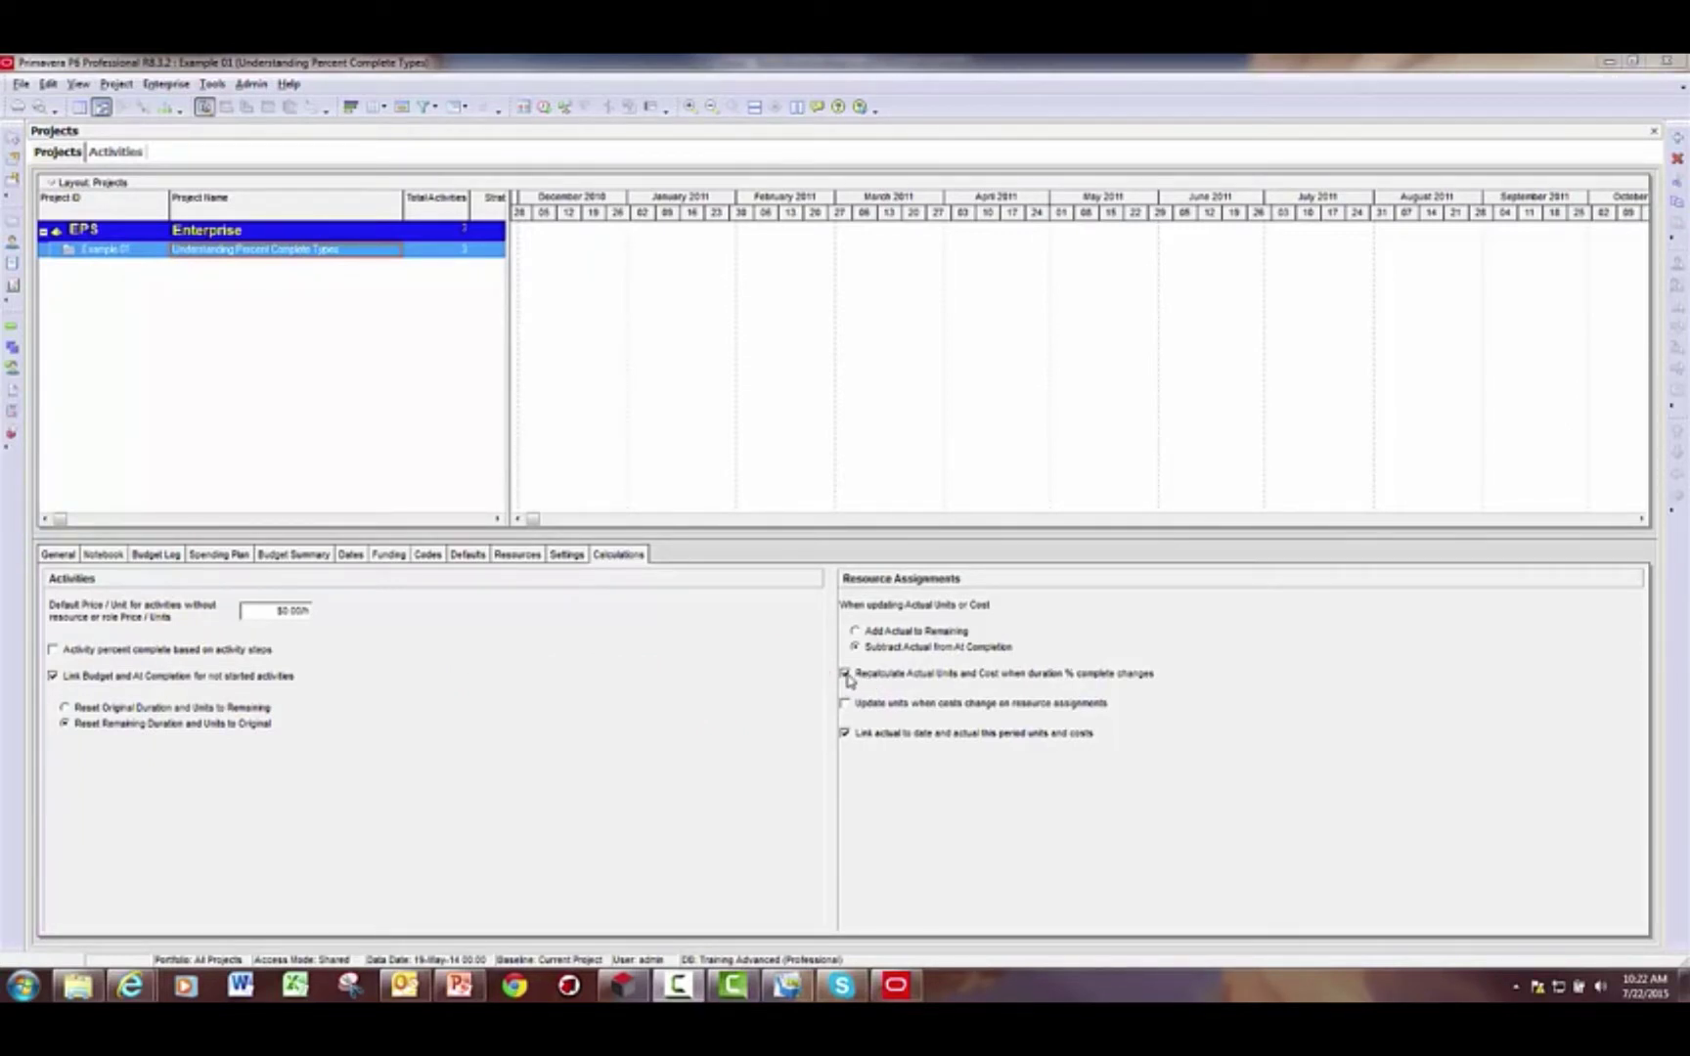
# Turn off recalculating actual units and cost when duration % complete changes for the project, and return to the activities
pyautogui.click(846, 675)
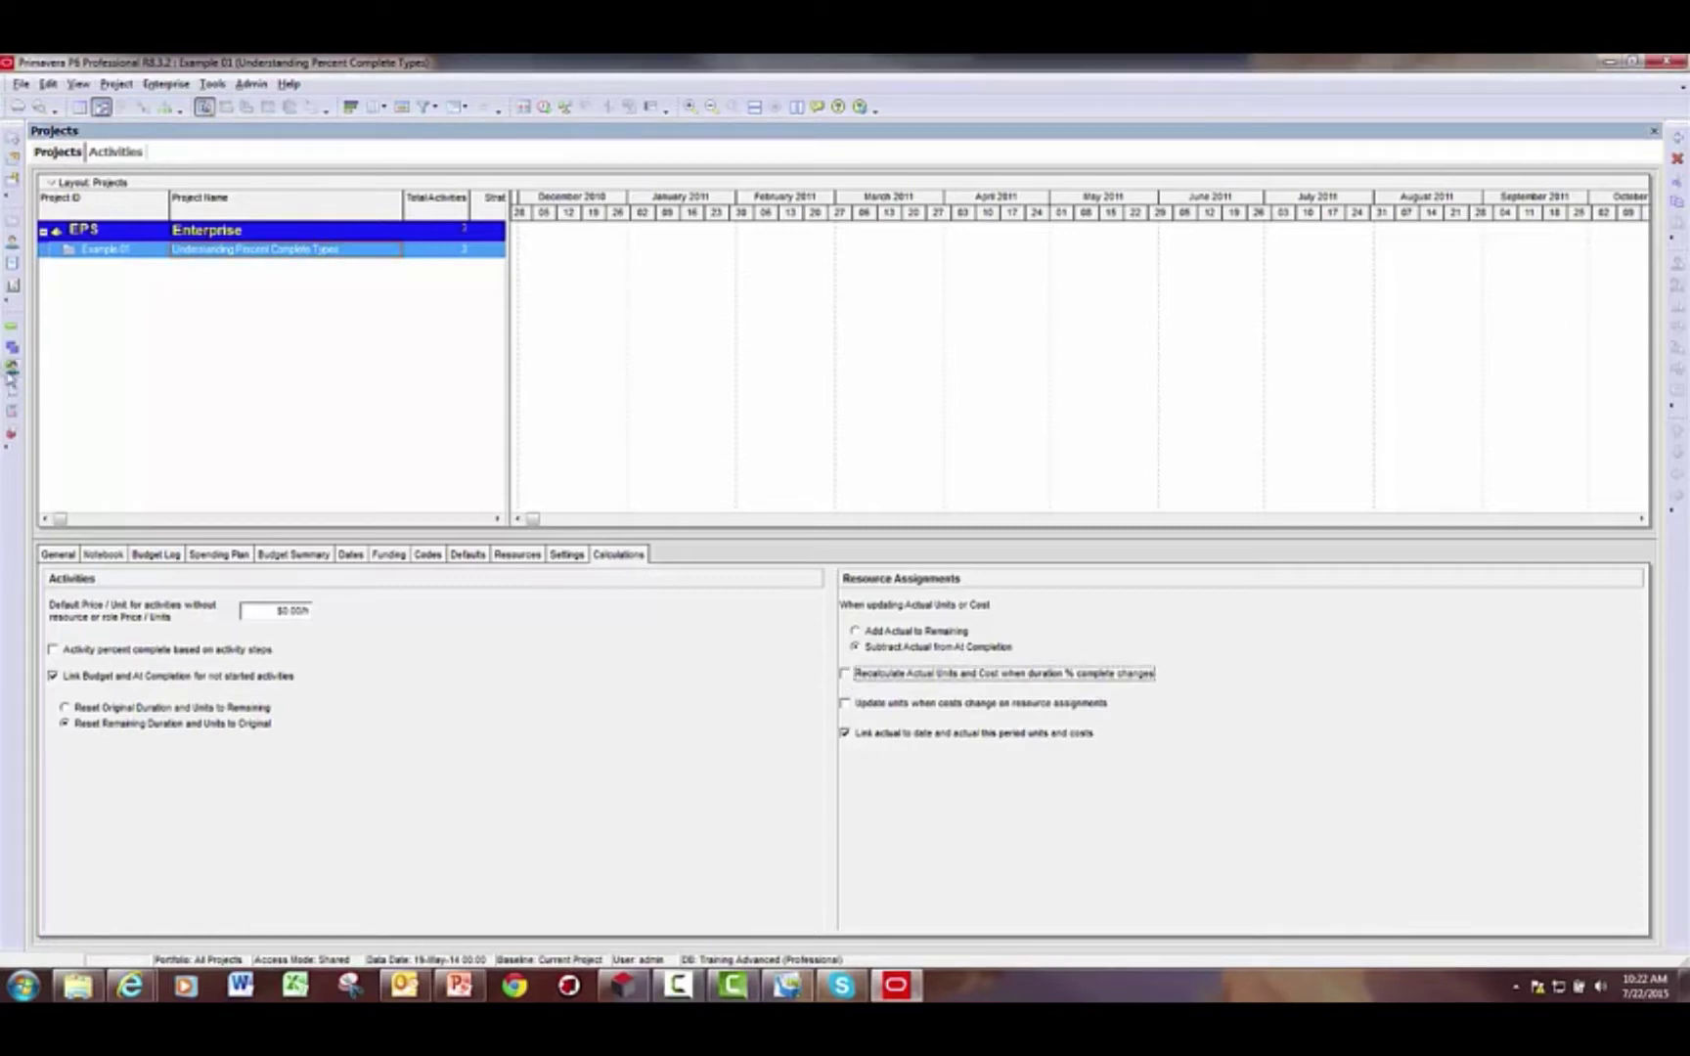
pyautogui.click(14, 328)
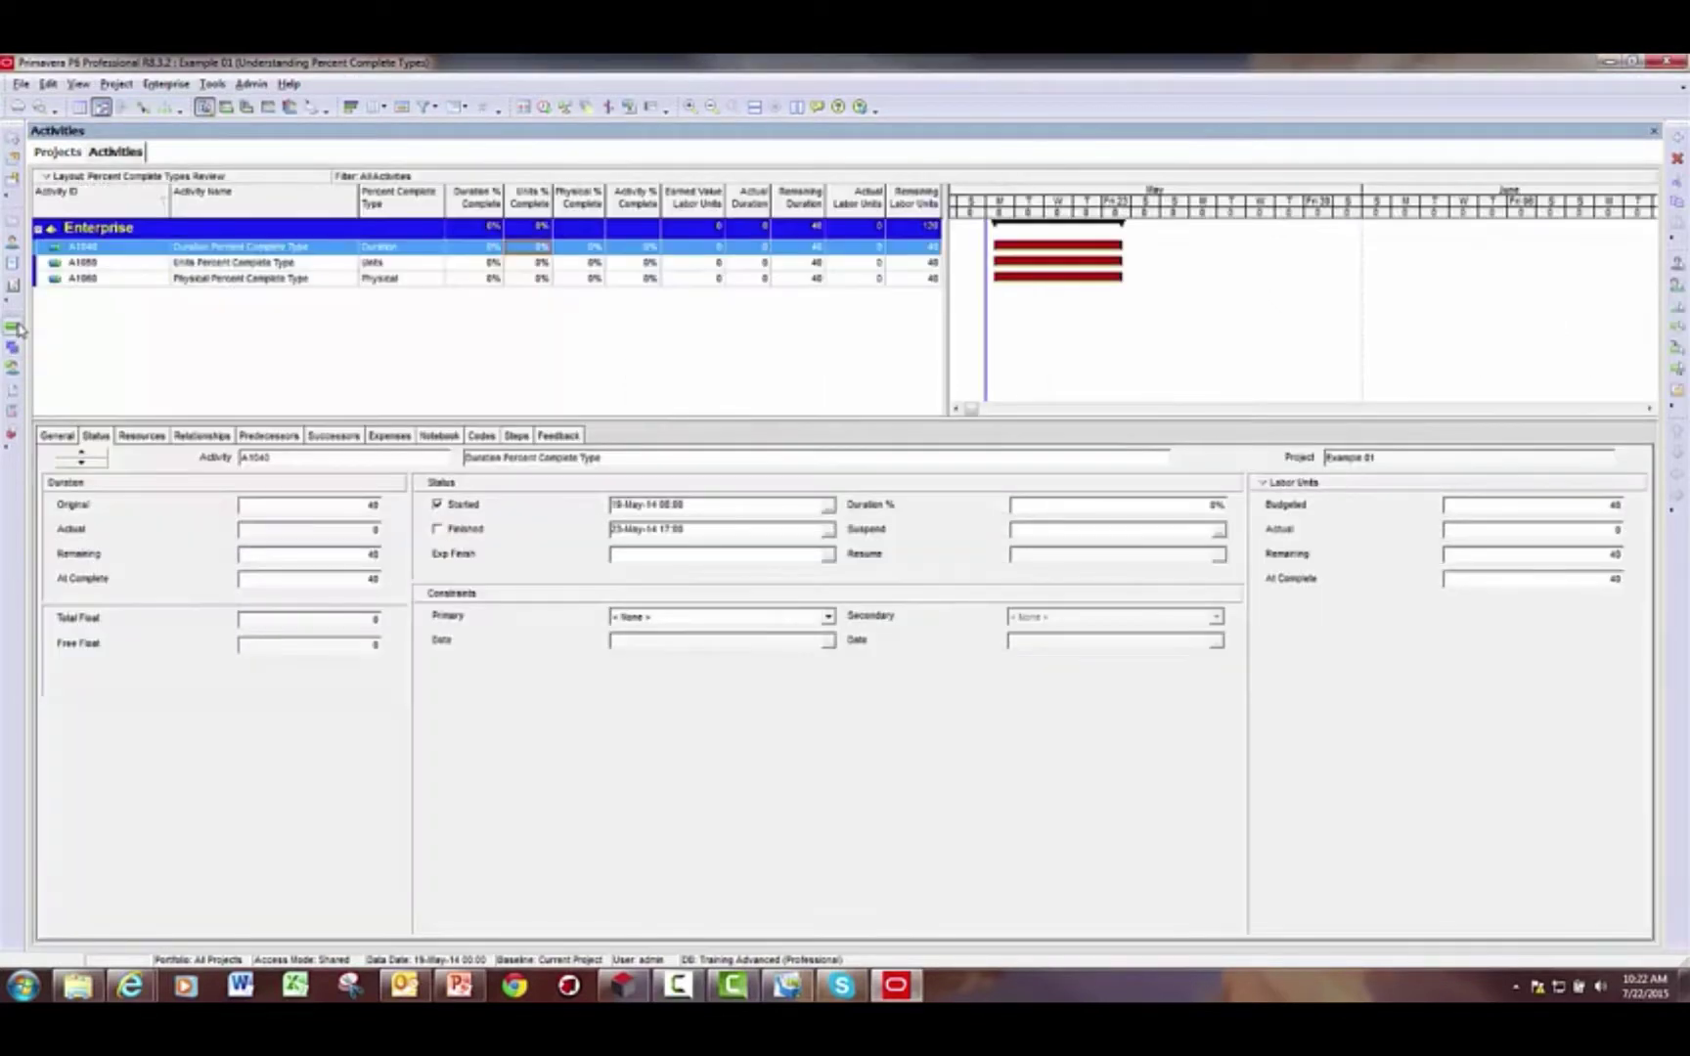
# With recalculation off, set the Duration Percent Complete Type activity's Duration % Complete to 25% and check its Units % Complete
pyautogui.click(486, 249)
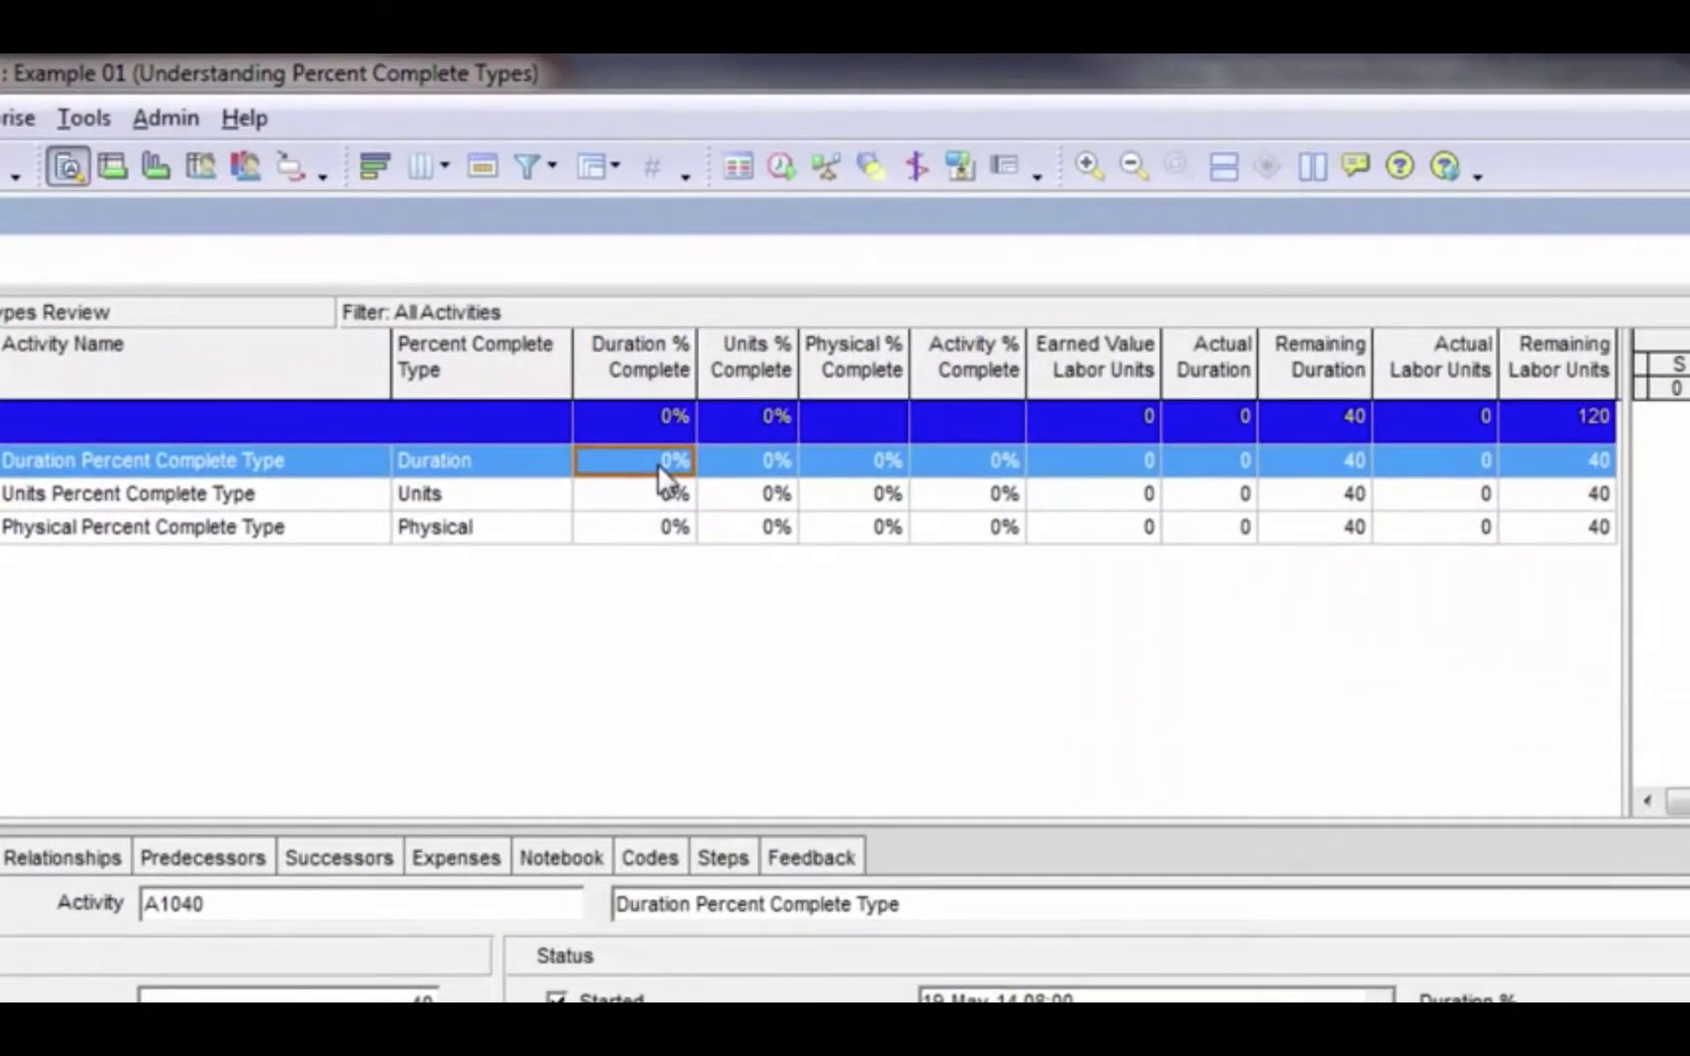
pyautogui.write('25')
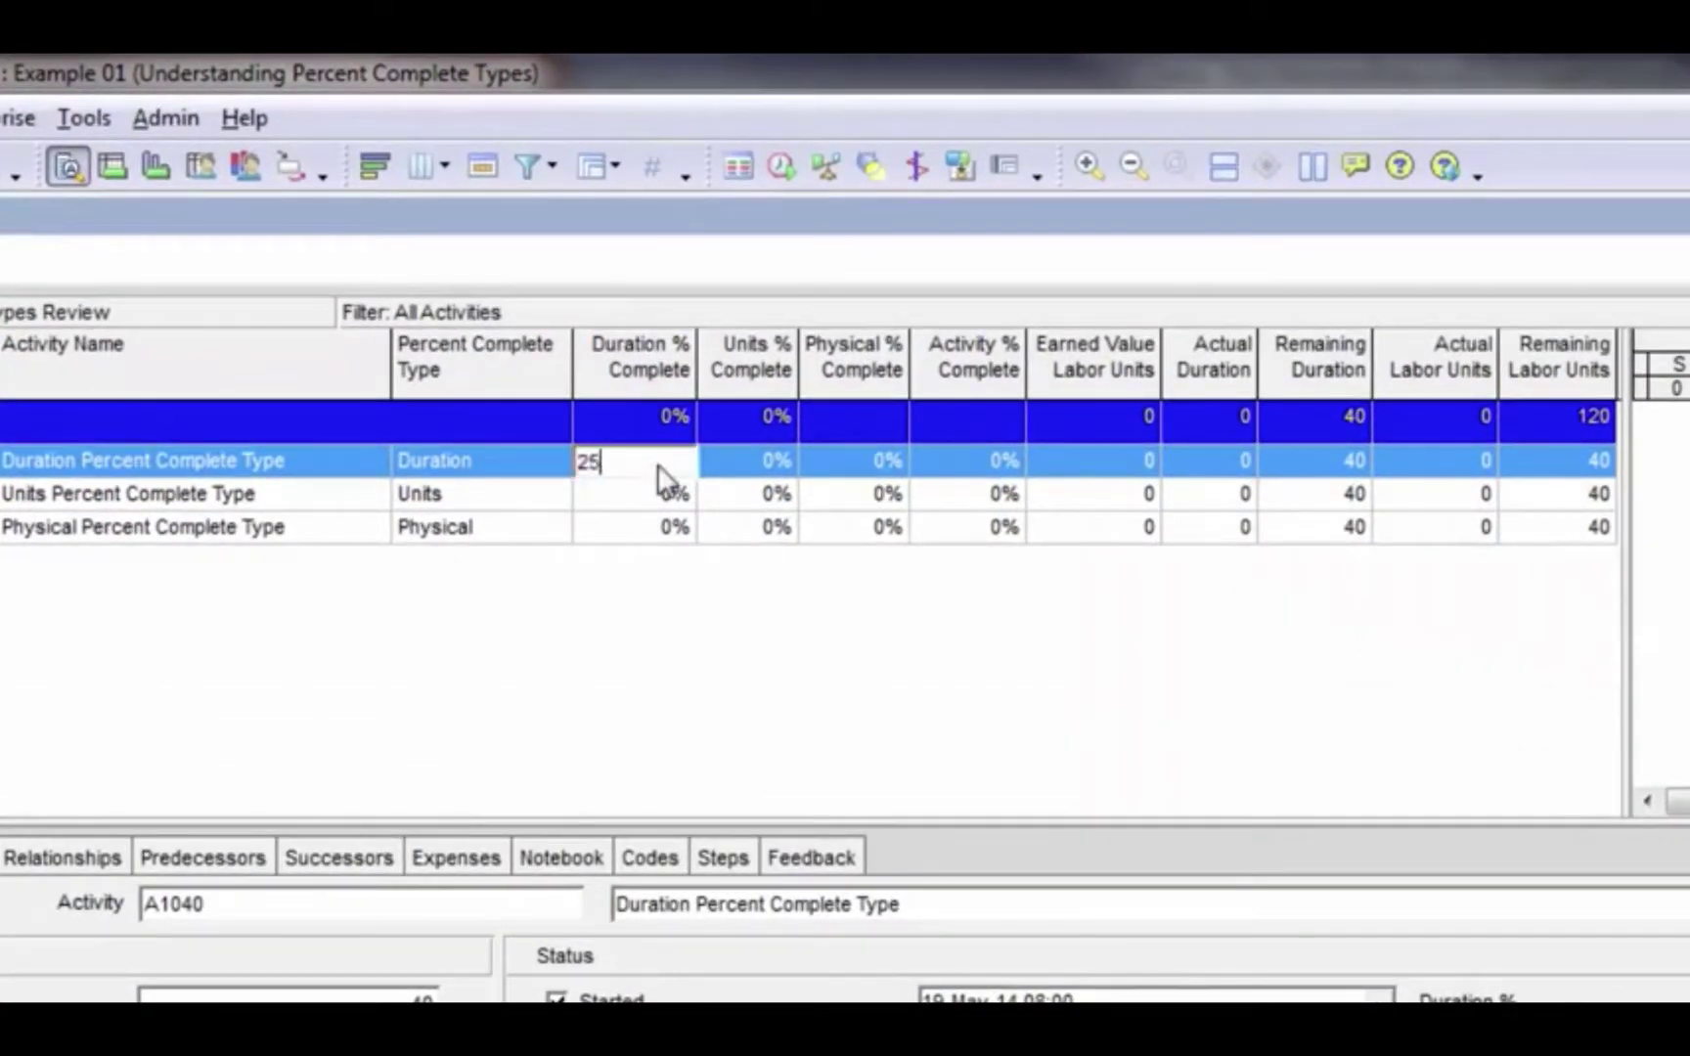
pyautogui.press('Return')
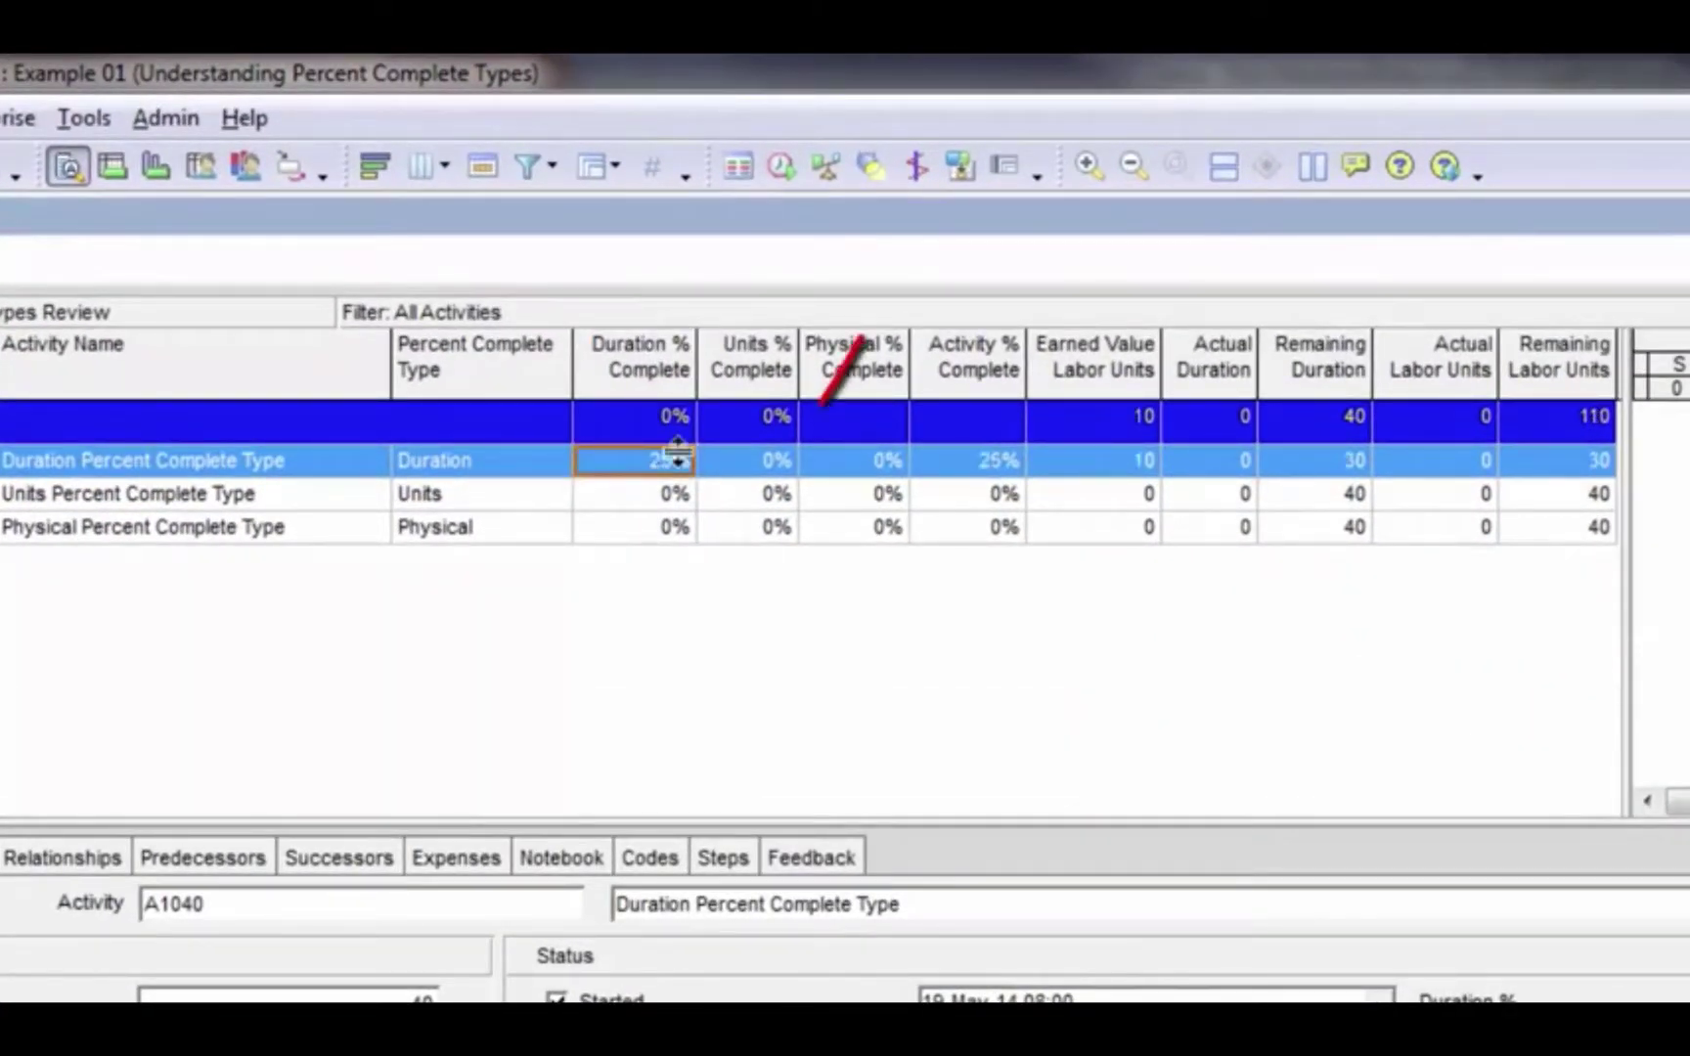
pyautogui.click(767, 460)
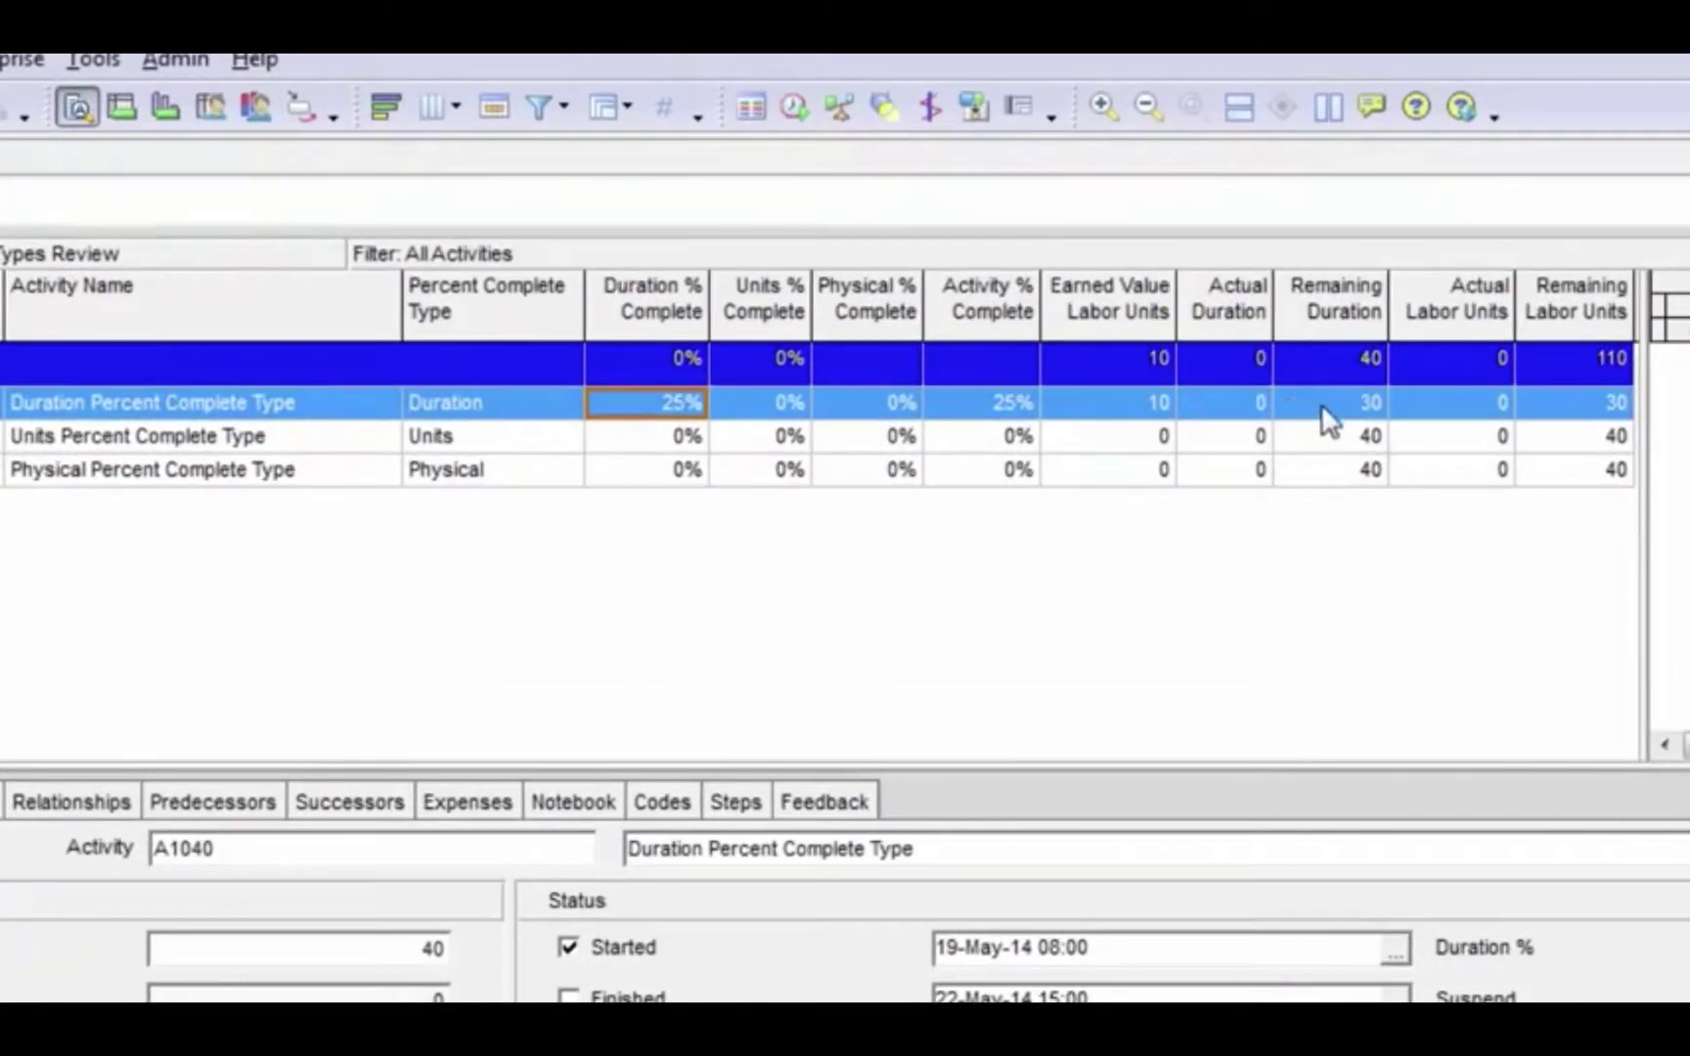
# Try a remaining duration of 20 on the Duration Percent Complete Type activity, and return its Duration % Complete to 25%
pyautogui.click(1324, 404)
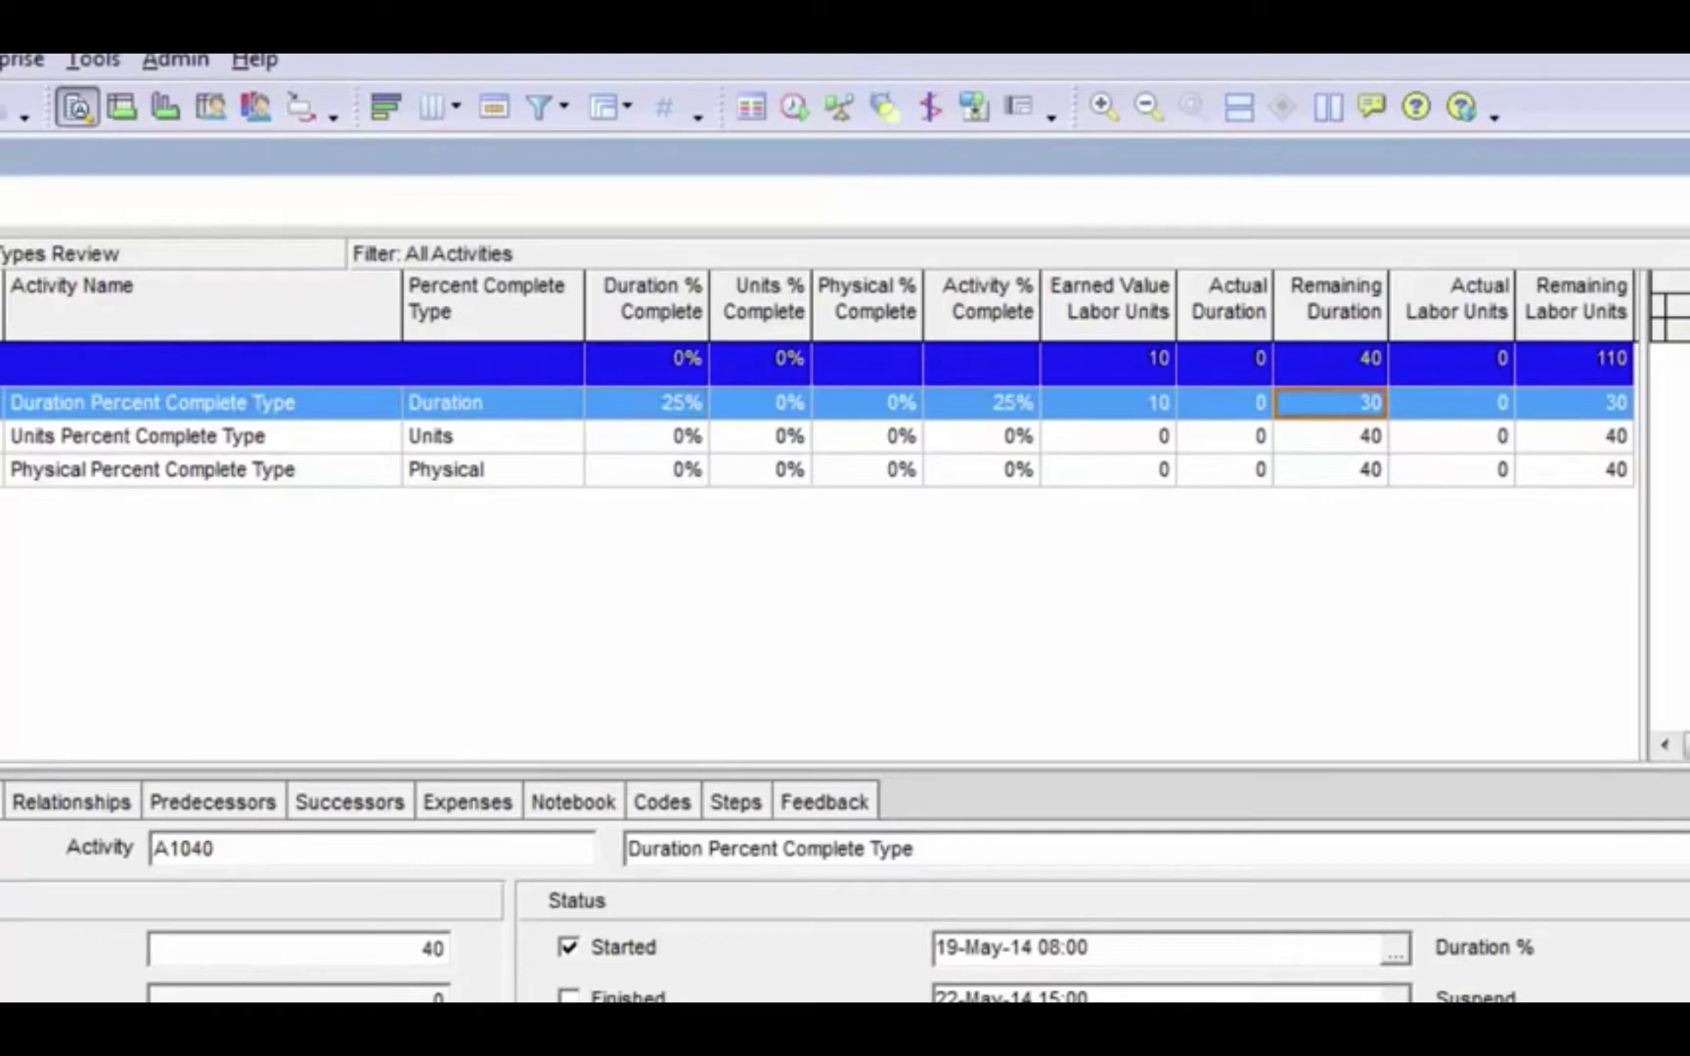
pyautogui.write('20')
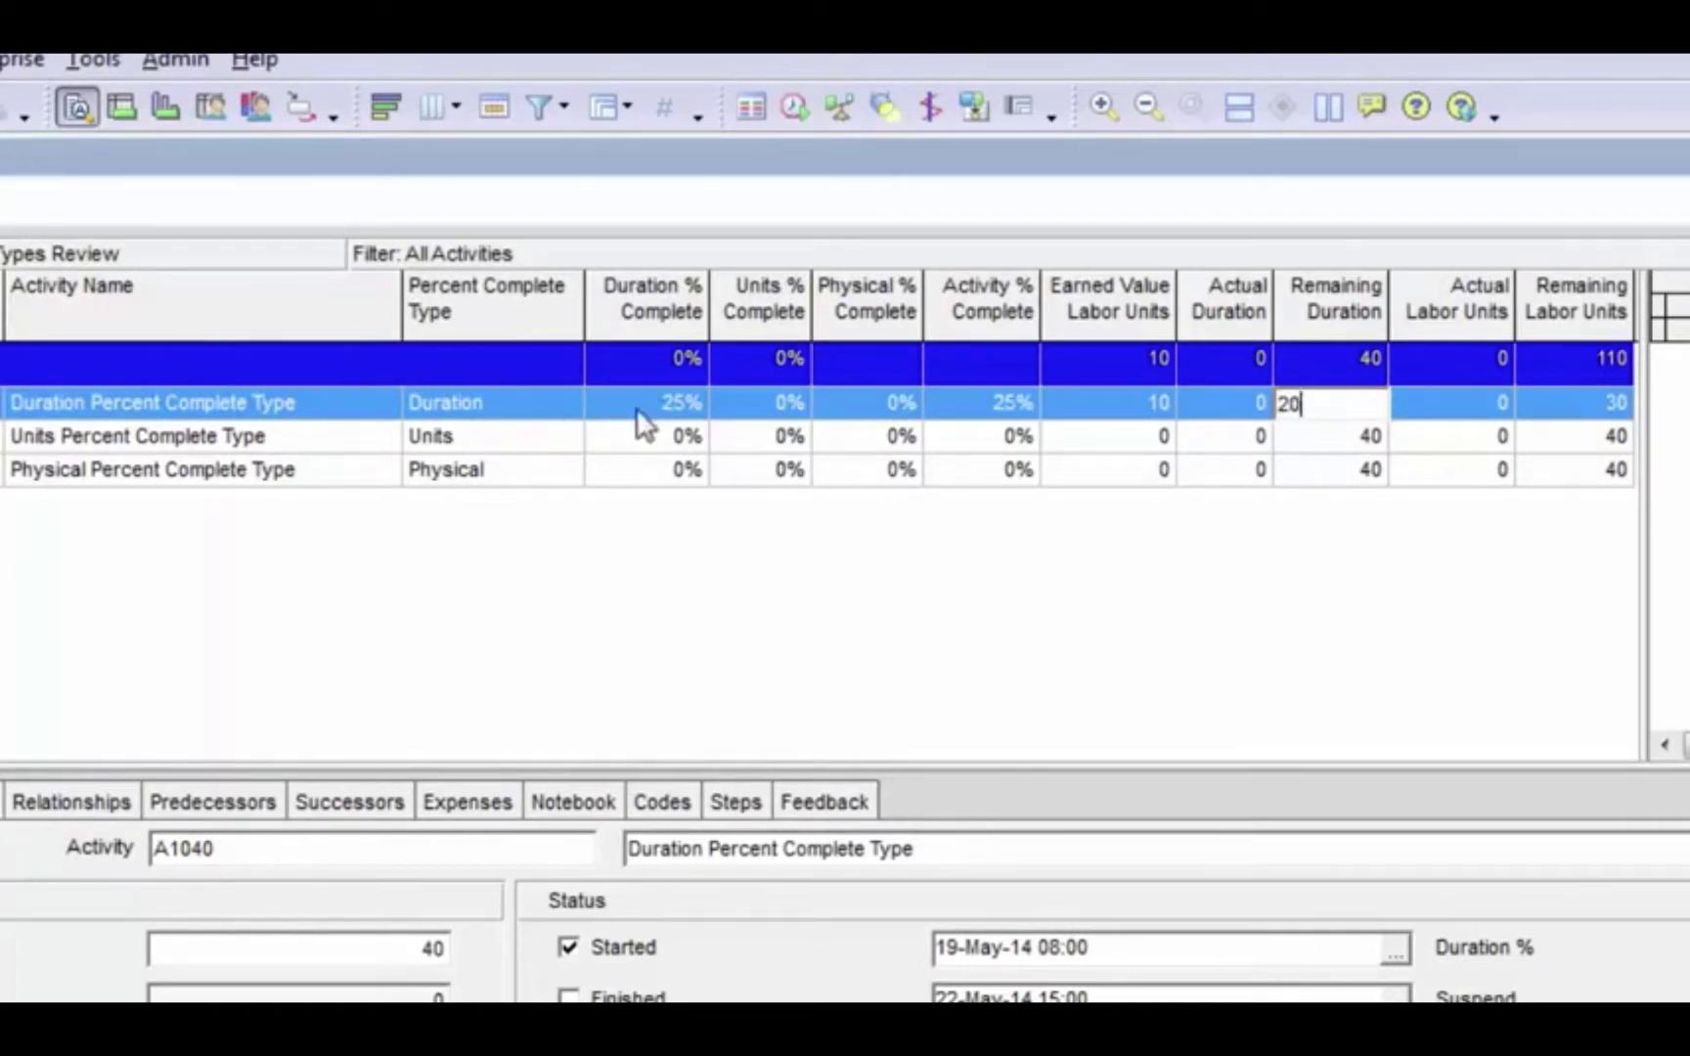
pyautogui.press('Return')
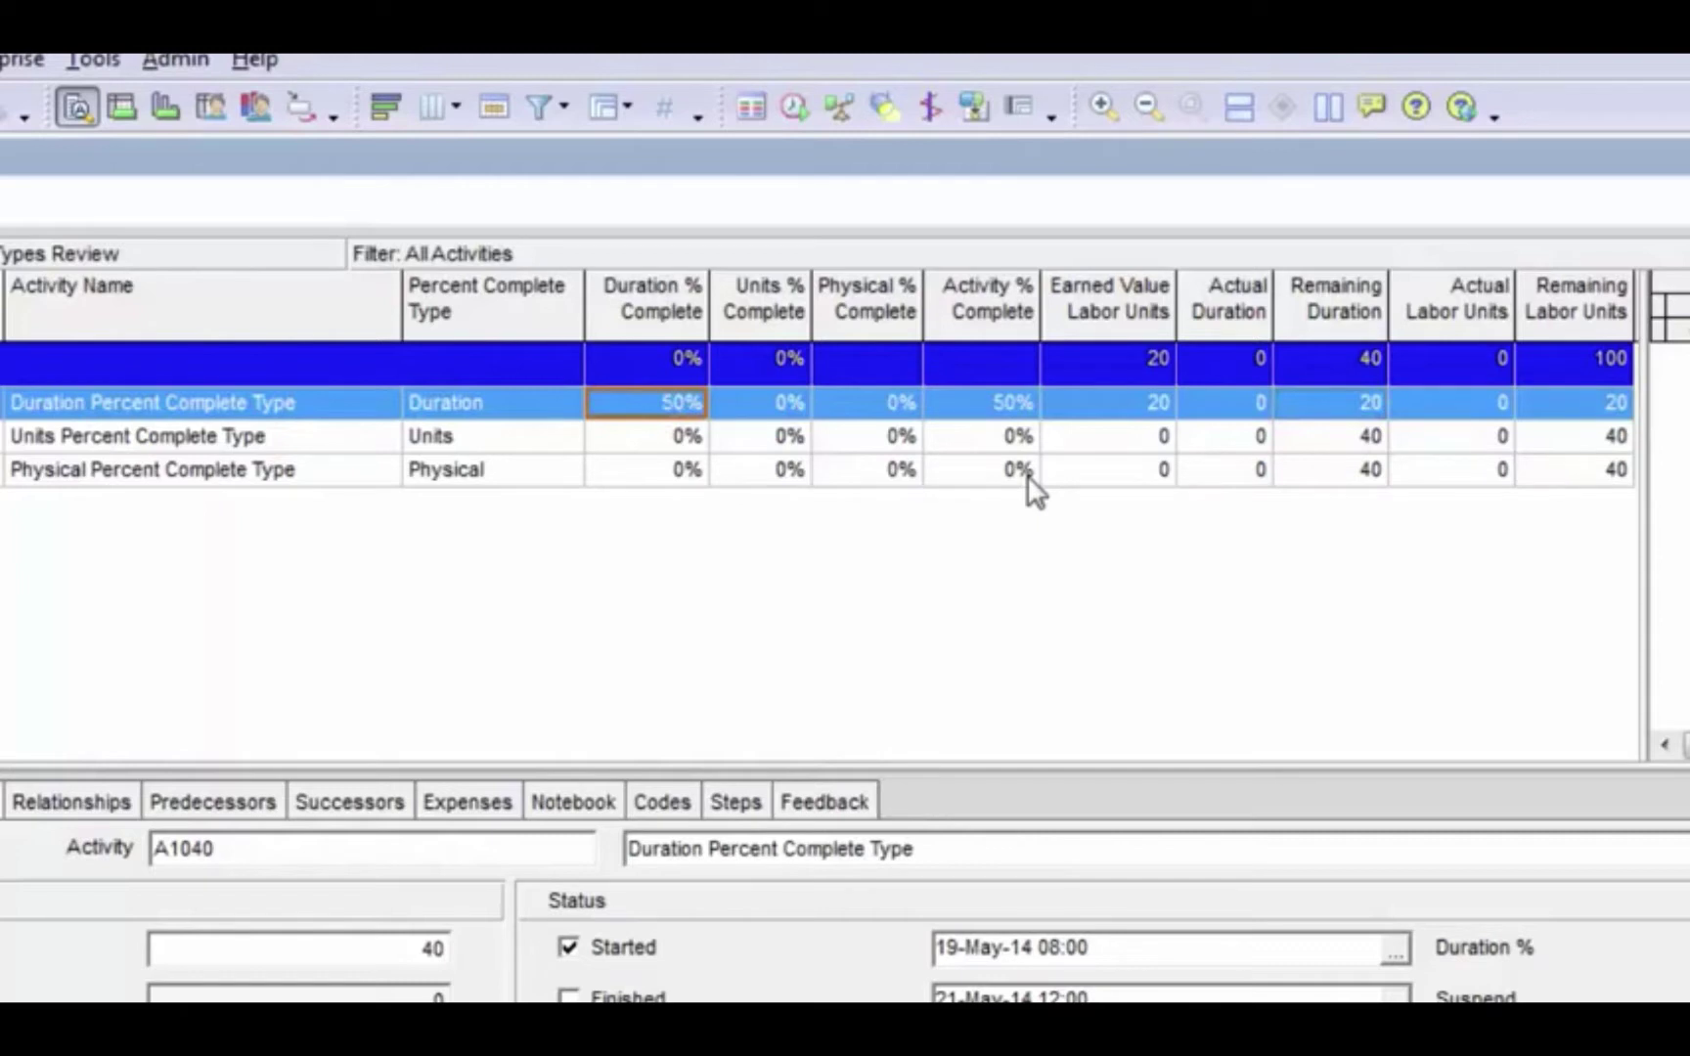
pyautogui.write('25')
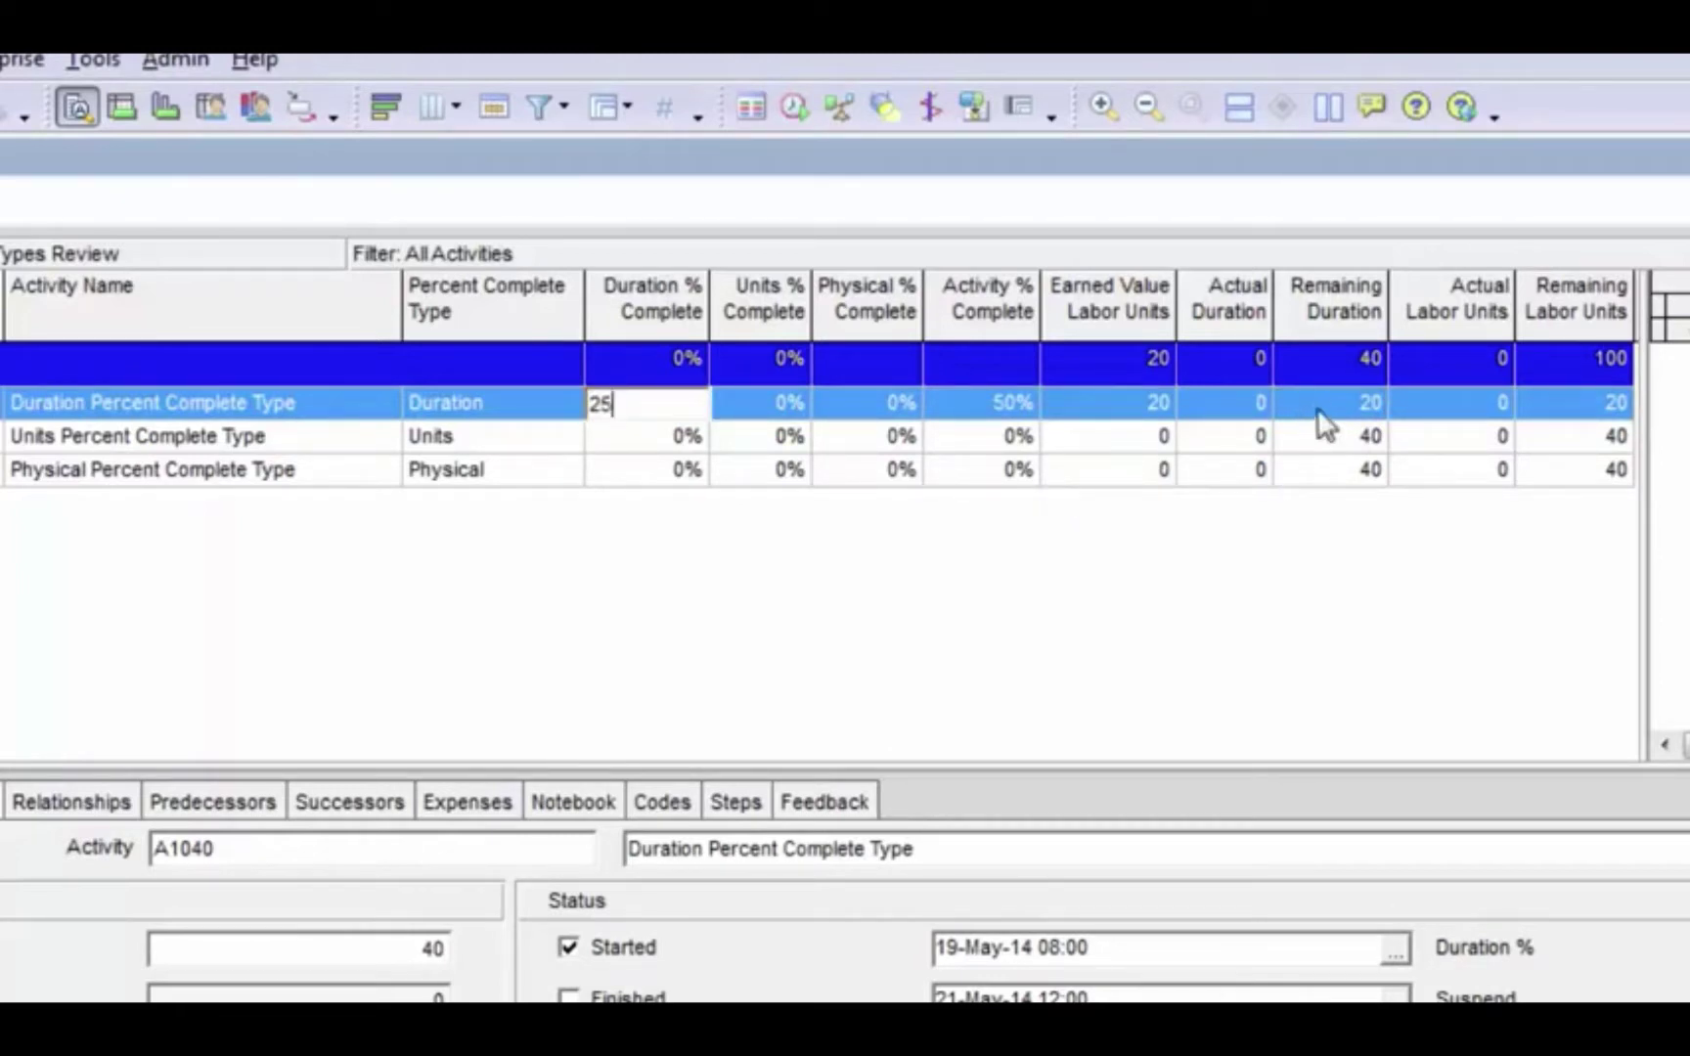
pyautogui.press('Return')
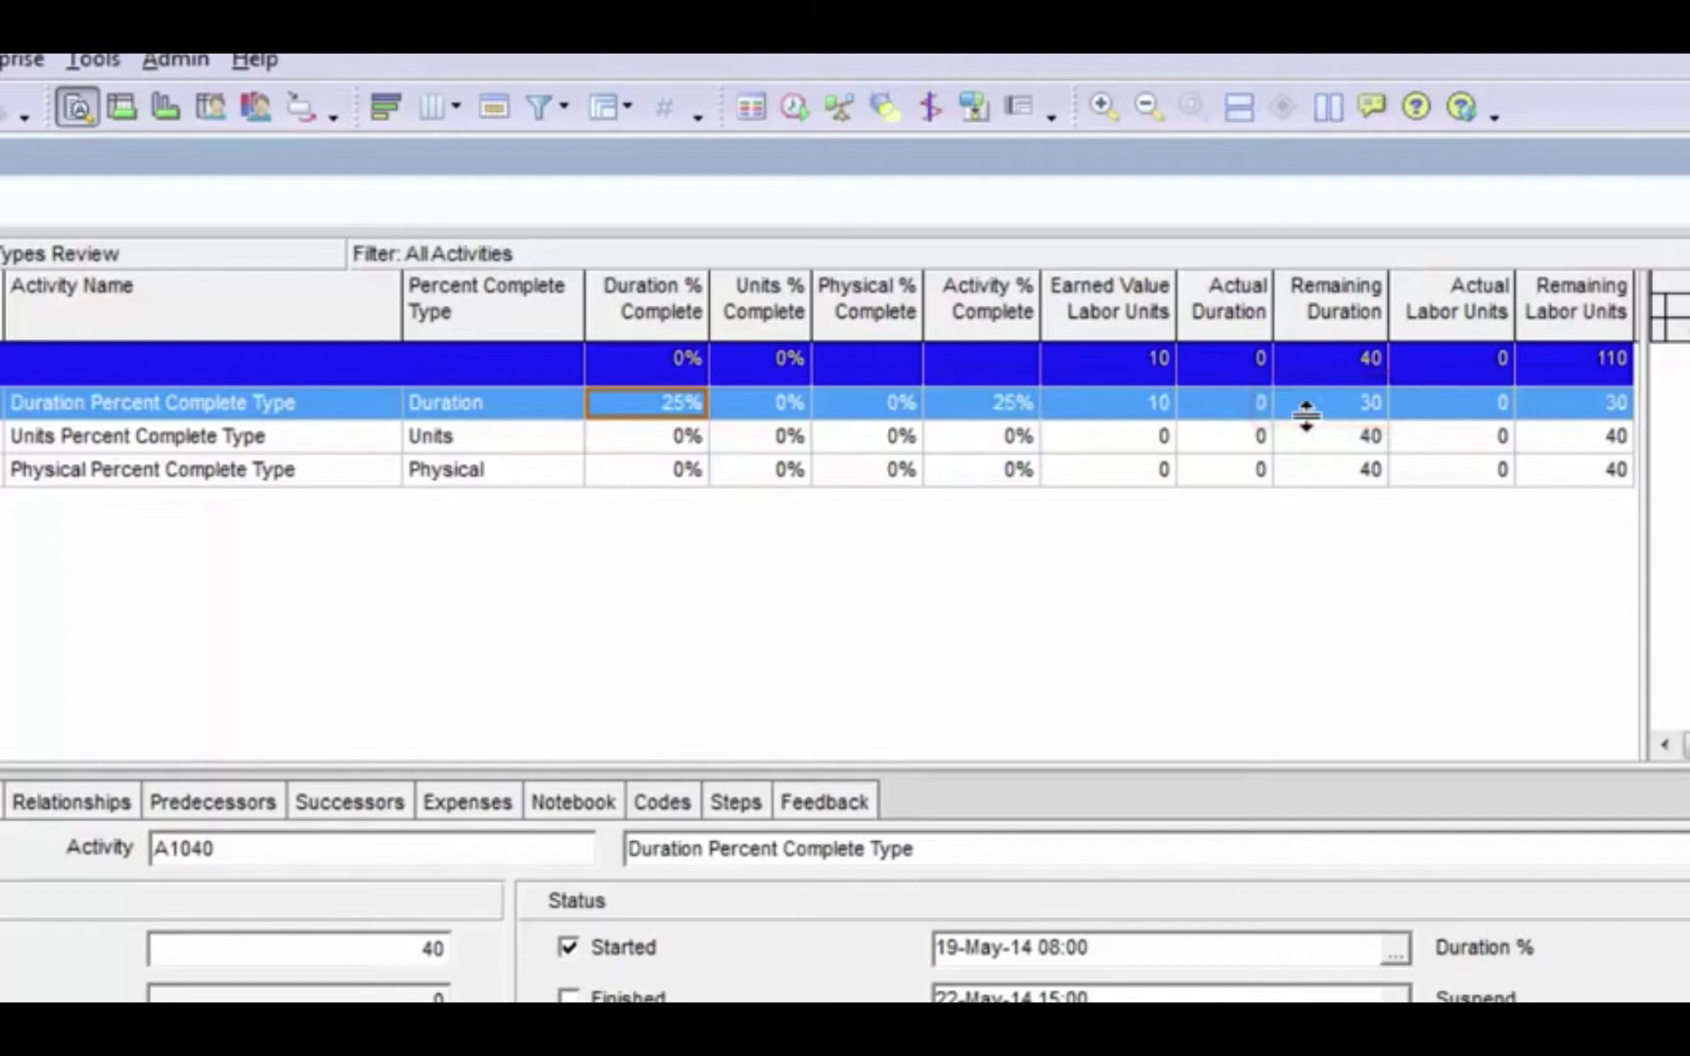
# Set Units % Complete to 25% for the Duration Percent Complete Type activity
pyautogui.click(774, 405)
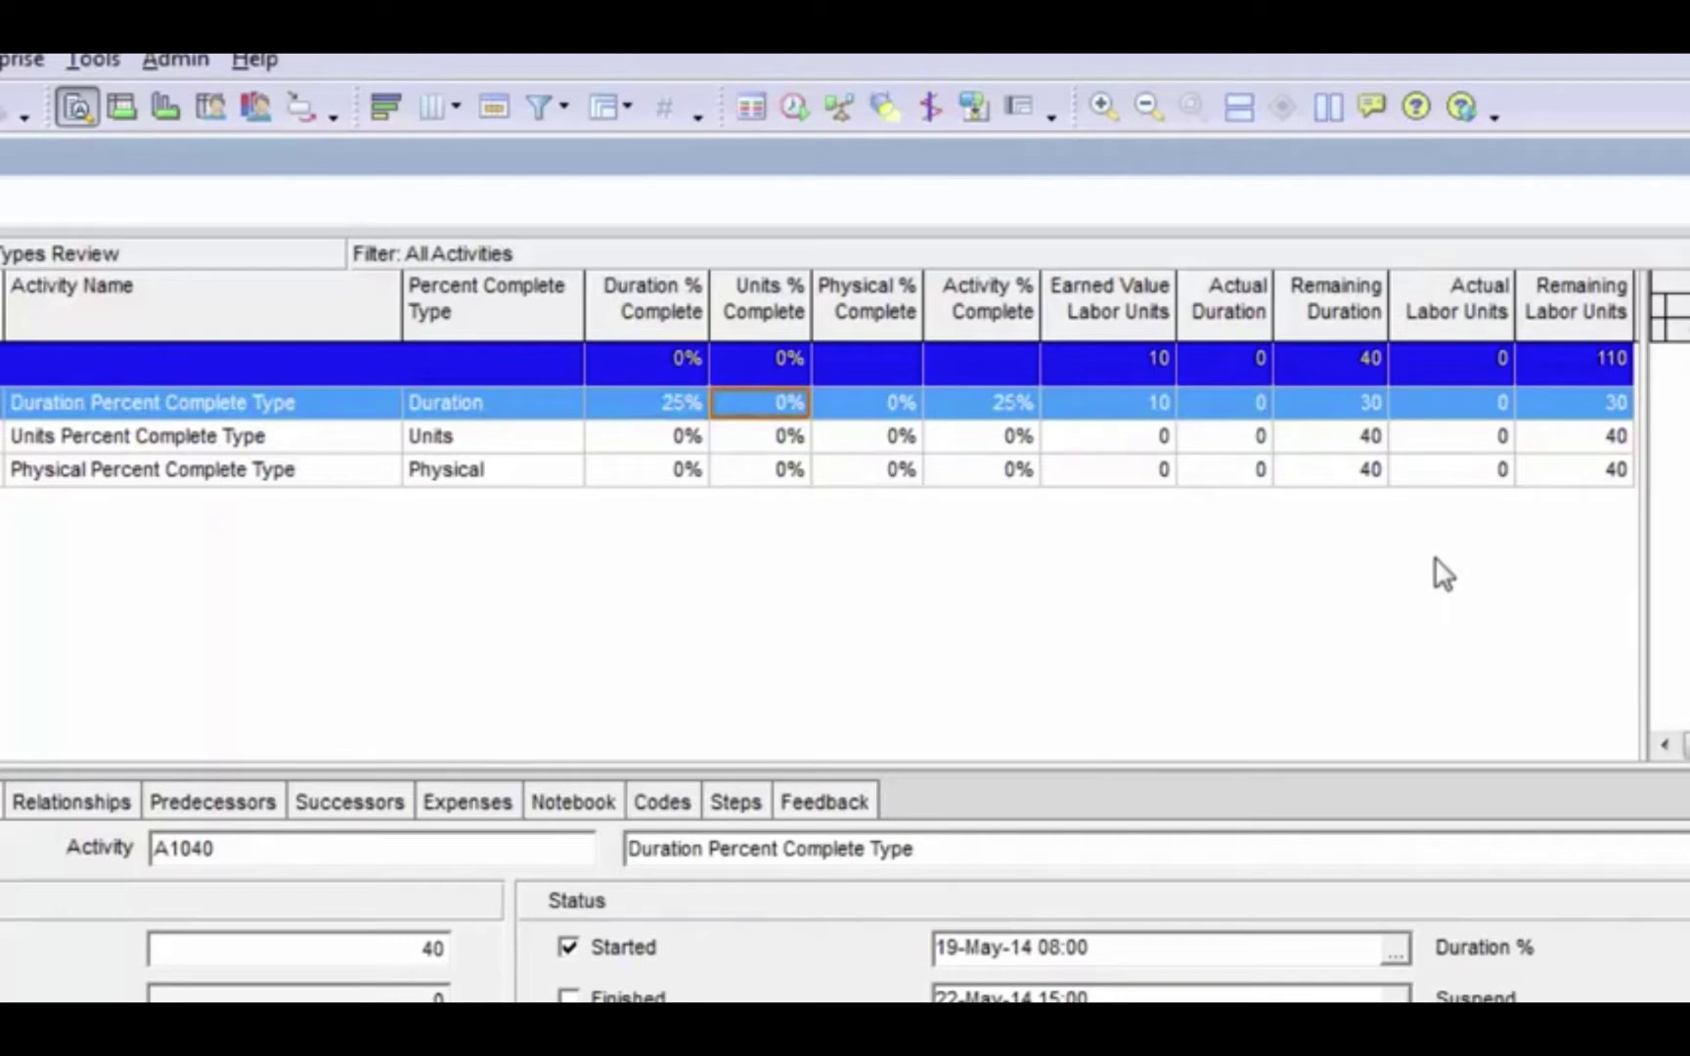
pyautogui.write('25')
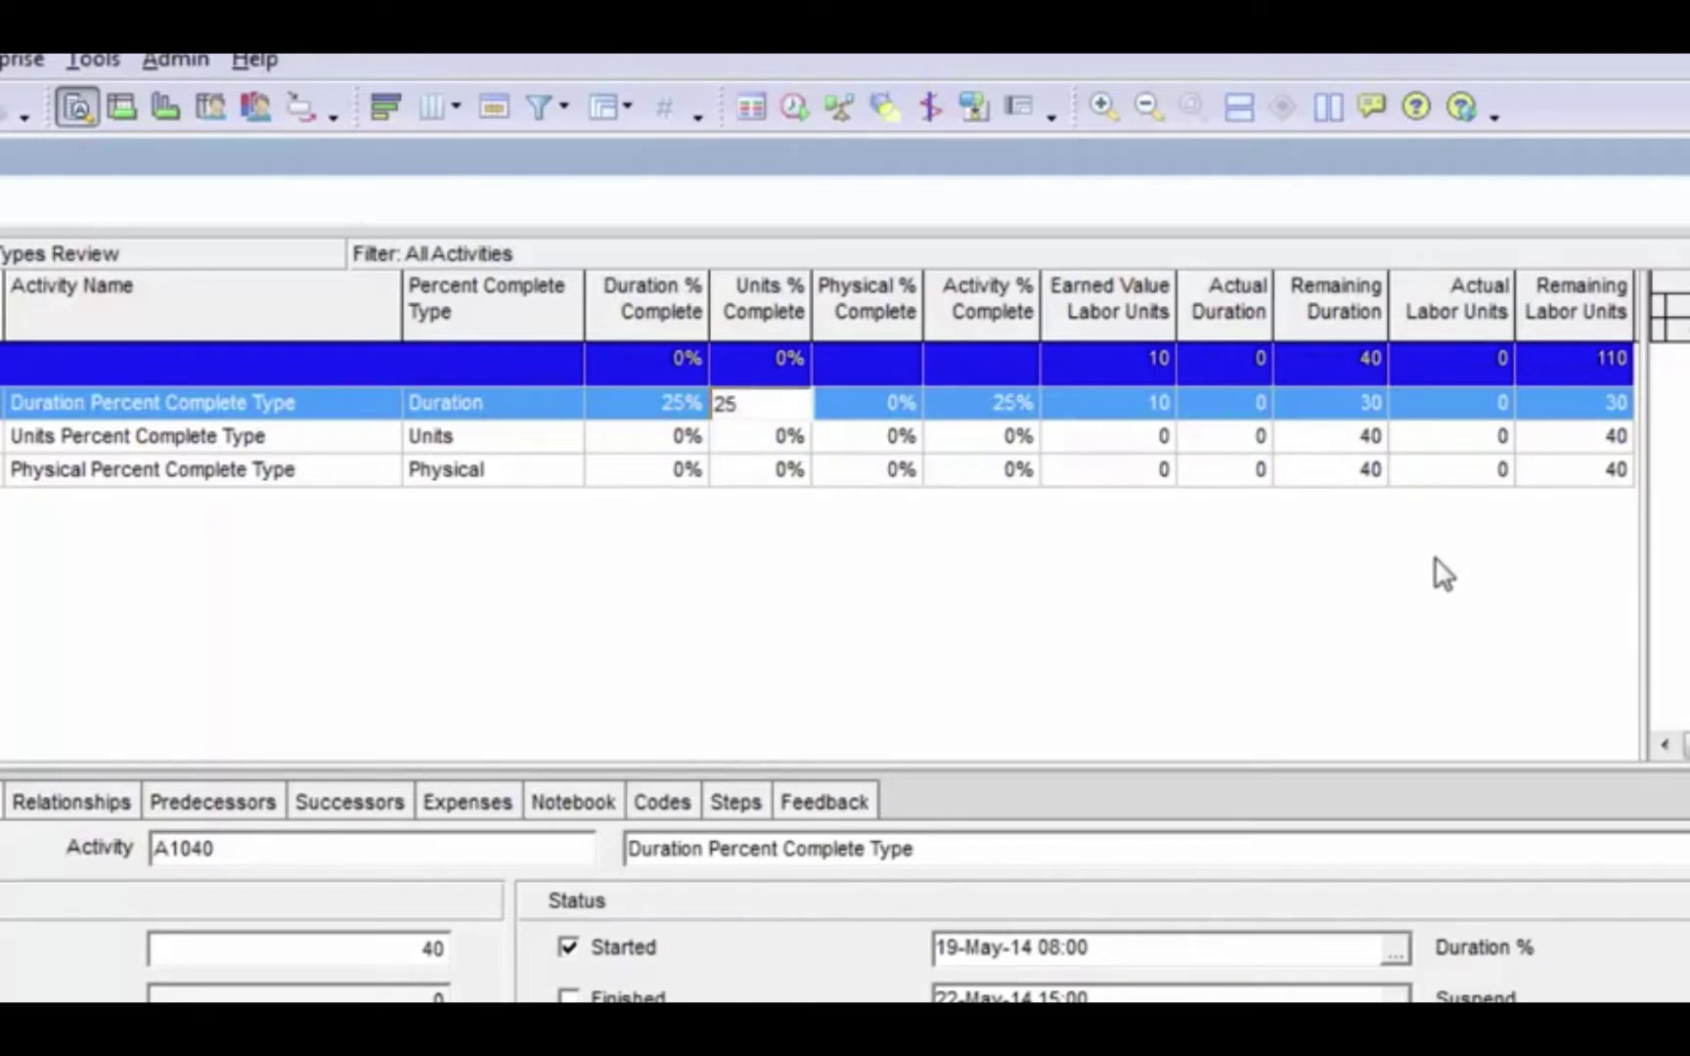
pyautogui.press('Return')
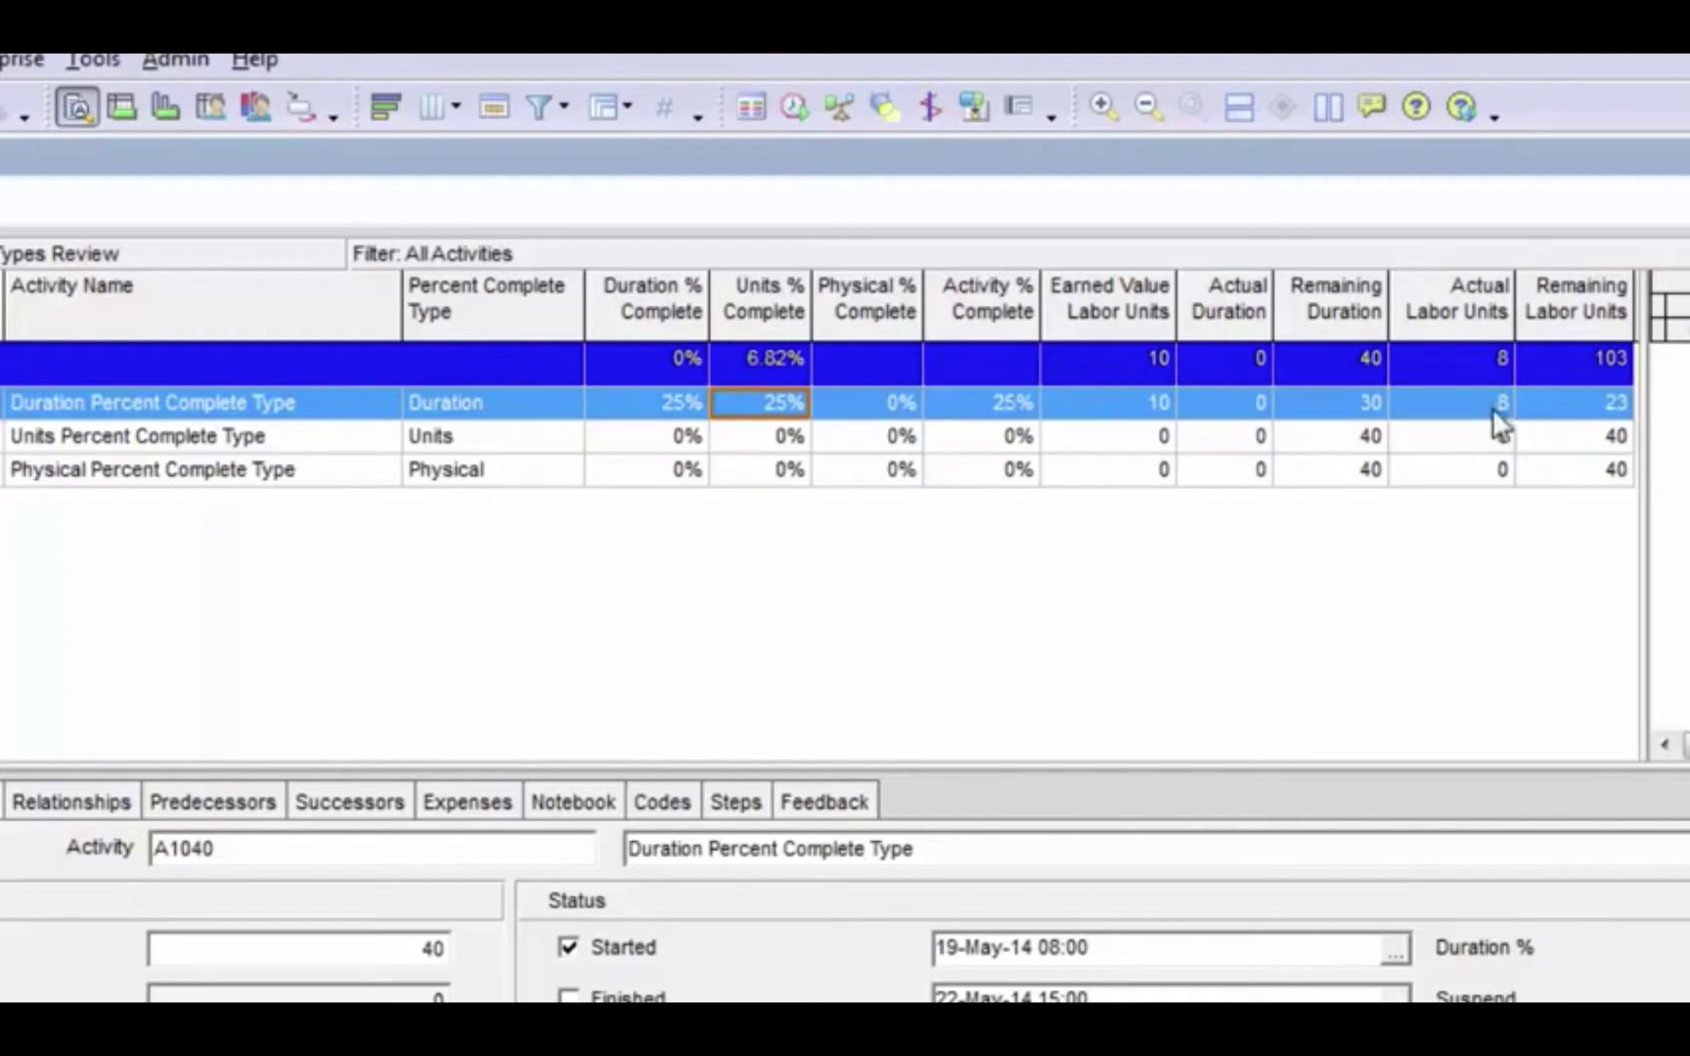
# Set the Remaining Labor Units of the Duration Percent Complete Type activity to 10 and check its Units % Complete
pyautogui.click(1569, 404)
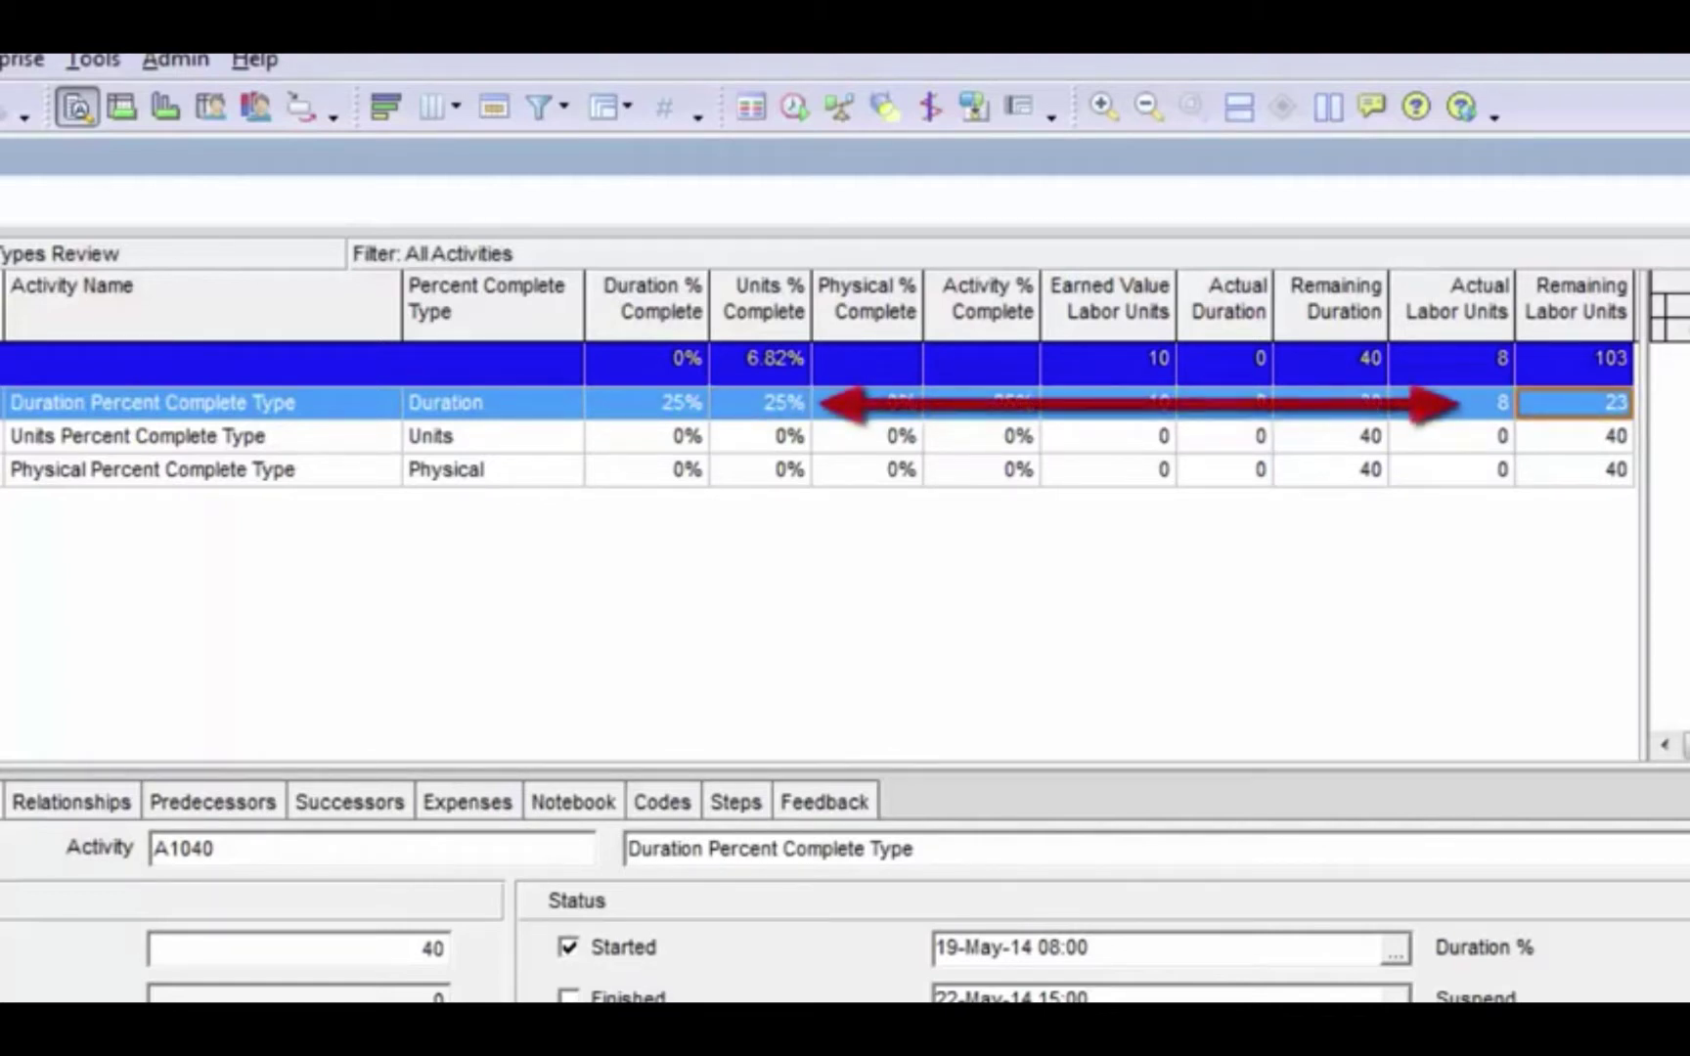
pyautogui.write('10')
pyautogui.press('Return')
pyautogui.click(773, 404)
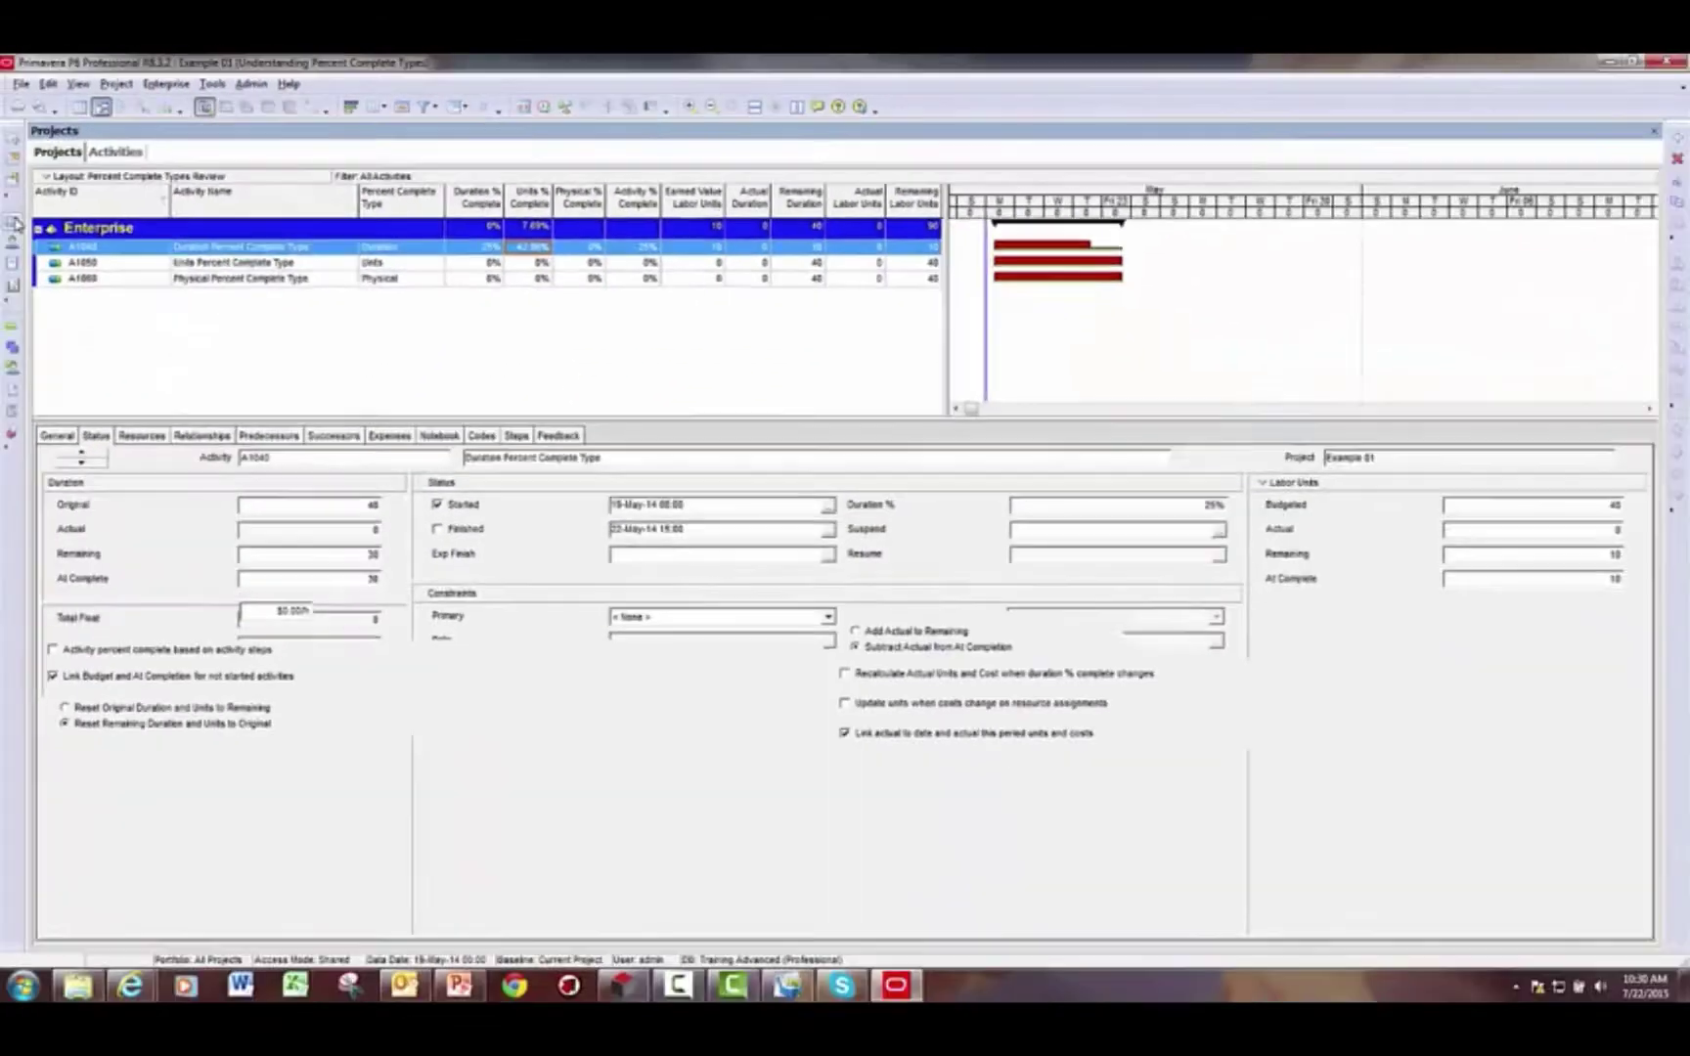
# Turn on recalculating actual units and cost when duration % complete changes in the project's calculation settings, accepting the recalculation
pyautogui.click(14, 223)
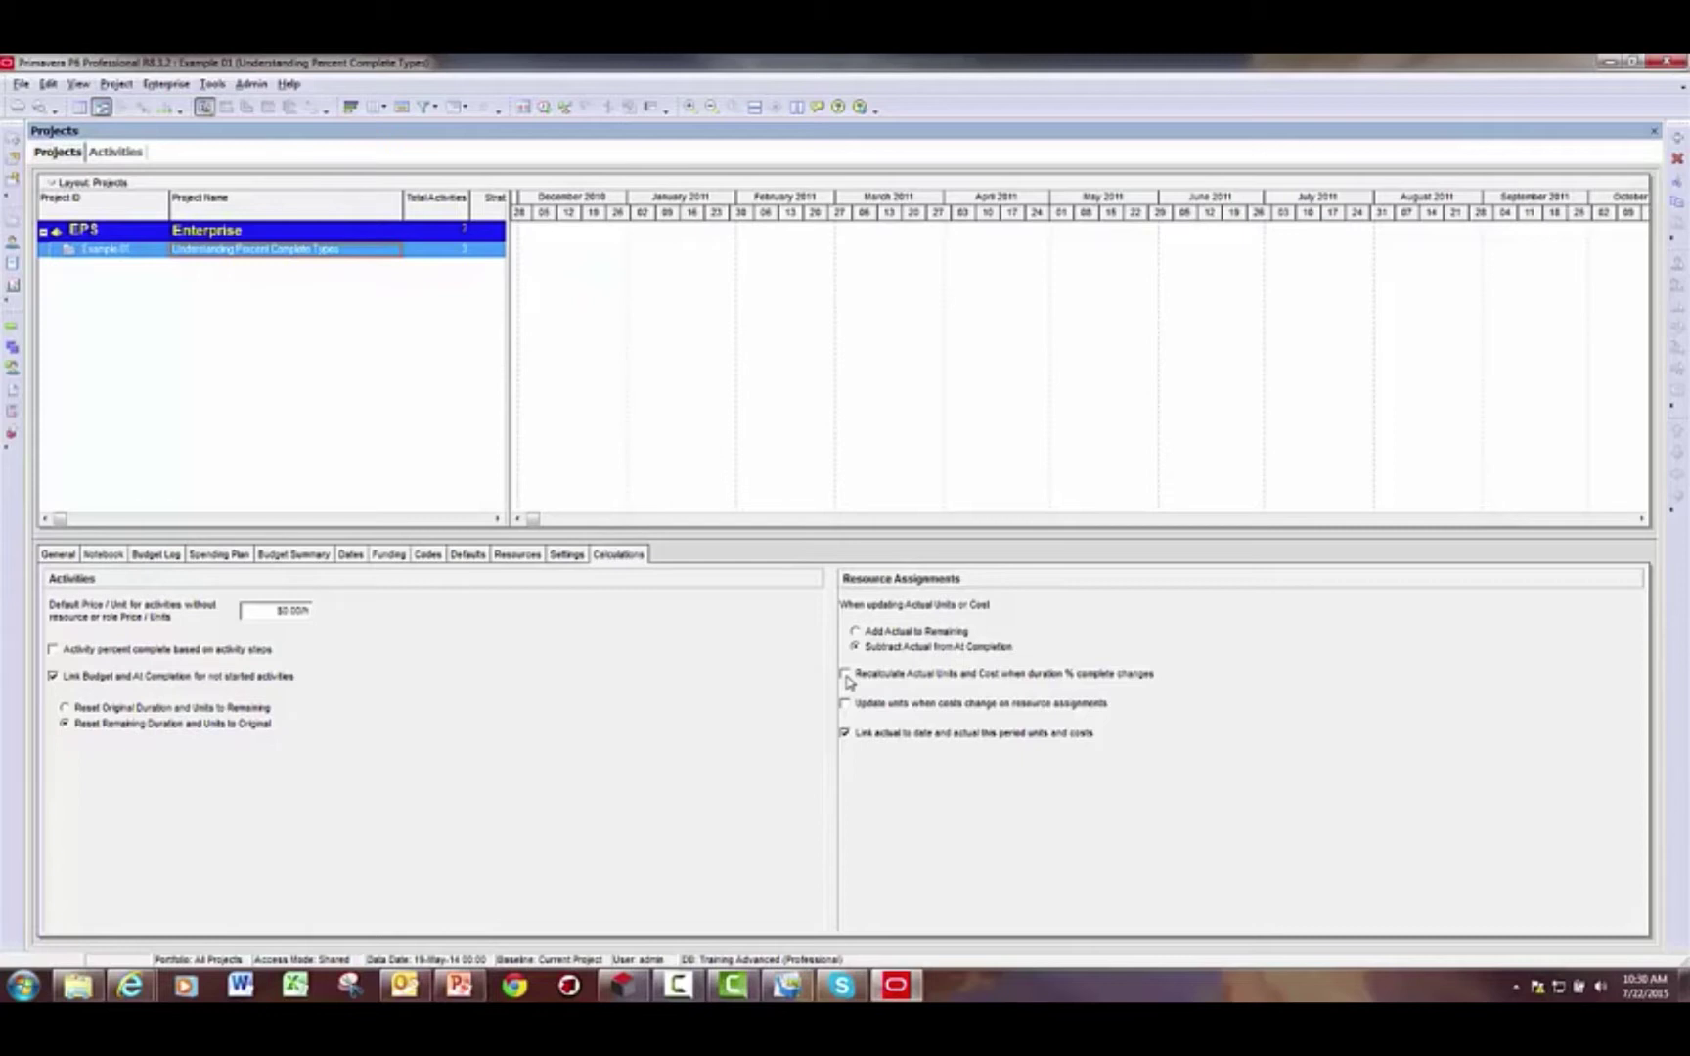
pyautogui.click(845, 674)
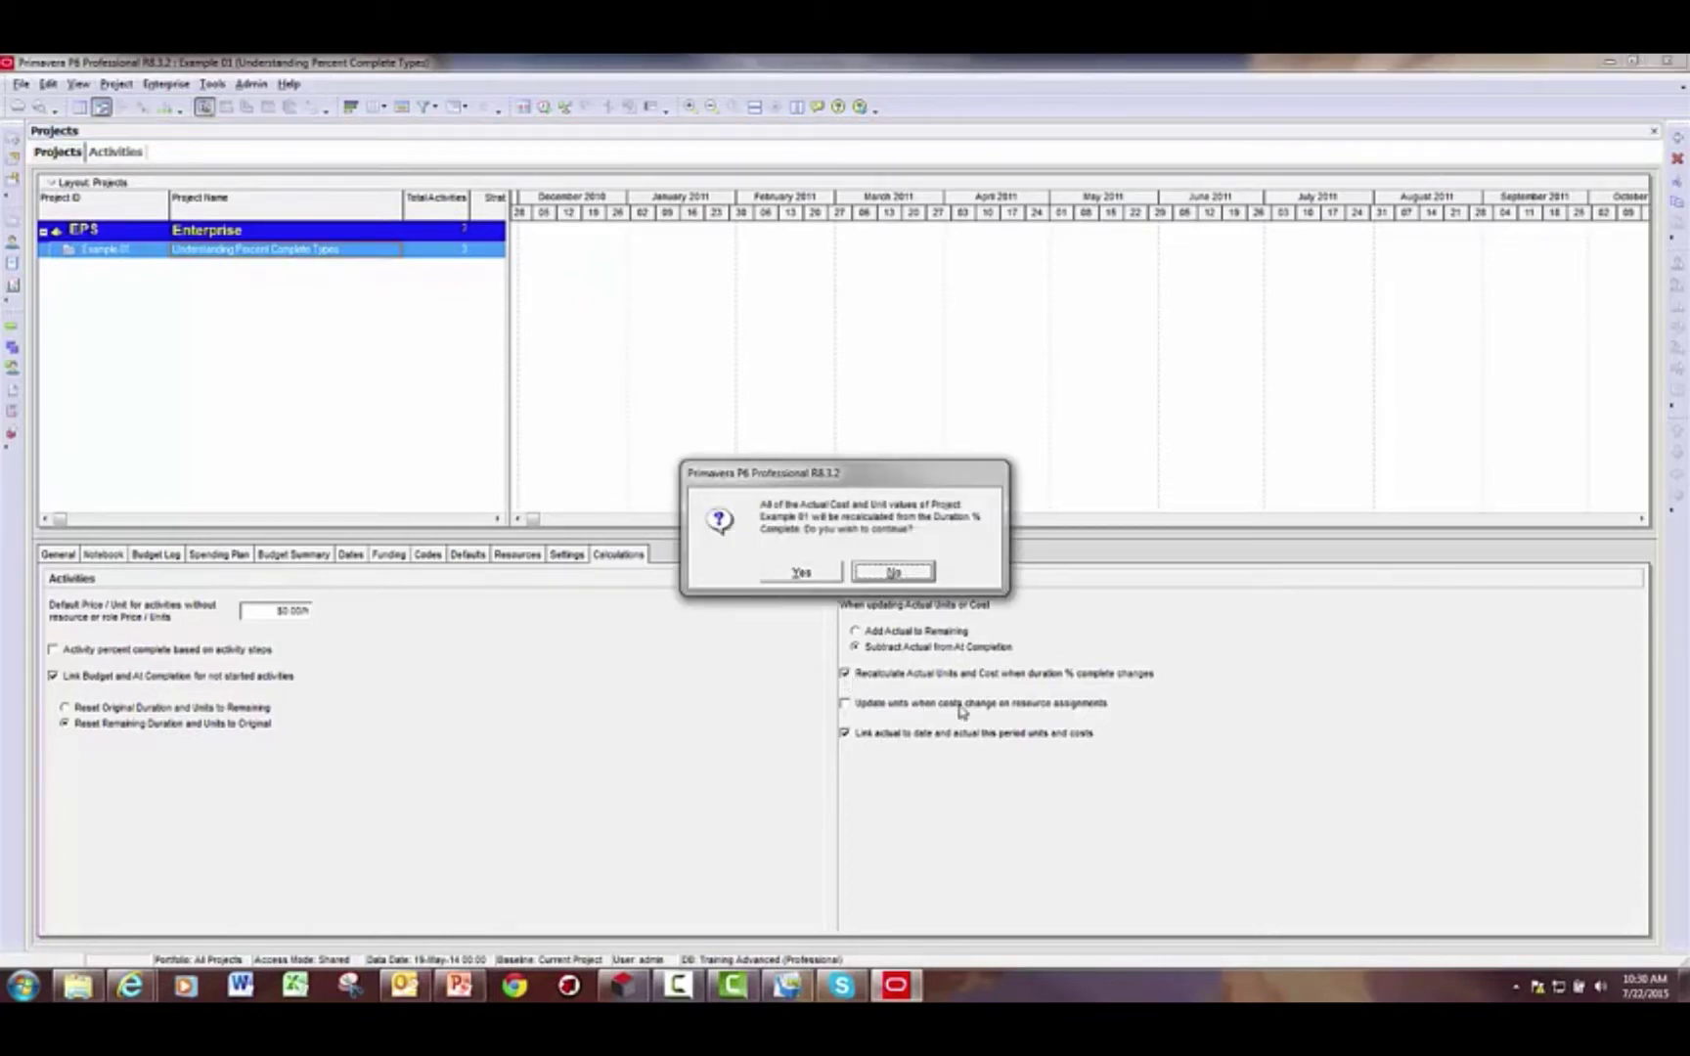
pyautogui.click(801, 572)
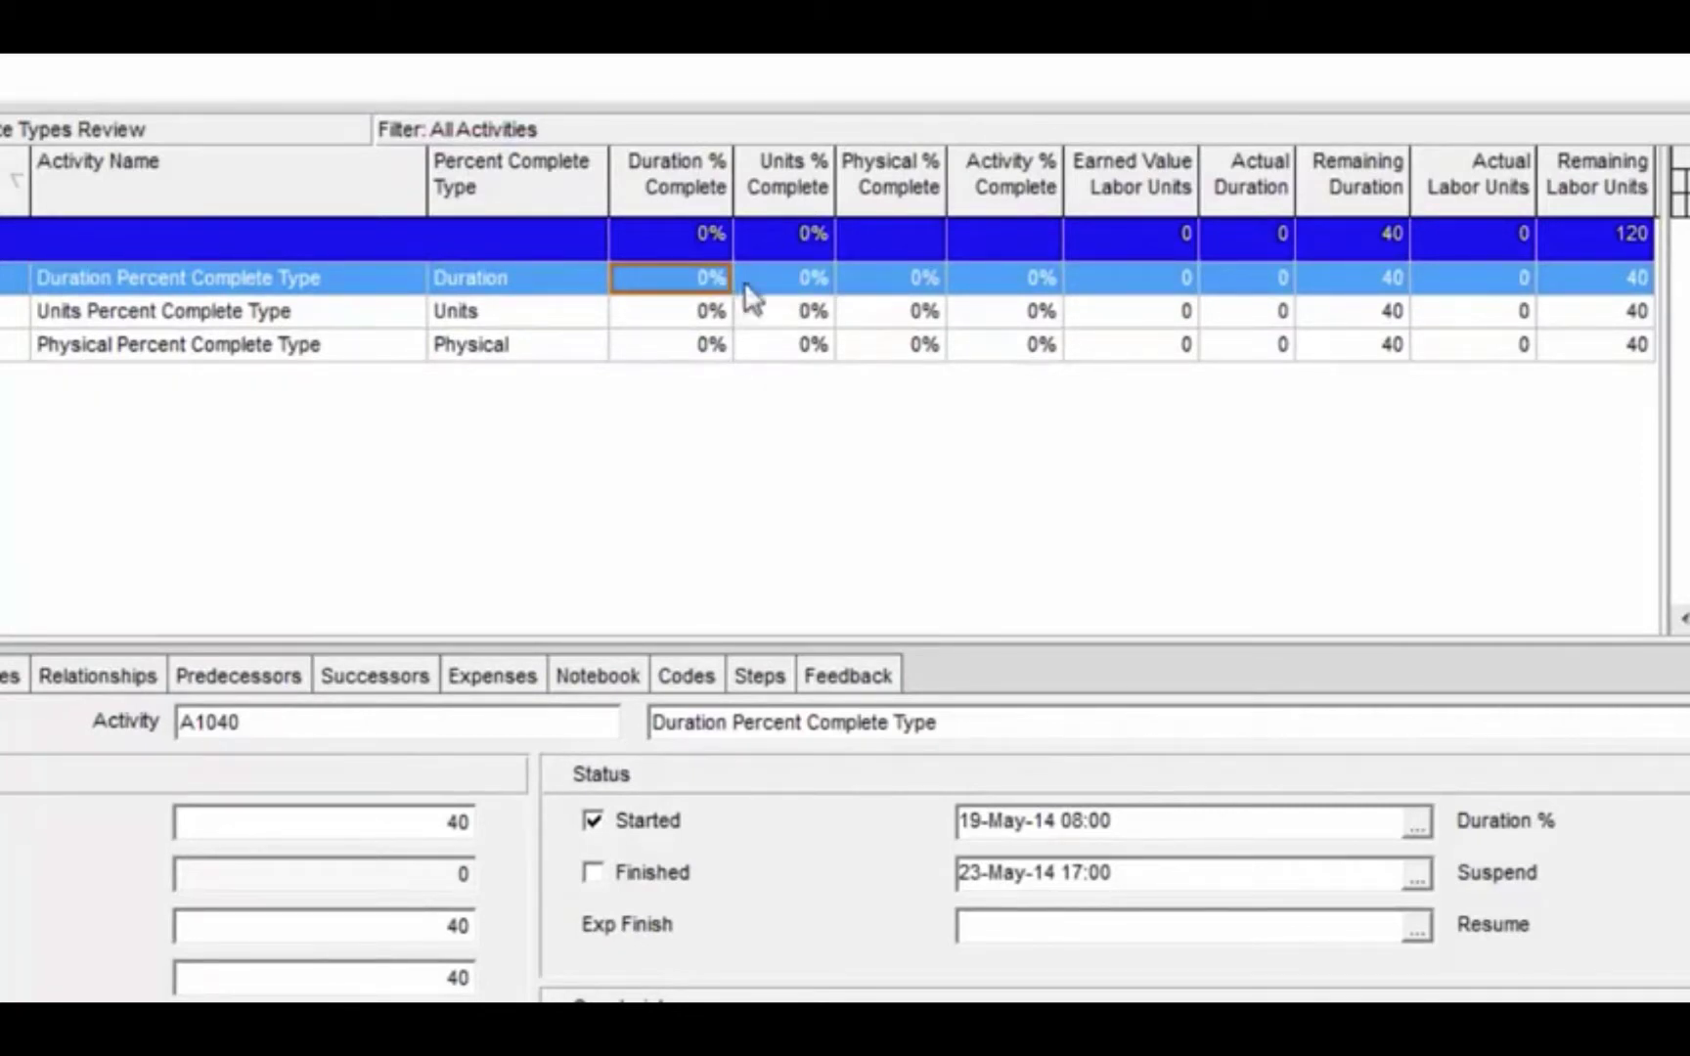
# Set the Duration Percent Complete Type activity to 25% Duration, 50% Units and 75% Physical complete
pyautogui.click(801, 282)
pyautogui.click(705, 279)
pyautogui.write('25')
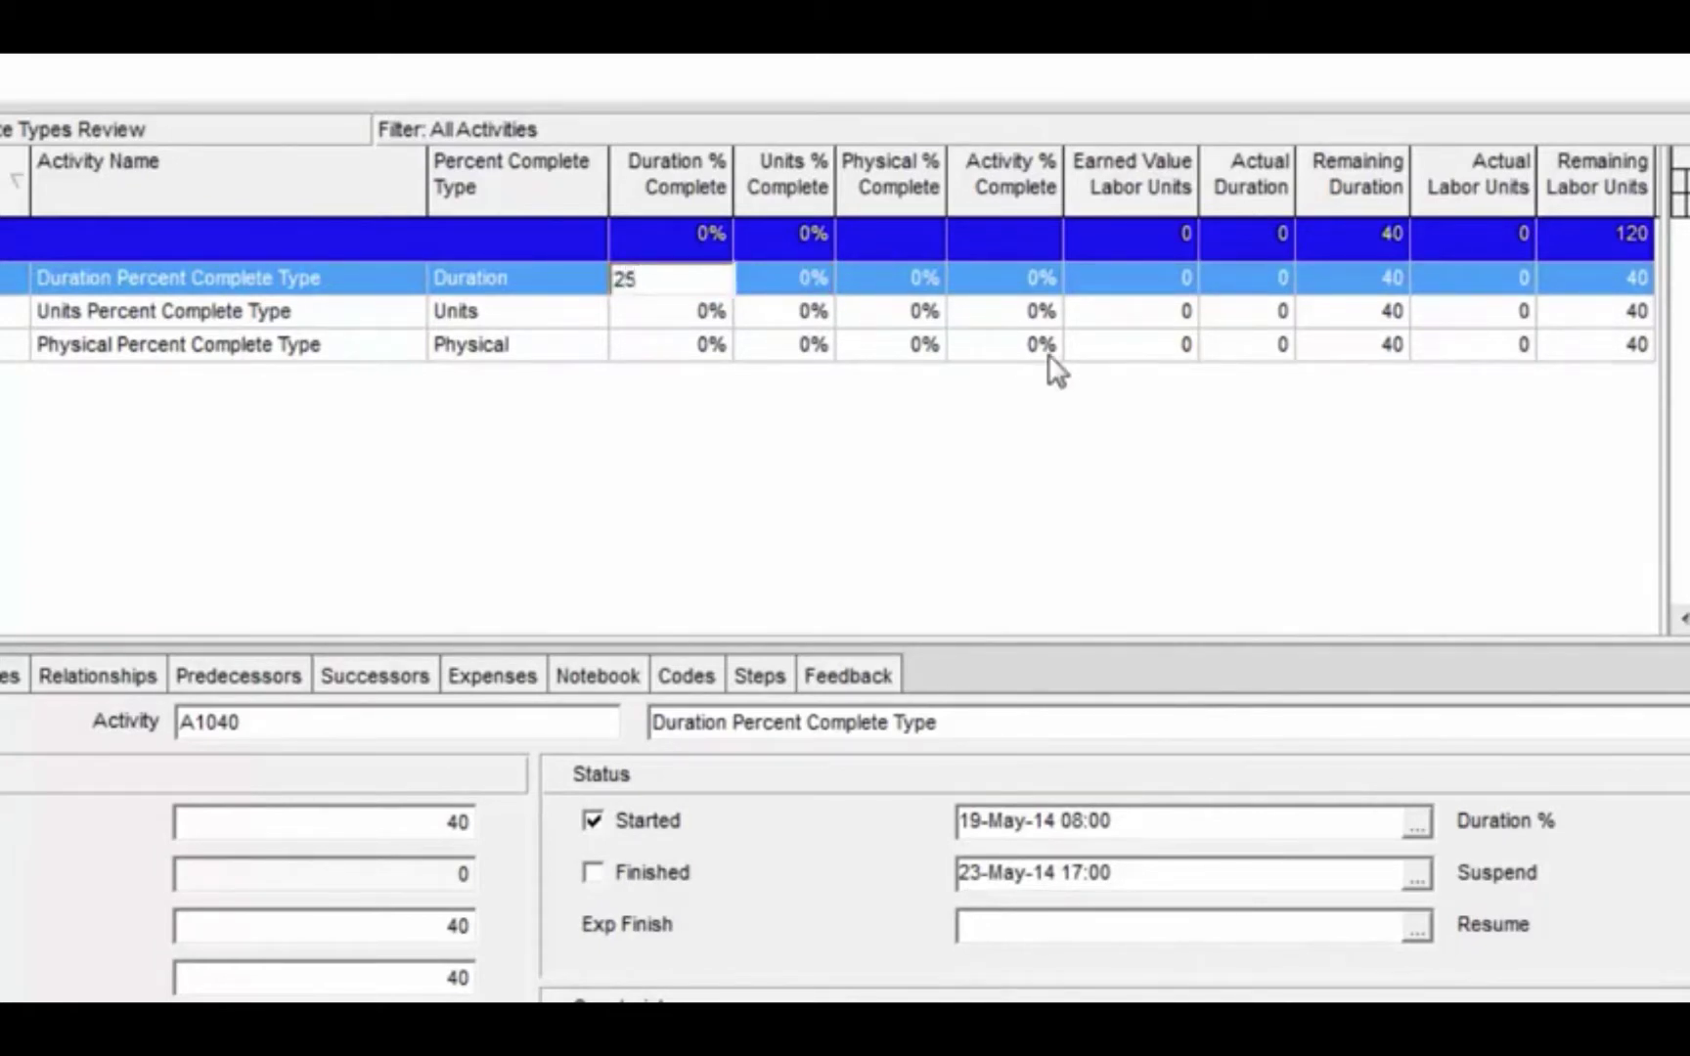
pyautogui.press('Tab')
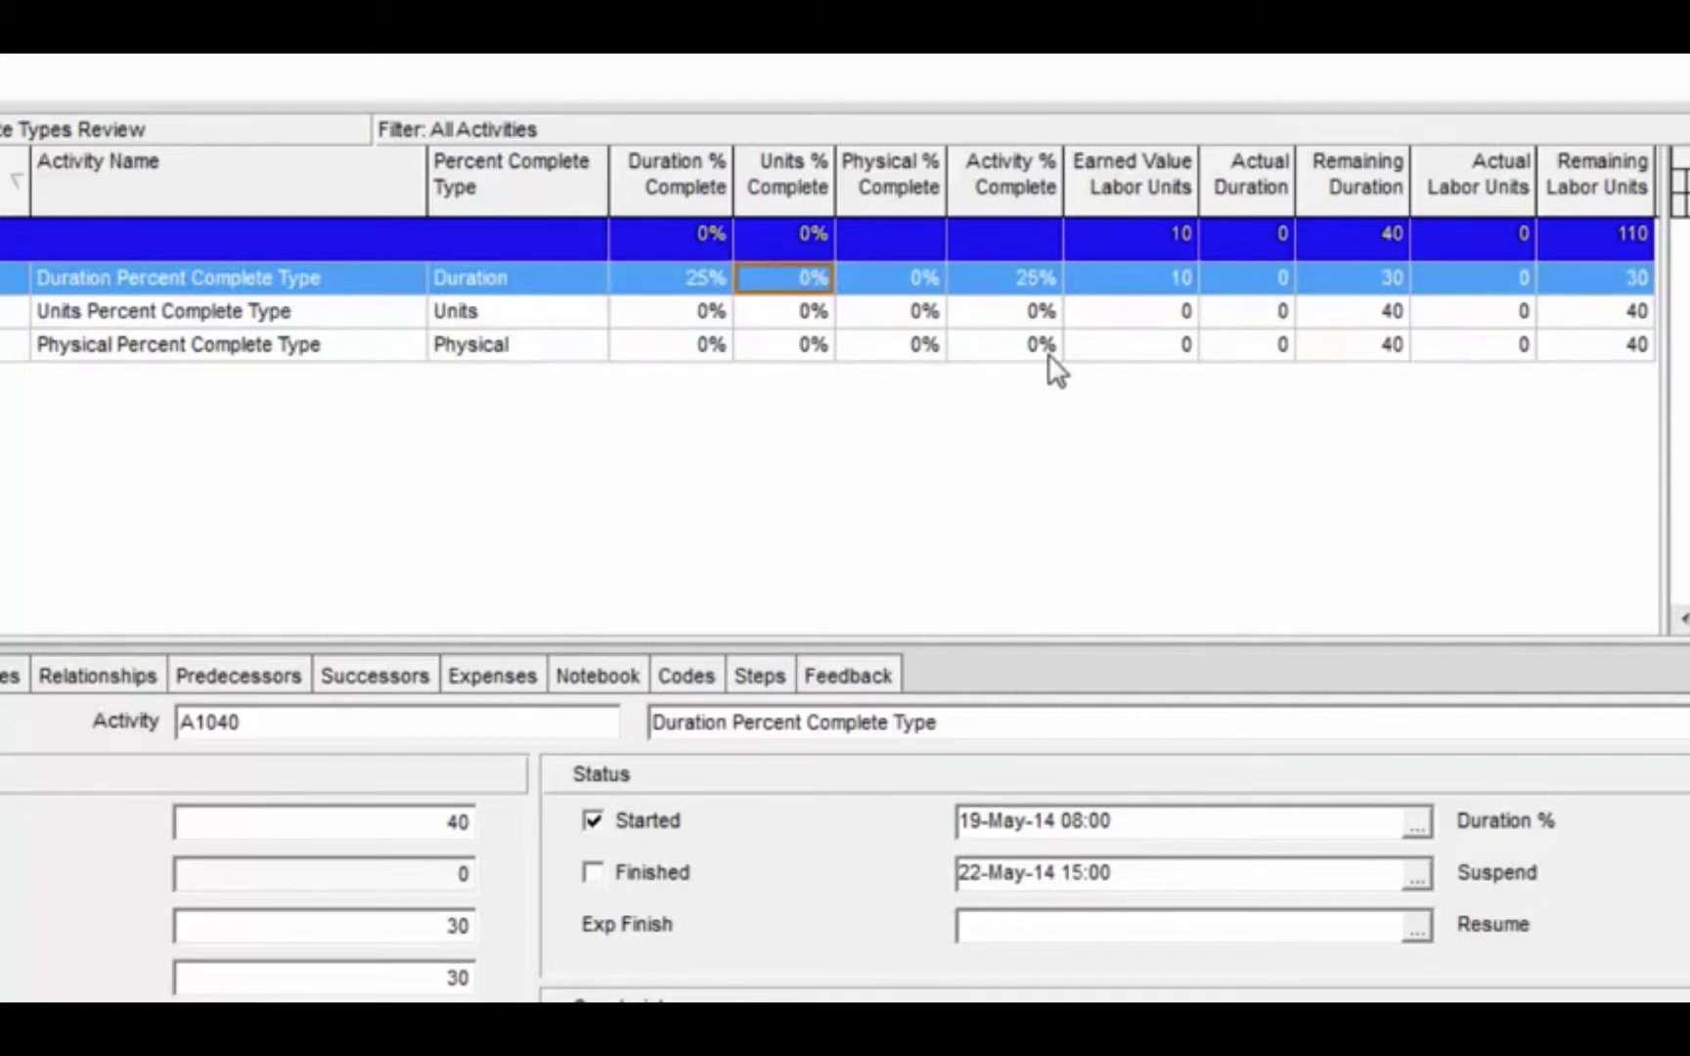
pyautogui.write('50')
pyautogui.press('Tab')
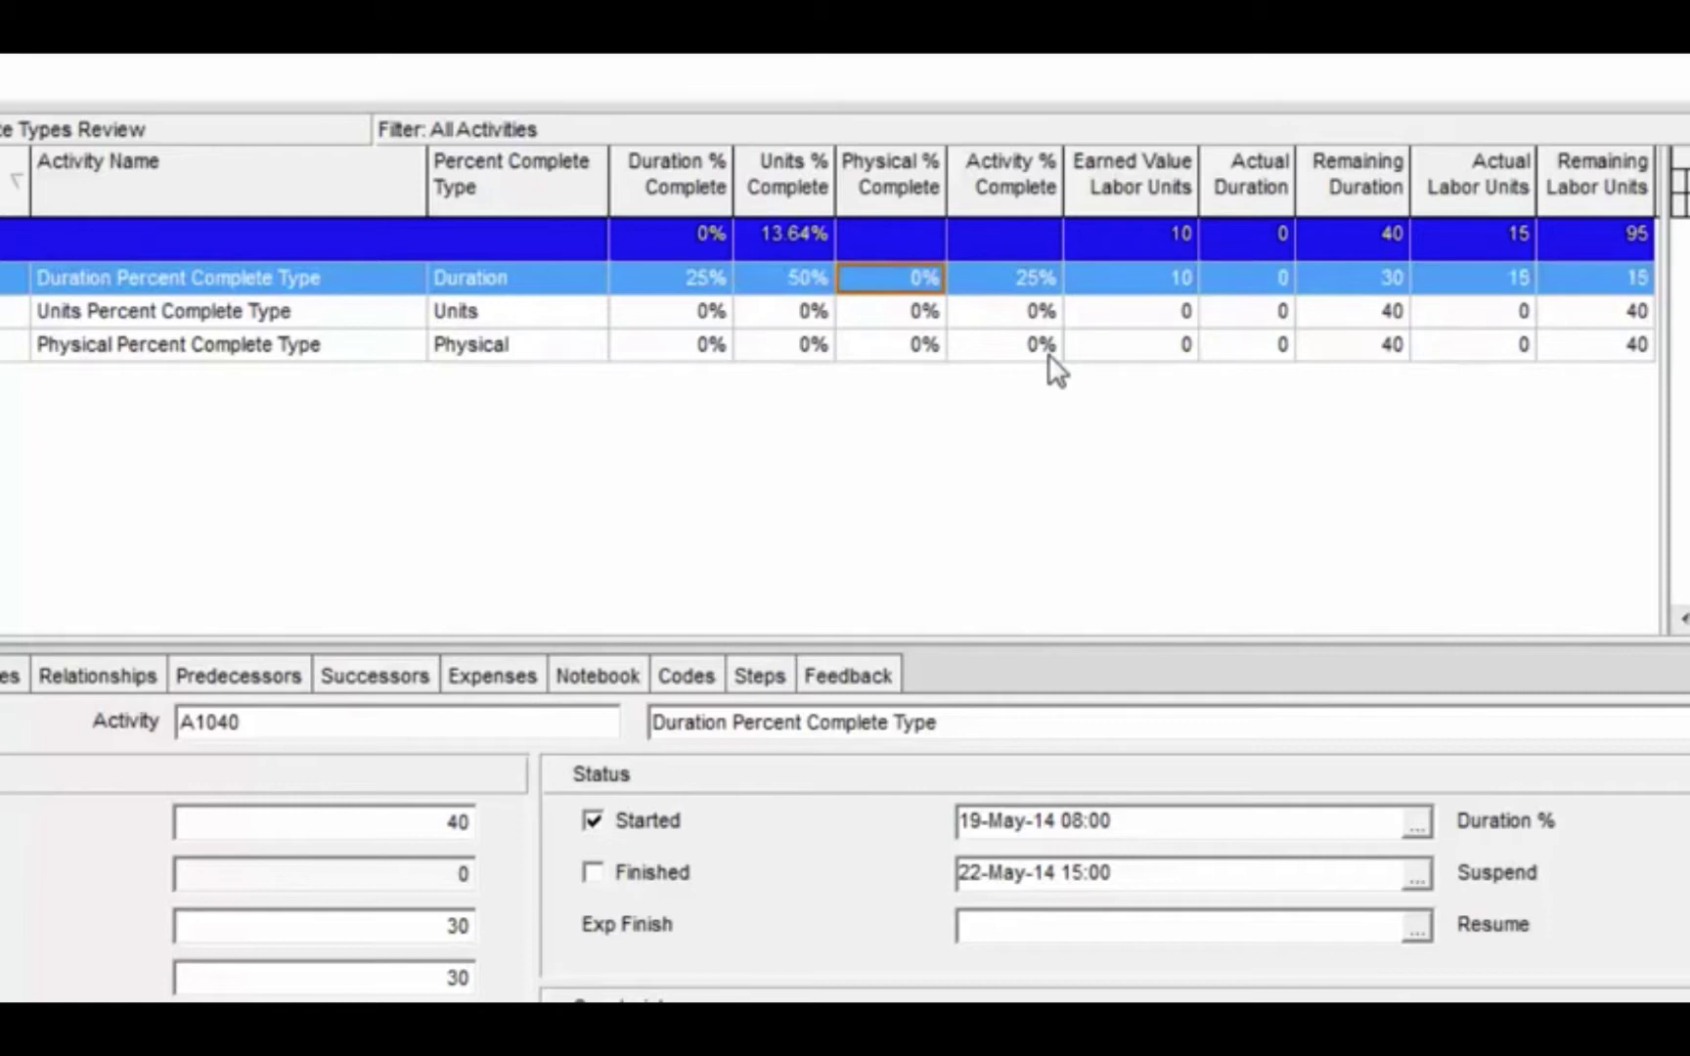
pyautogui.write('75')
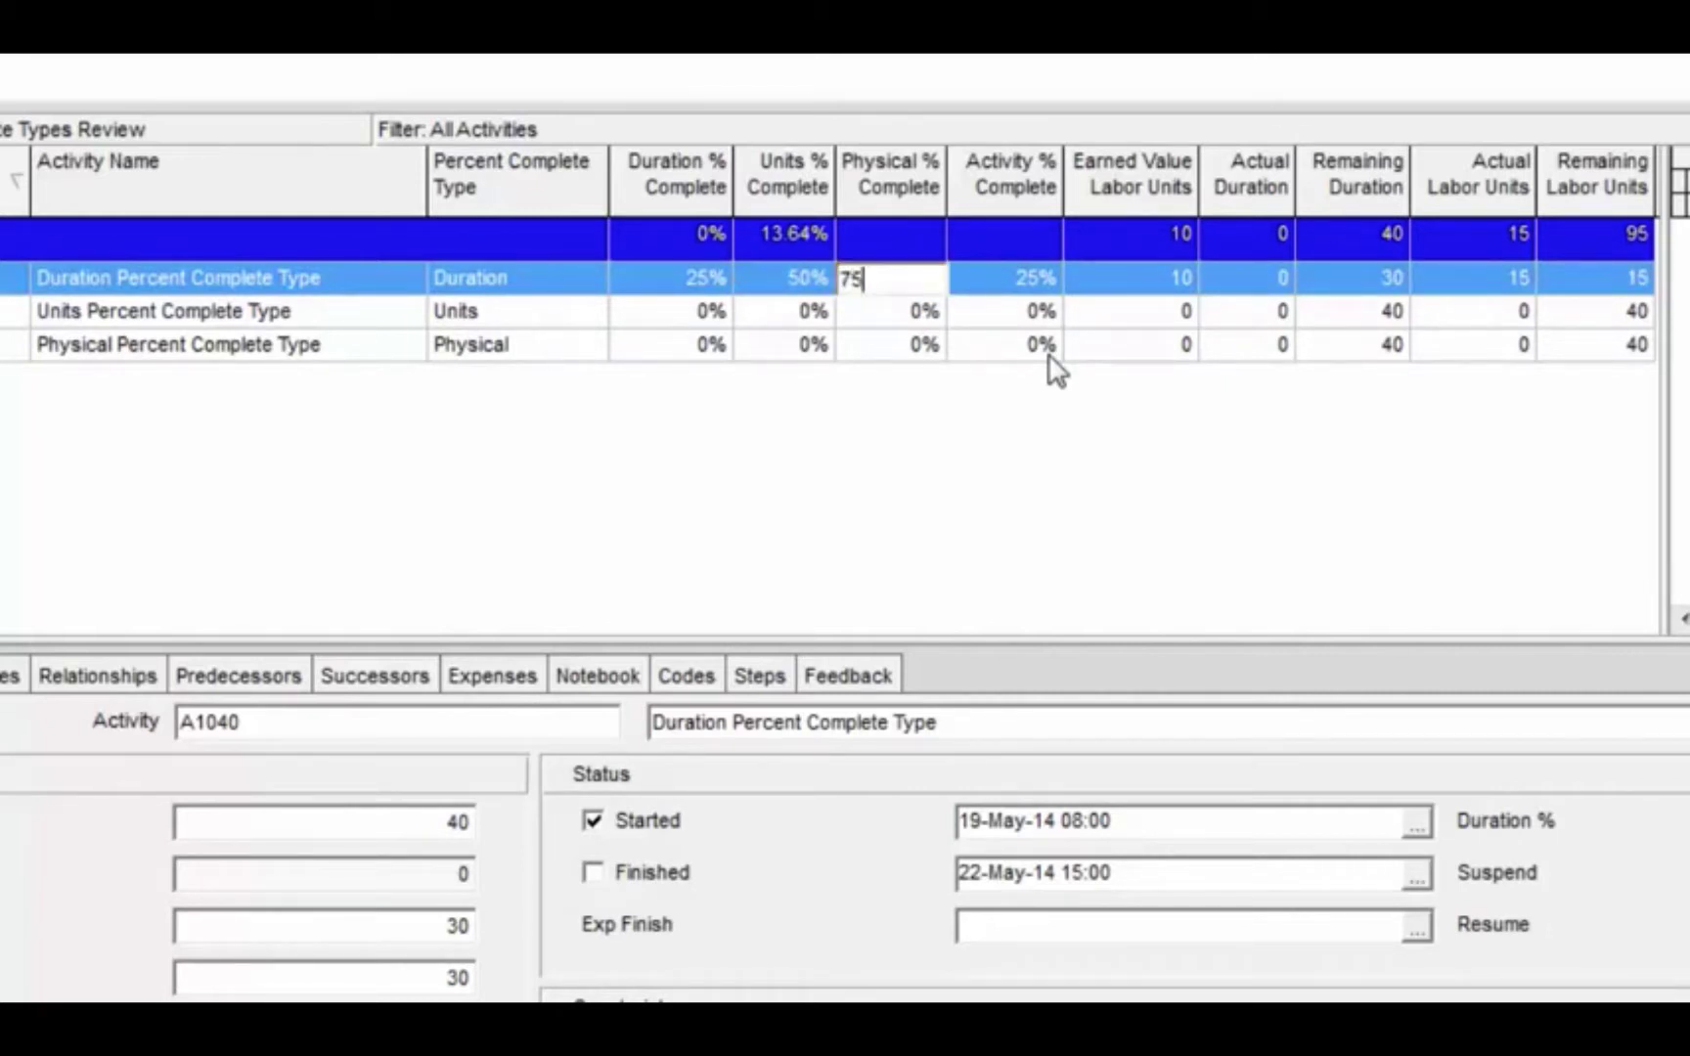
pyautogui.press('Return')
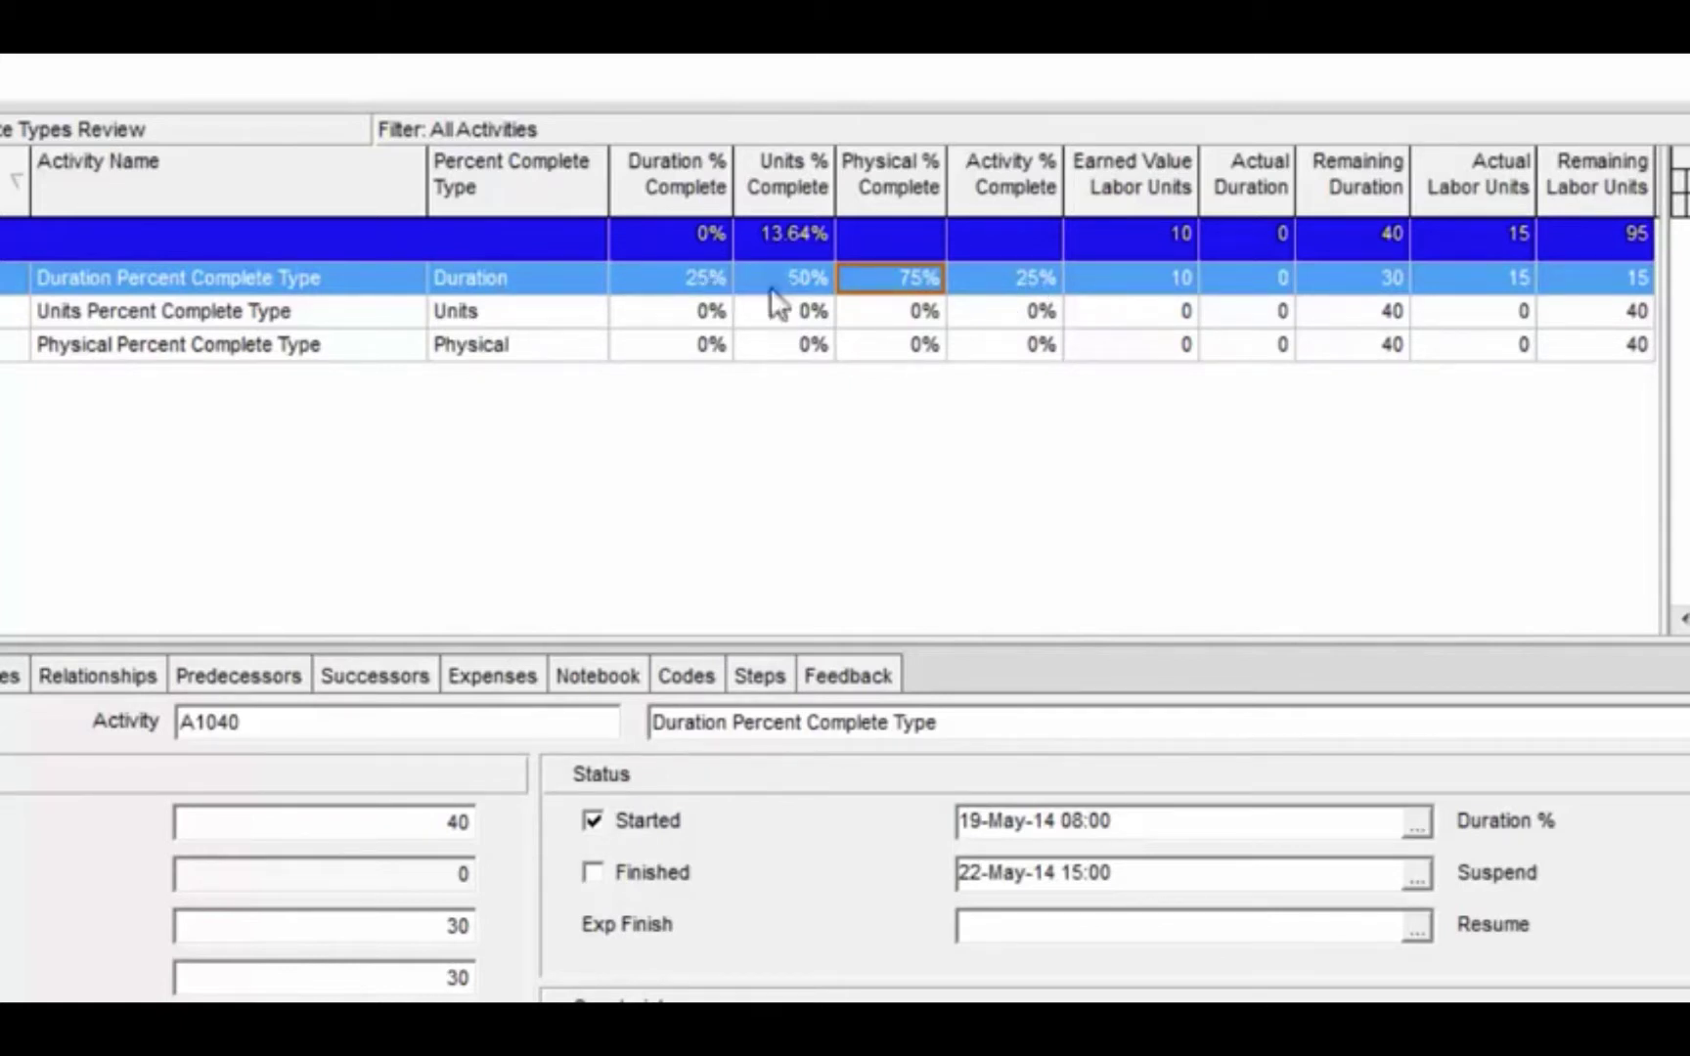
# Change the first activity's percent complete type to Units and check its Activity % Complete
pyautogui.click(507, 275)
pyautogui.click(508, 277)
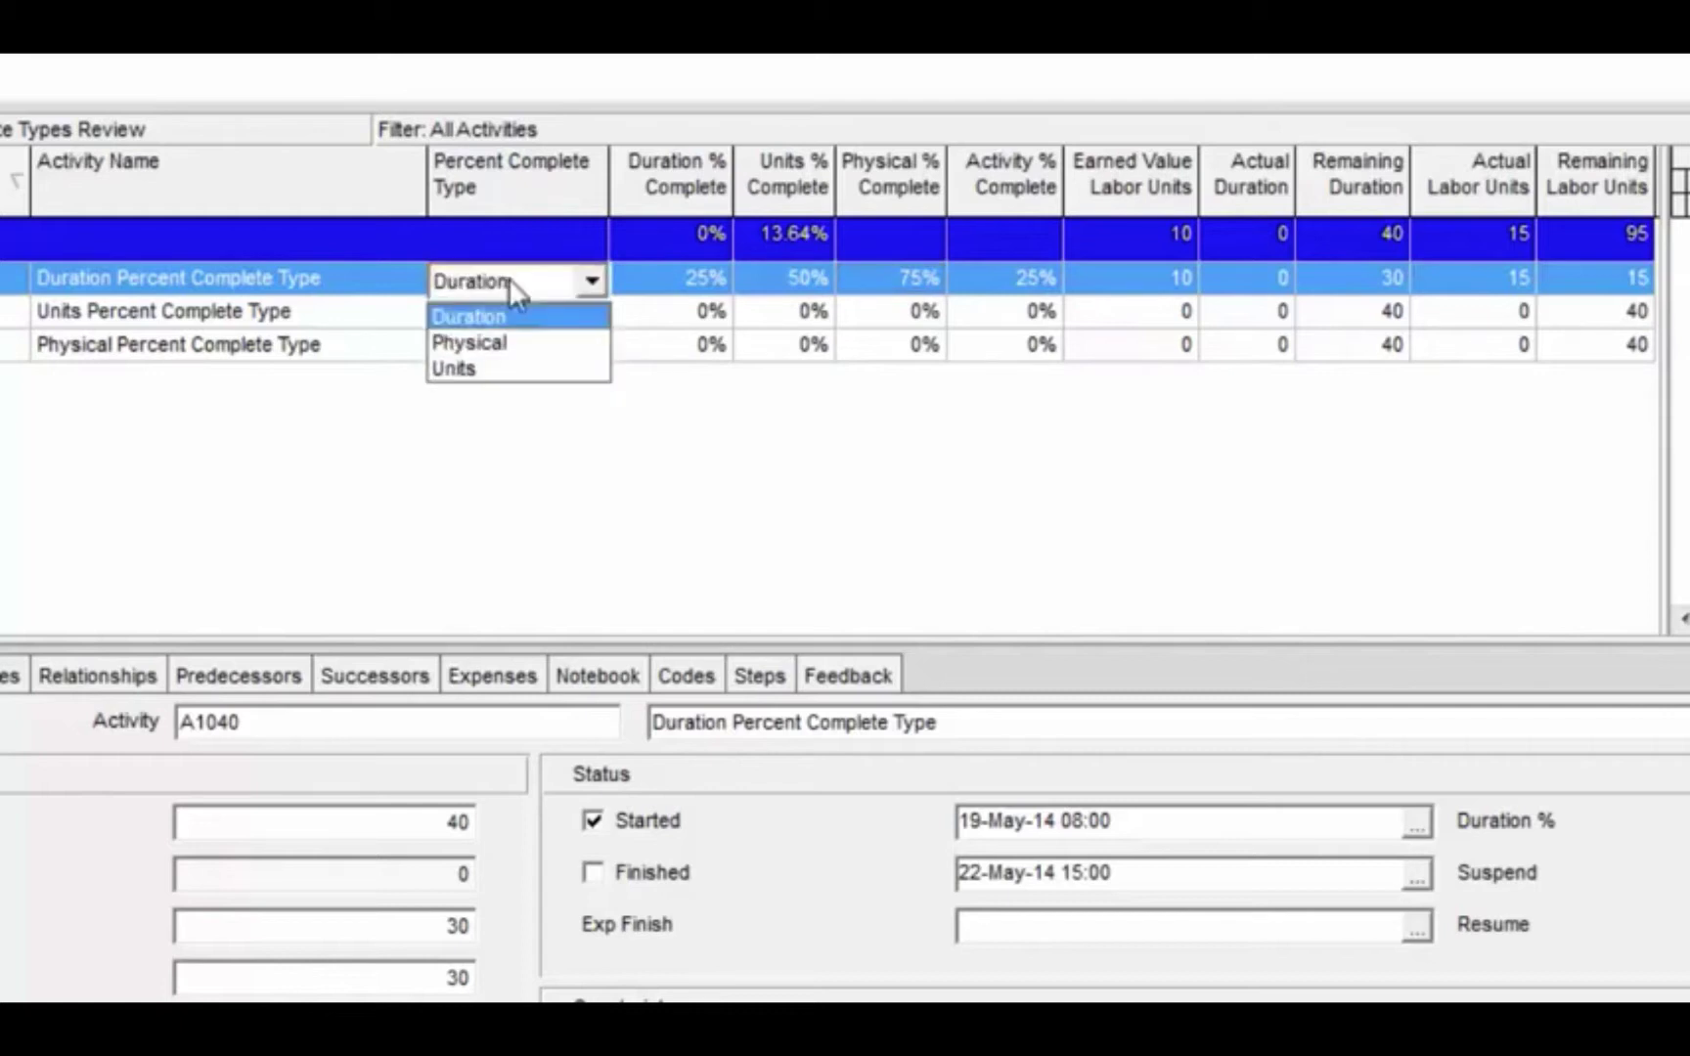
pyautogui.click(504, 368)
pyautogui.click(1018, 288)
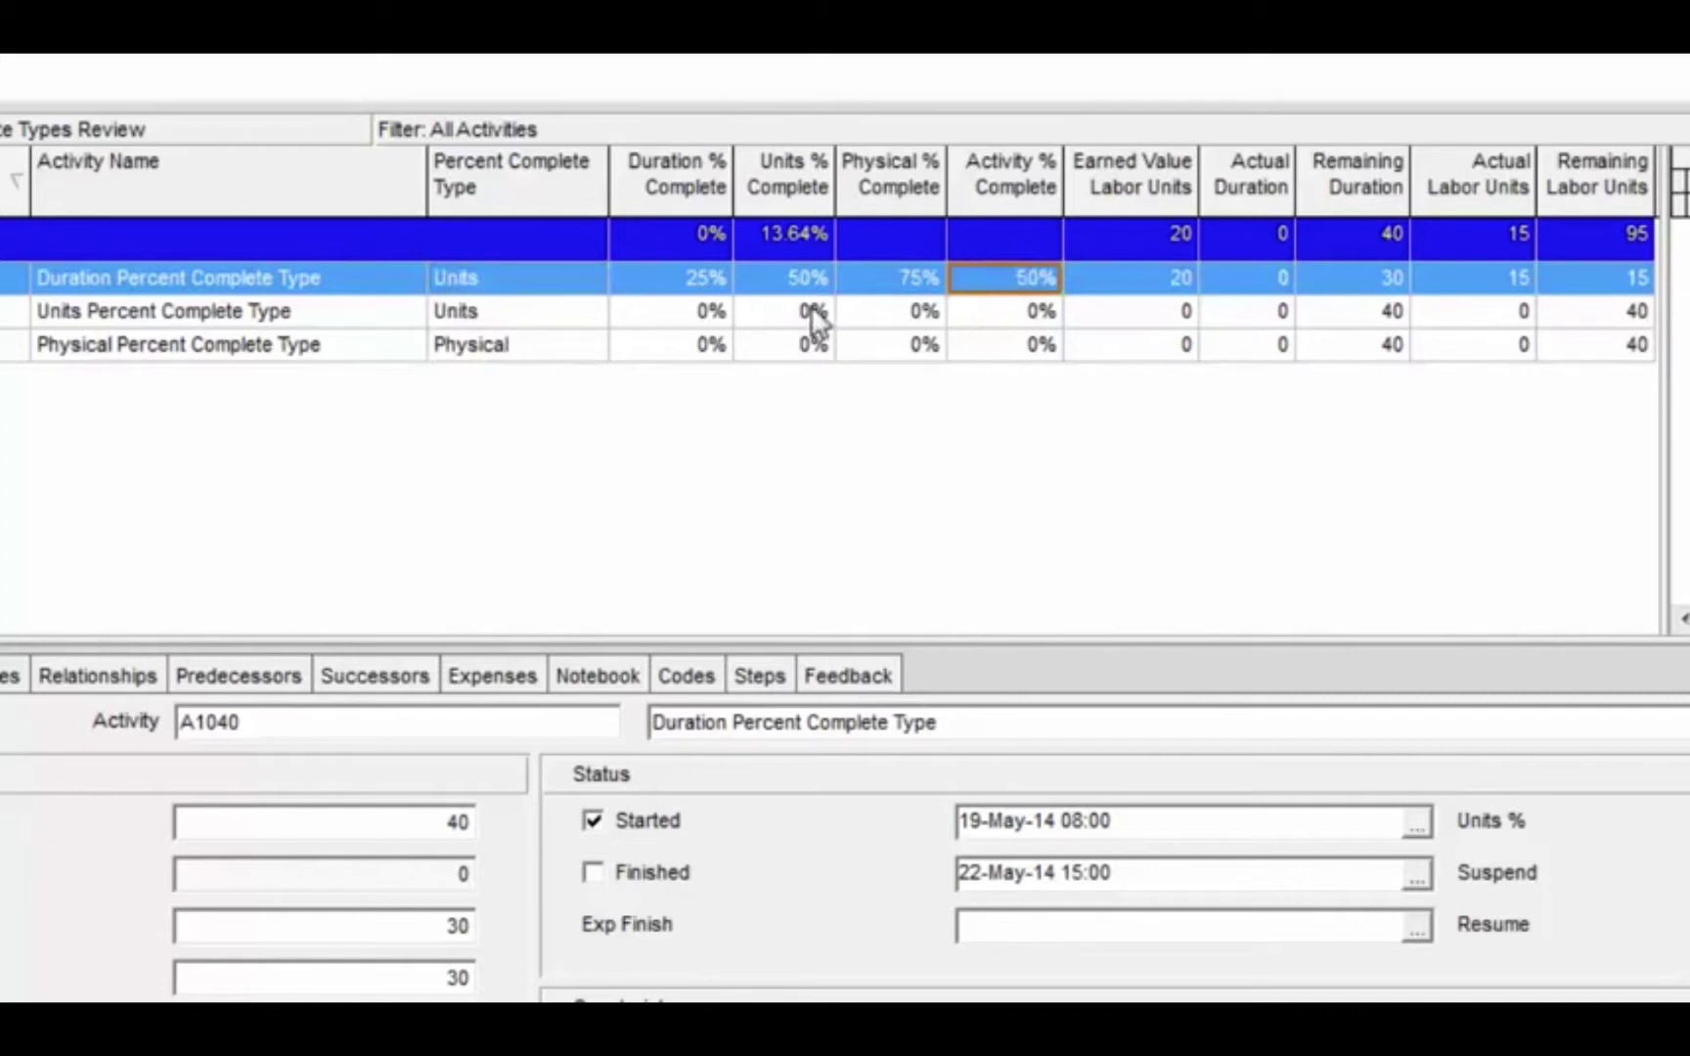
# Change the first activity's percent complete type to Physical and check its Activity % Complete
pyautogui.click(556, 283)
pyautogui.click(558, 284)
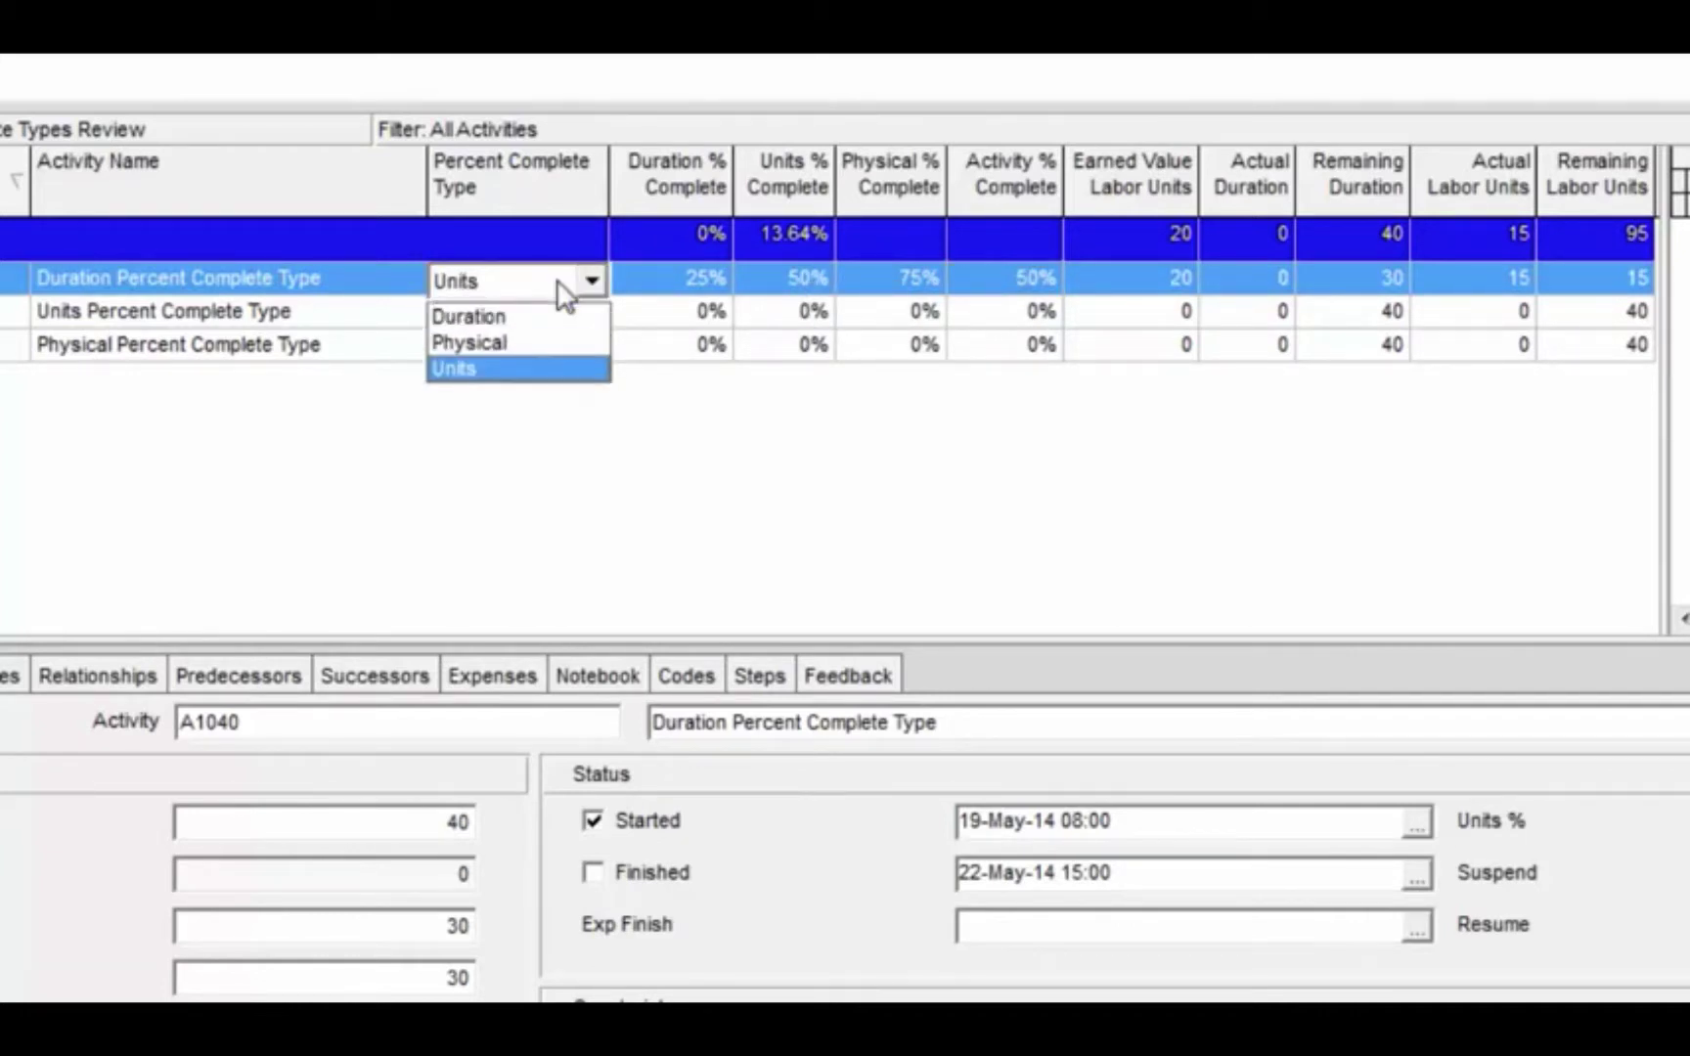
pyautogui.click(537, 340)
pyautogui.click(1037, 278)
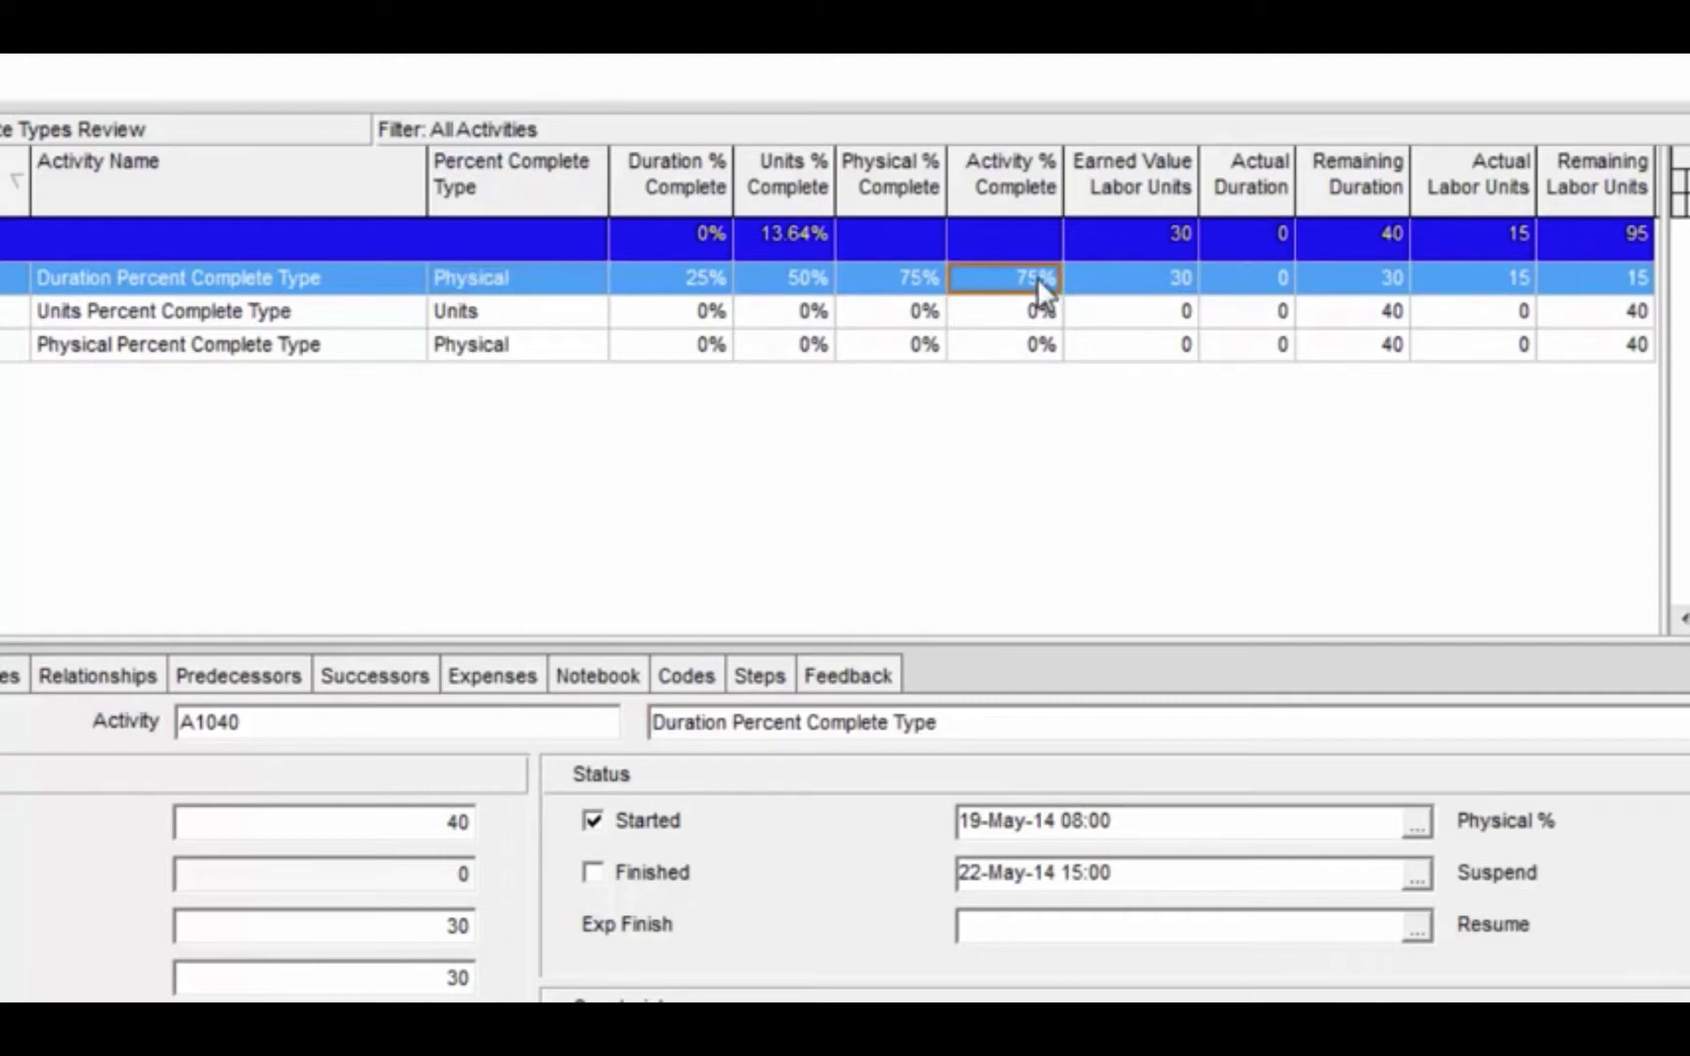
# Compare the Duration Percent Complete Type activity's Physical % Complete with its percent complete type
pyautogui.click(902, 278)
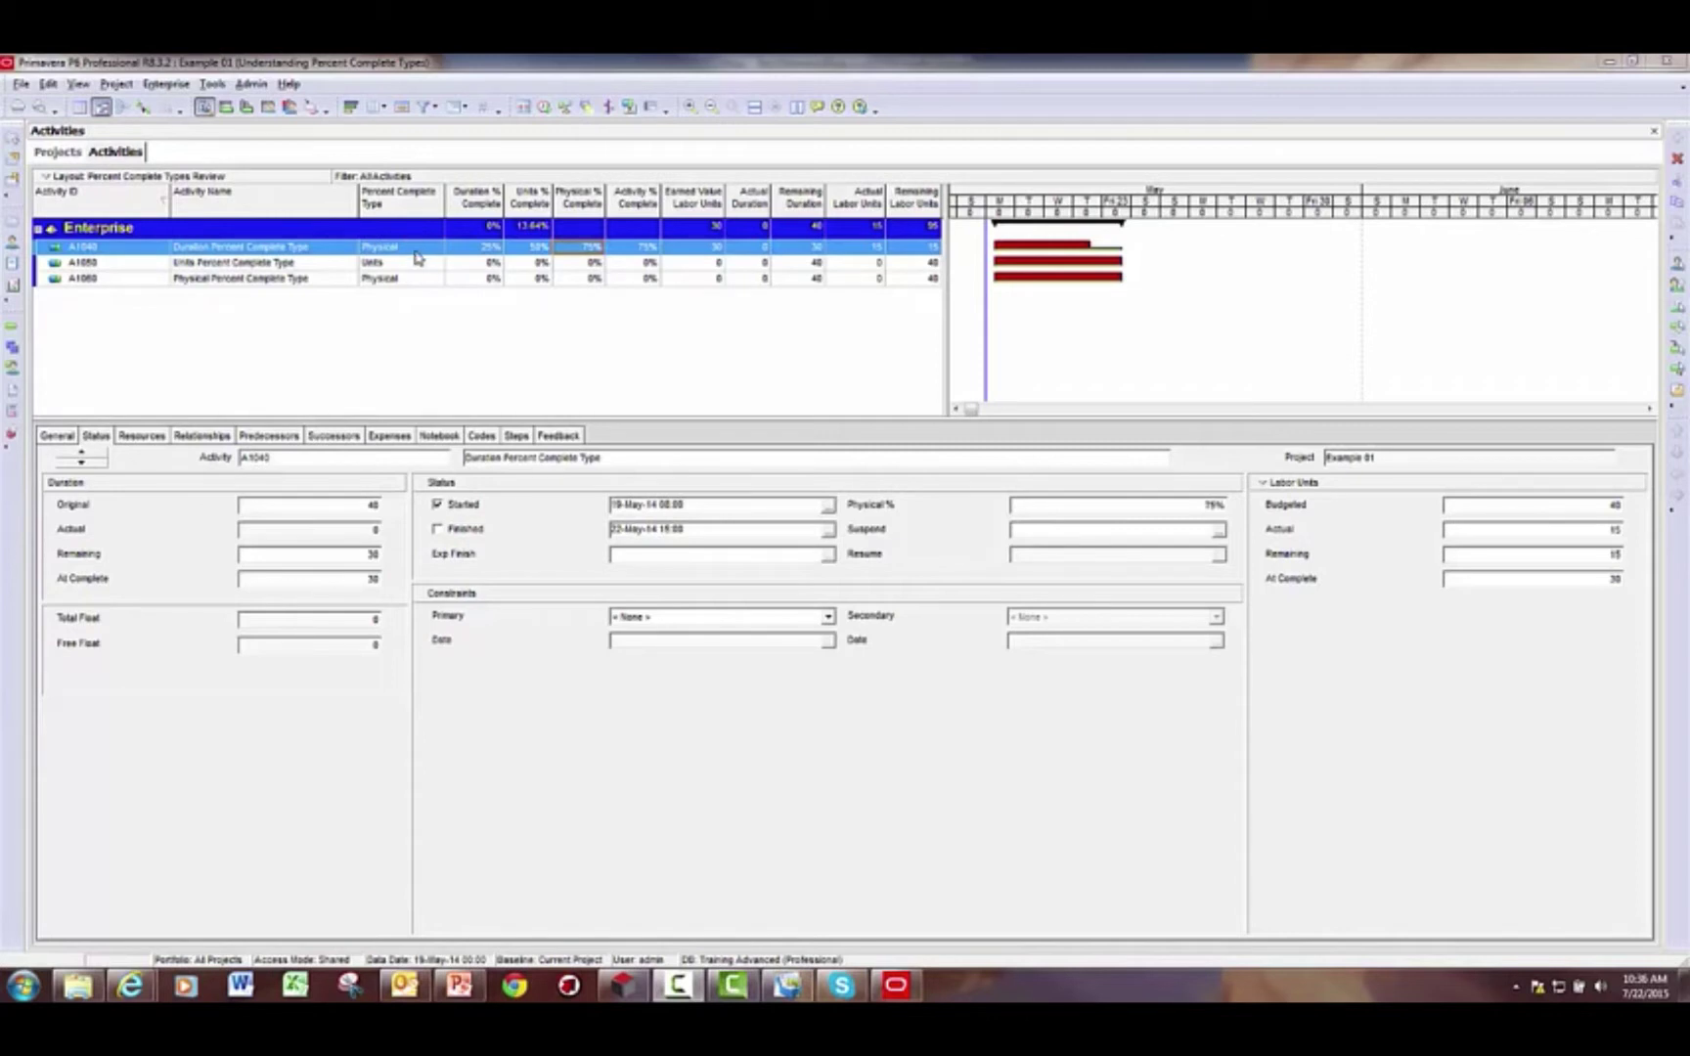
pyautogui.click(418, 257)
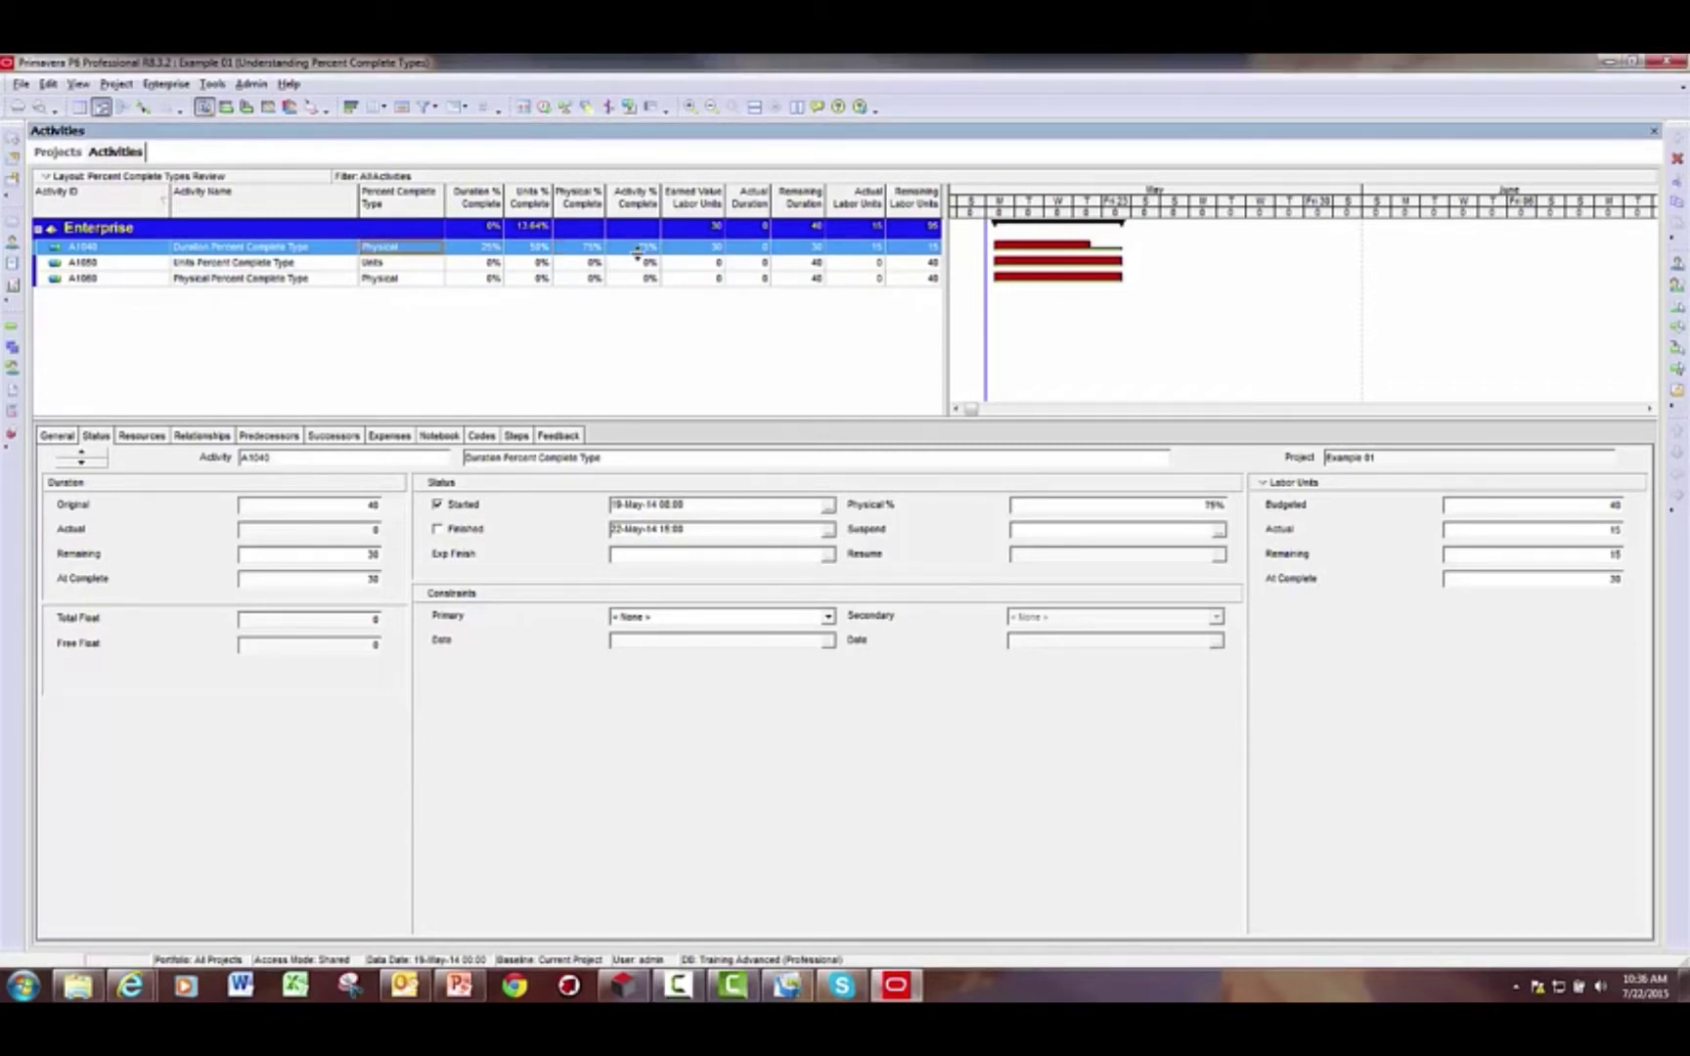
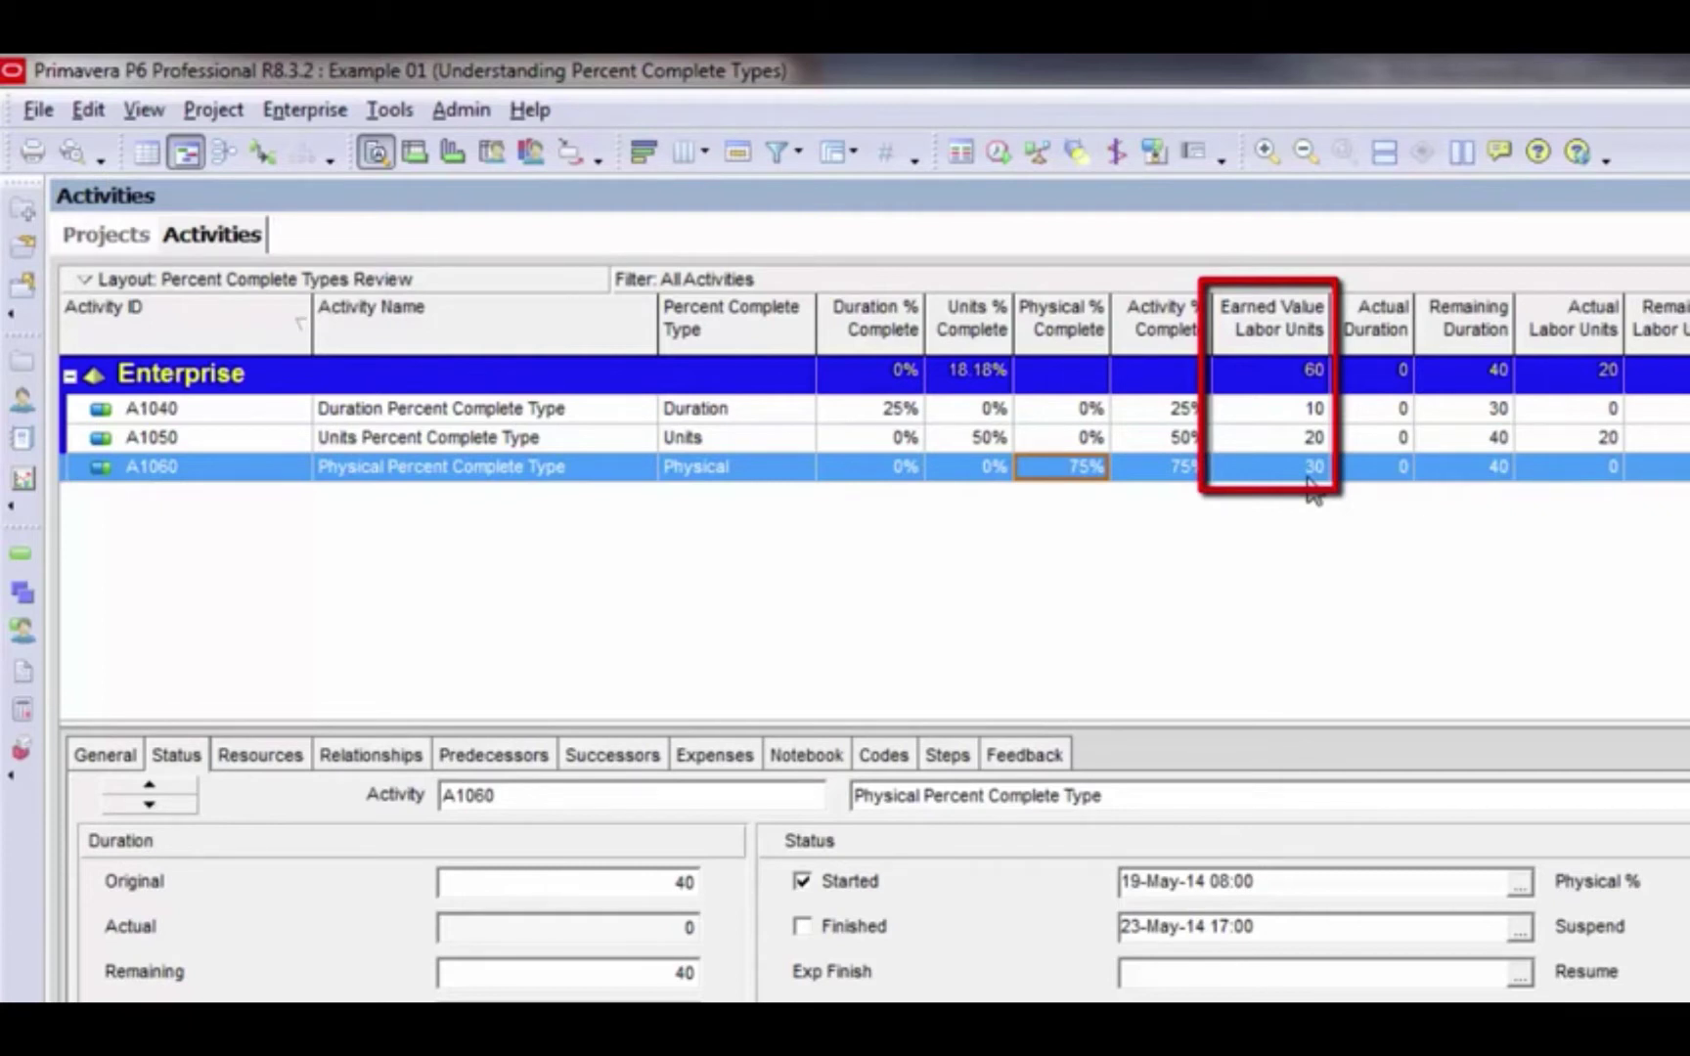
# Compare each activity's Duration, Units or Physical % Complete, according to its type, with its Earned Value Labor Units
pyautogui.click(895, 416)
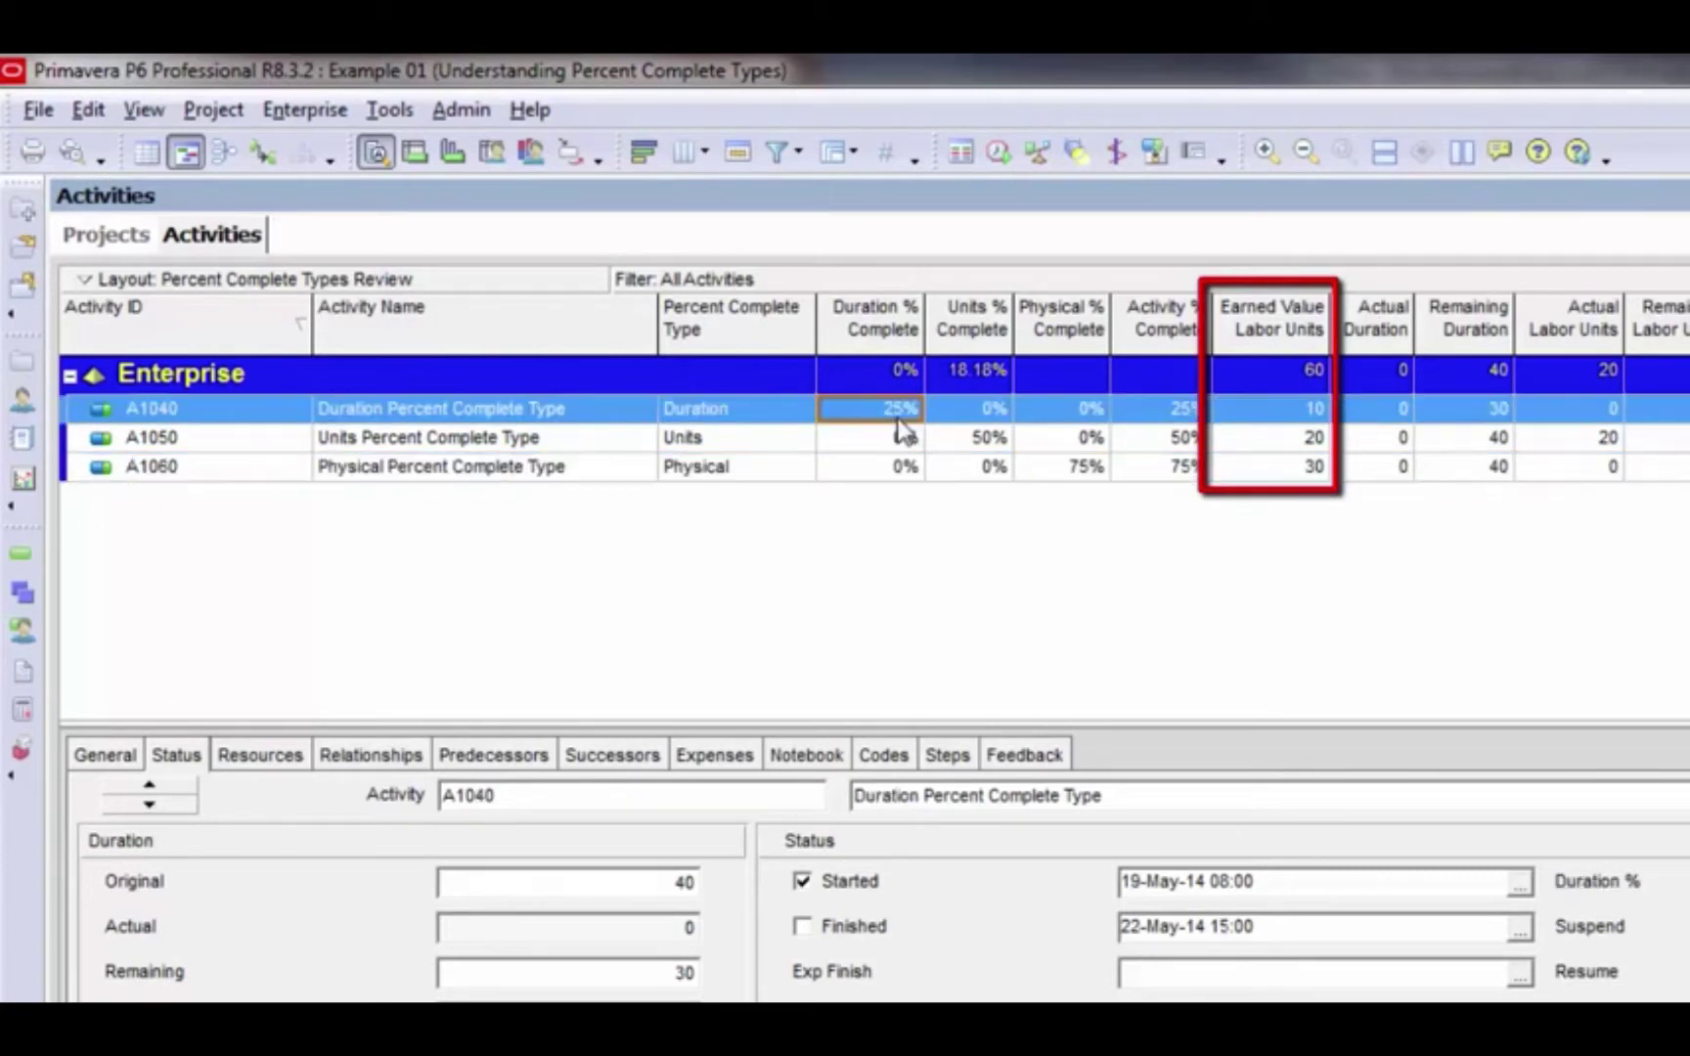
pyautogui.click(1291, 416)
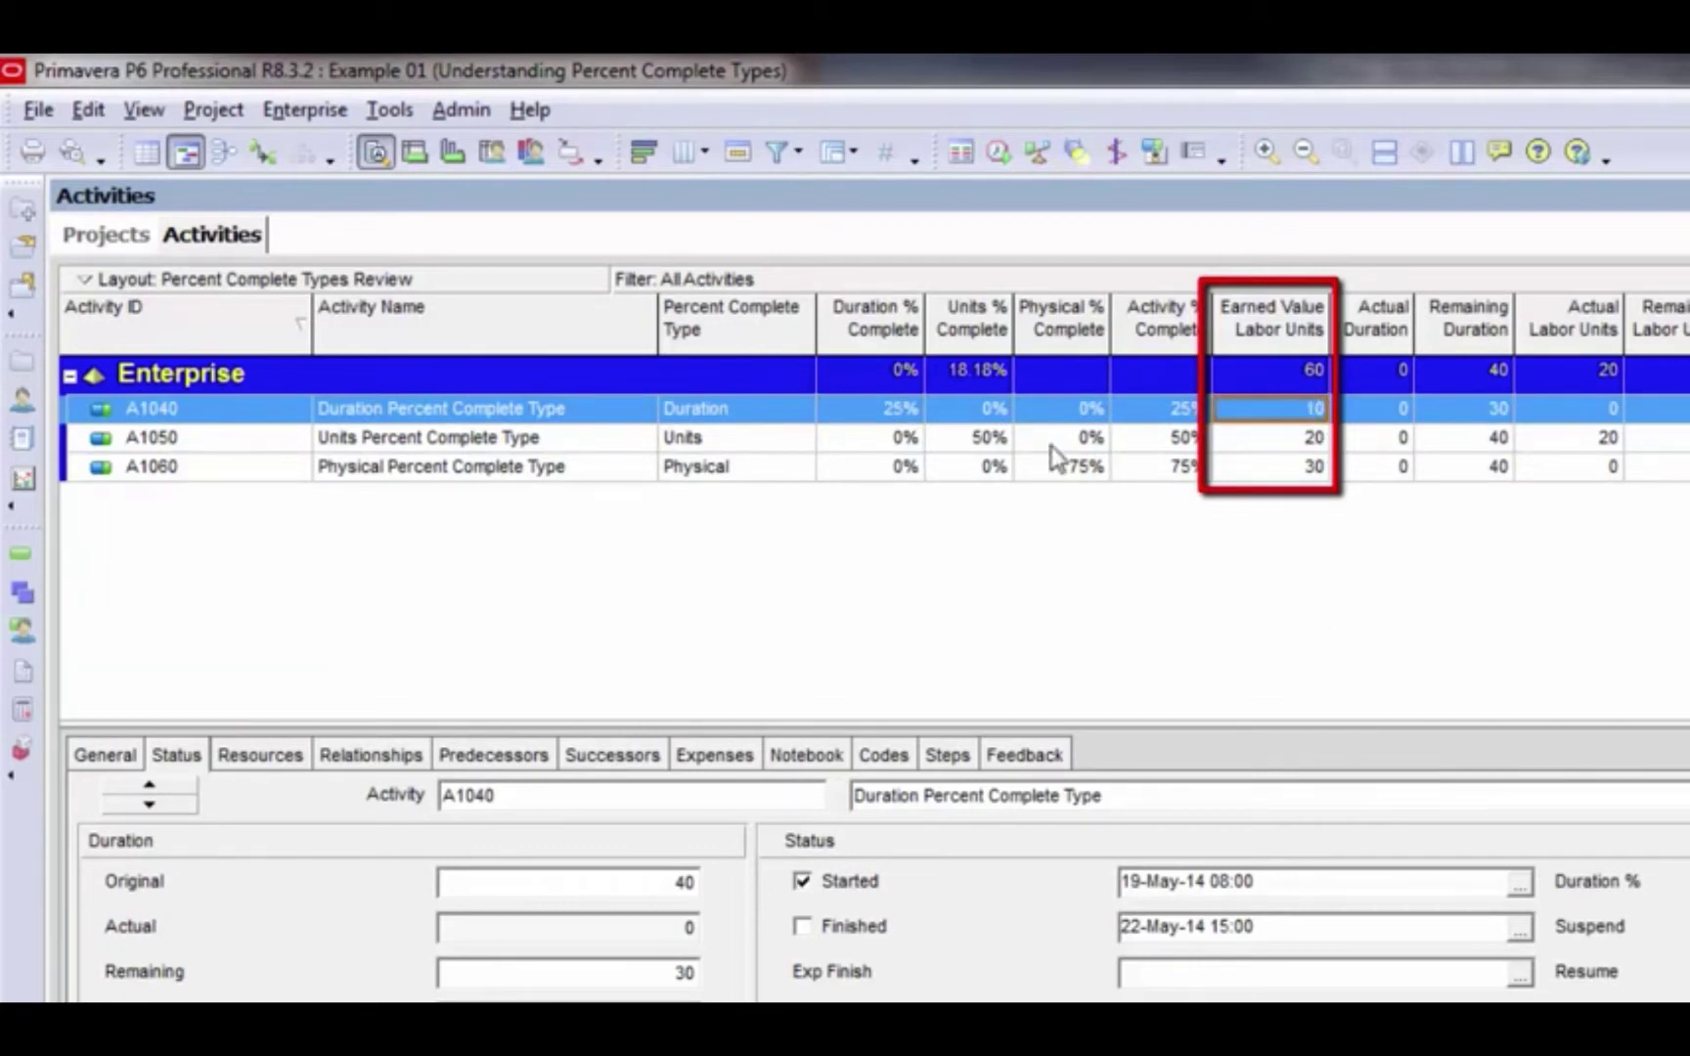
pyautogui.click(998, 445)
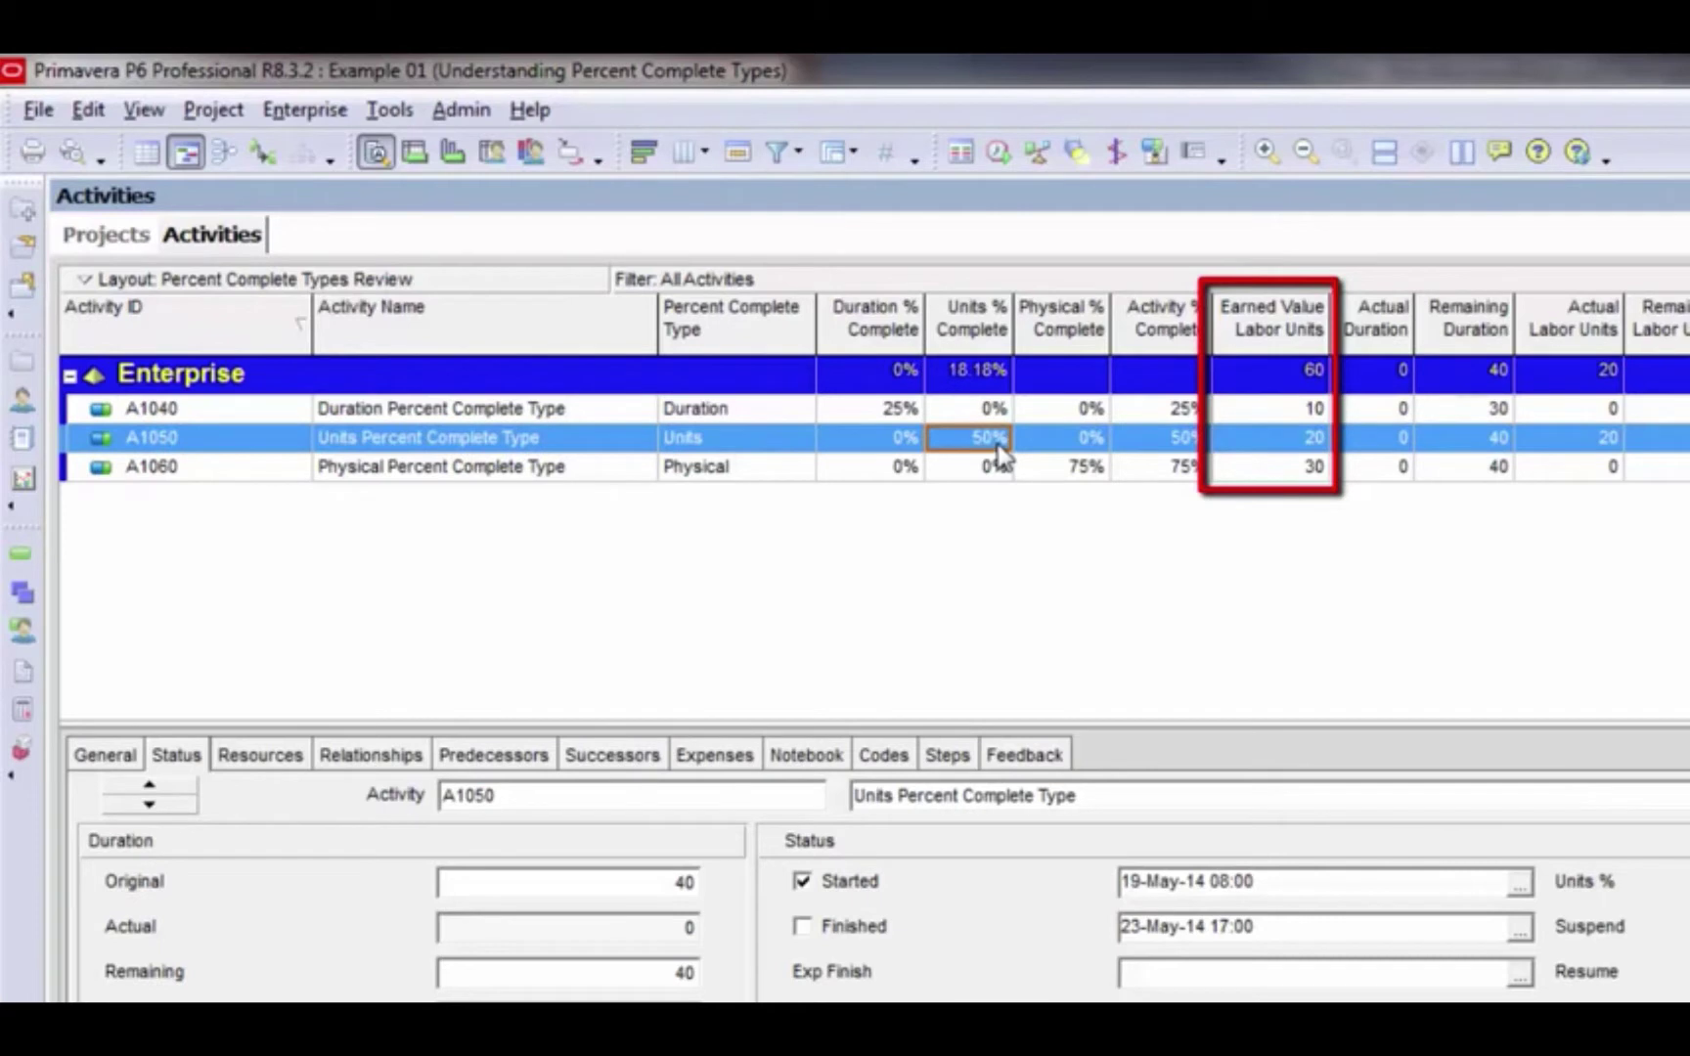
pyautogui.click(1311, 440)
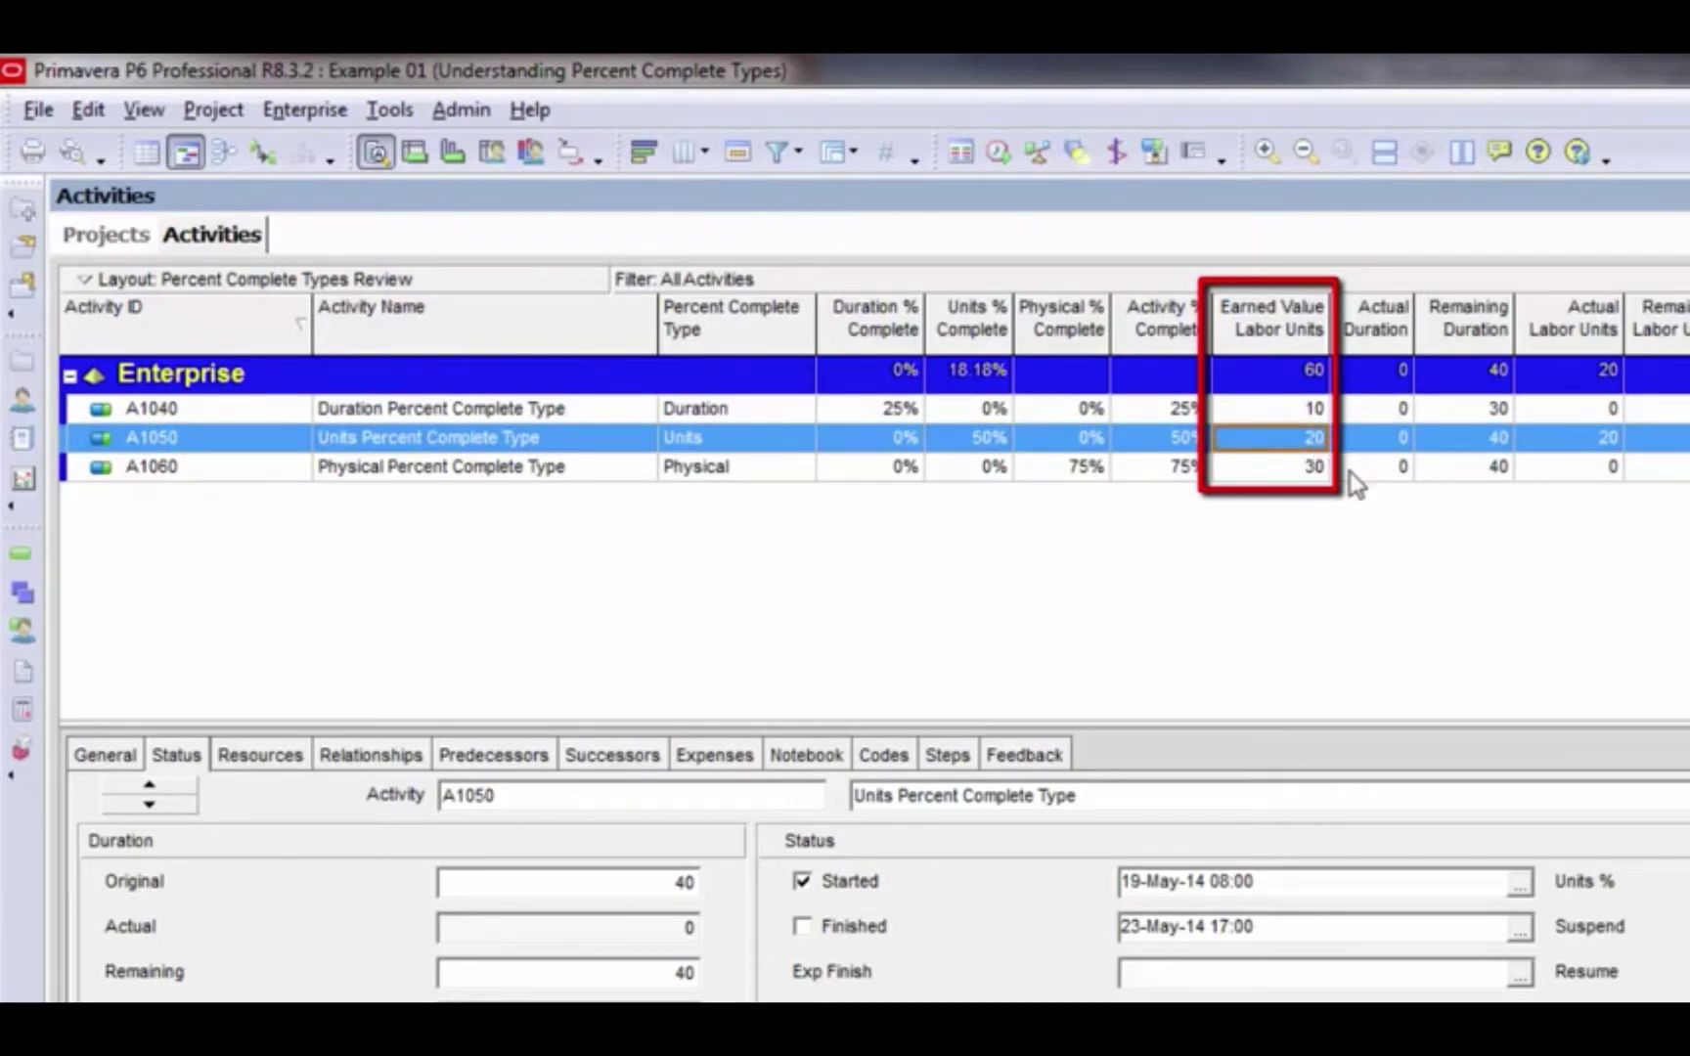
pyautogui.click(1093, 471)
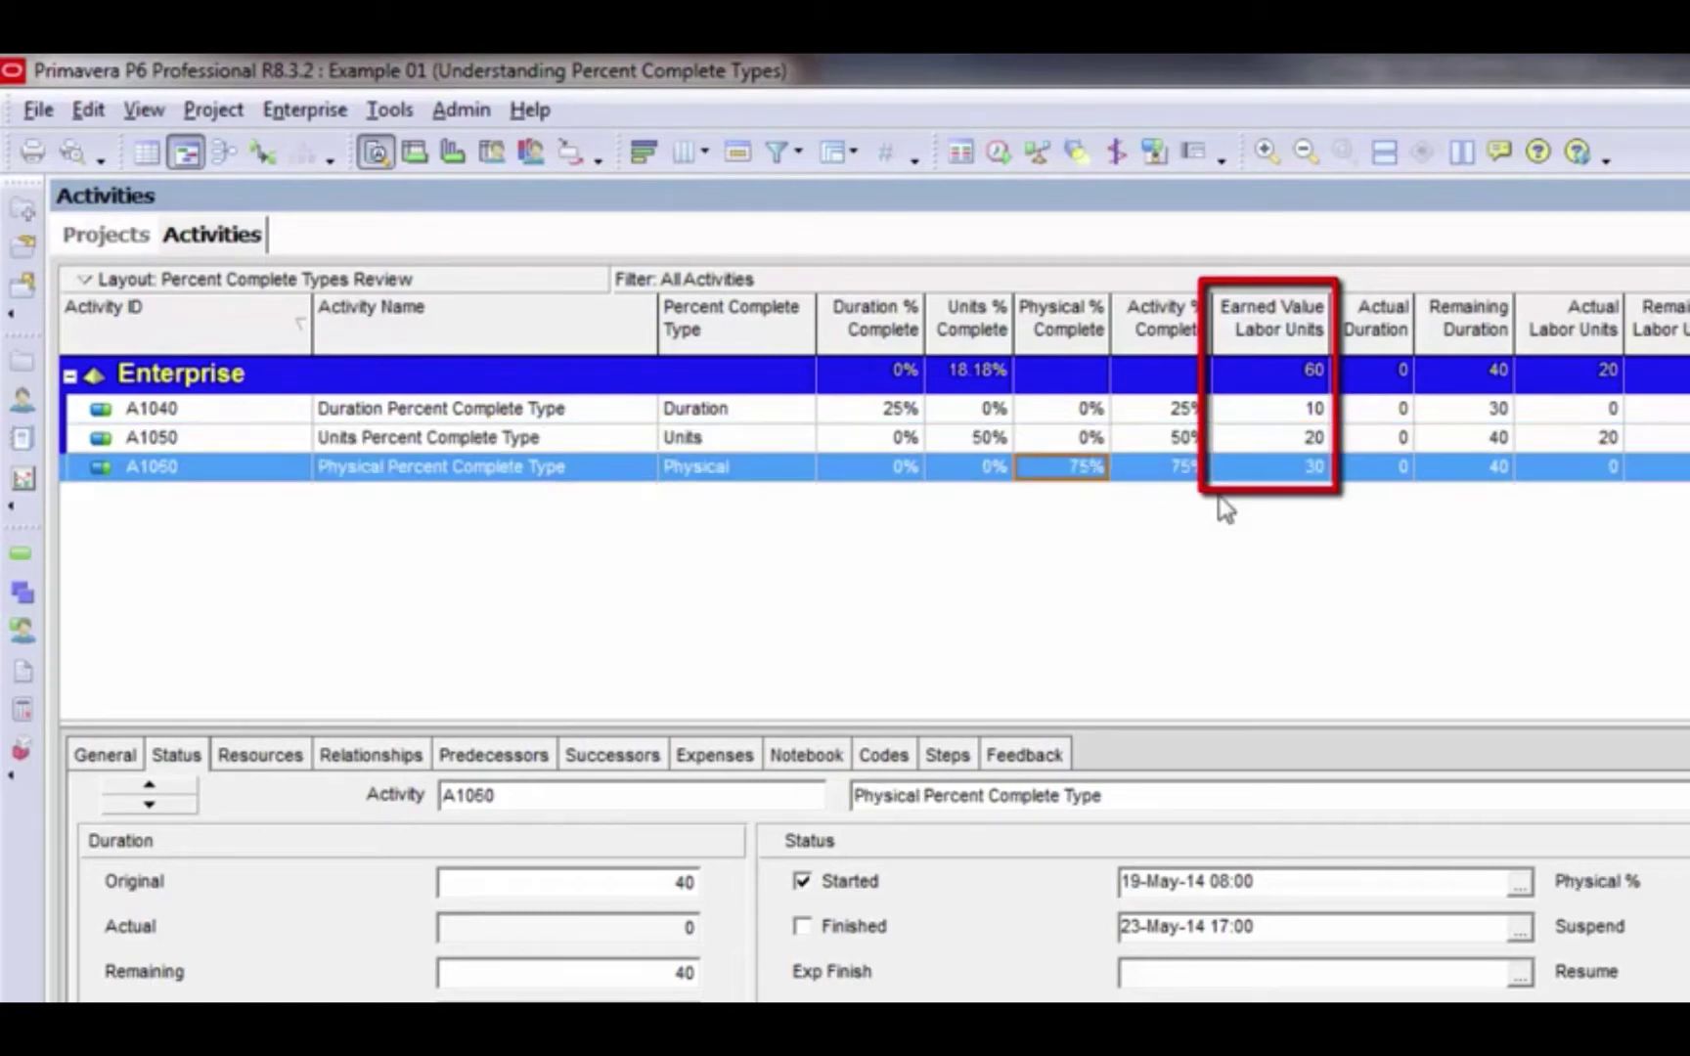
pyautogui.click(1316, 473)
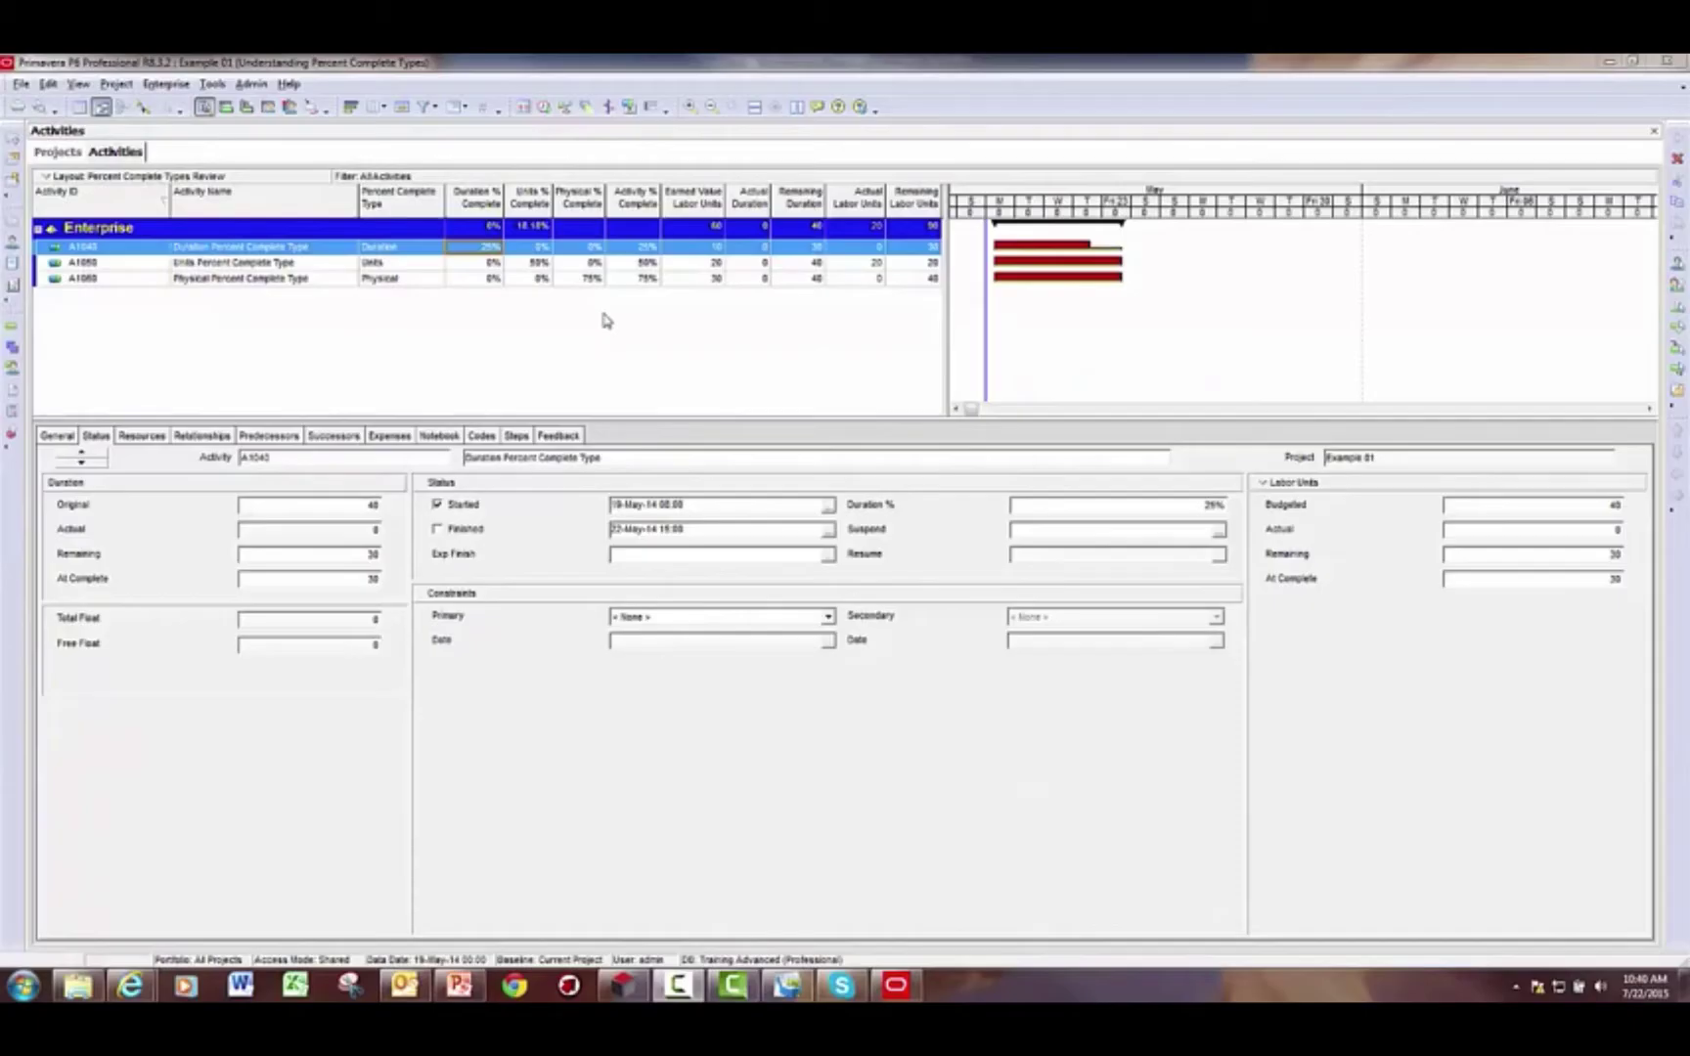
# Change activity A1040's percent complete type to Units and check its Earned Value Labor Units
pyautogui.click(769, 408)
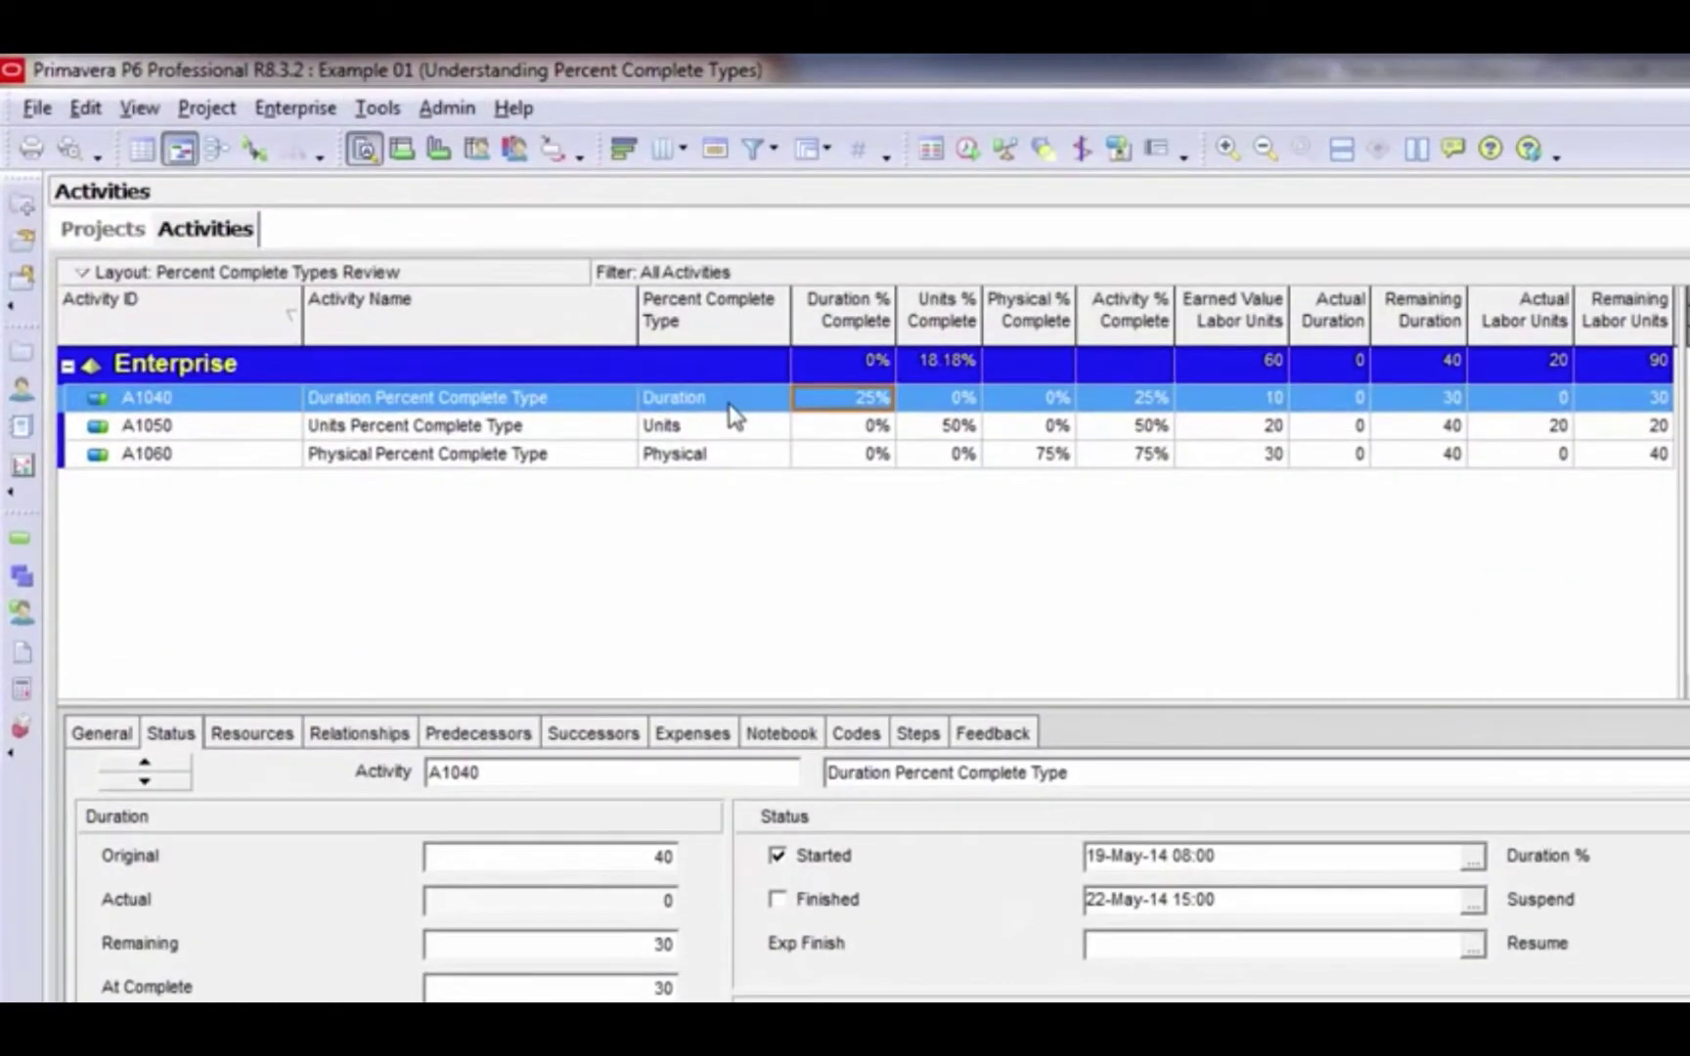
pyautogui.click(744, 401)
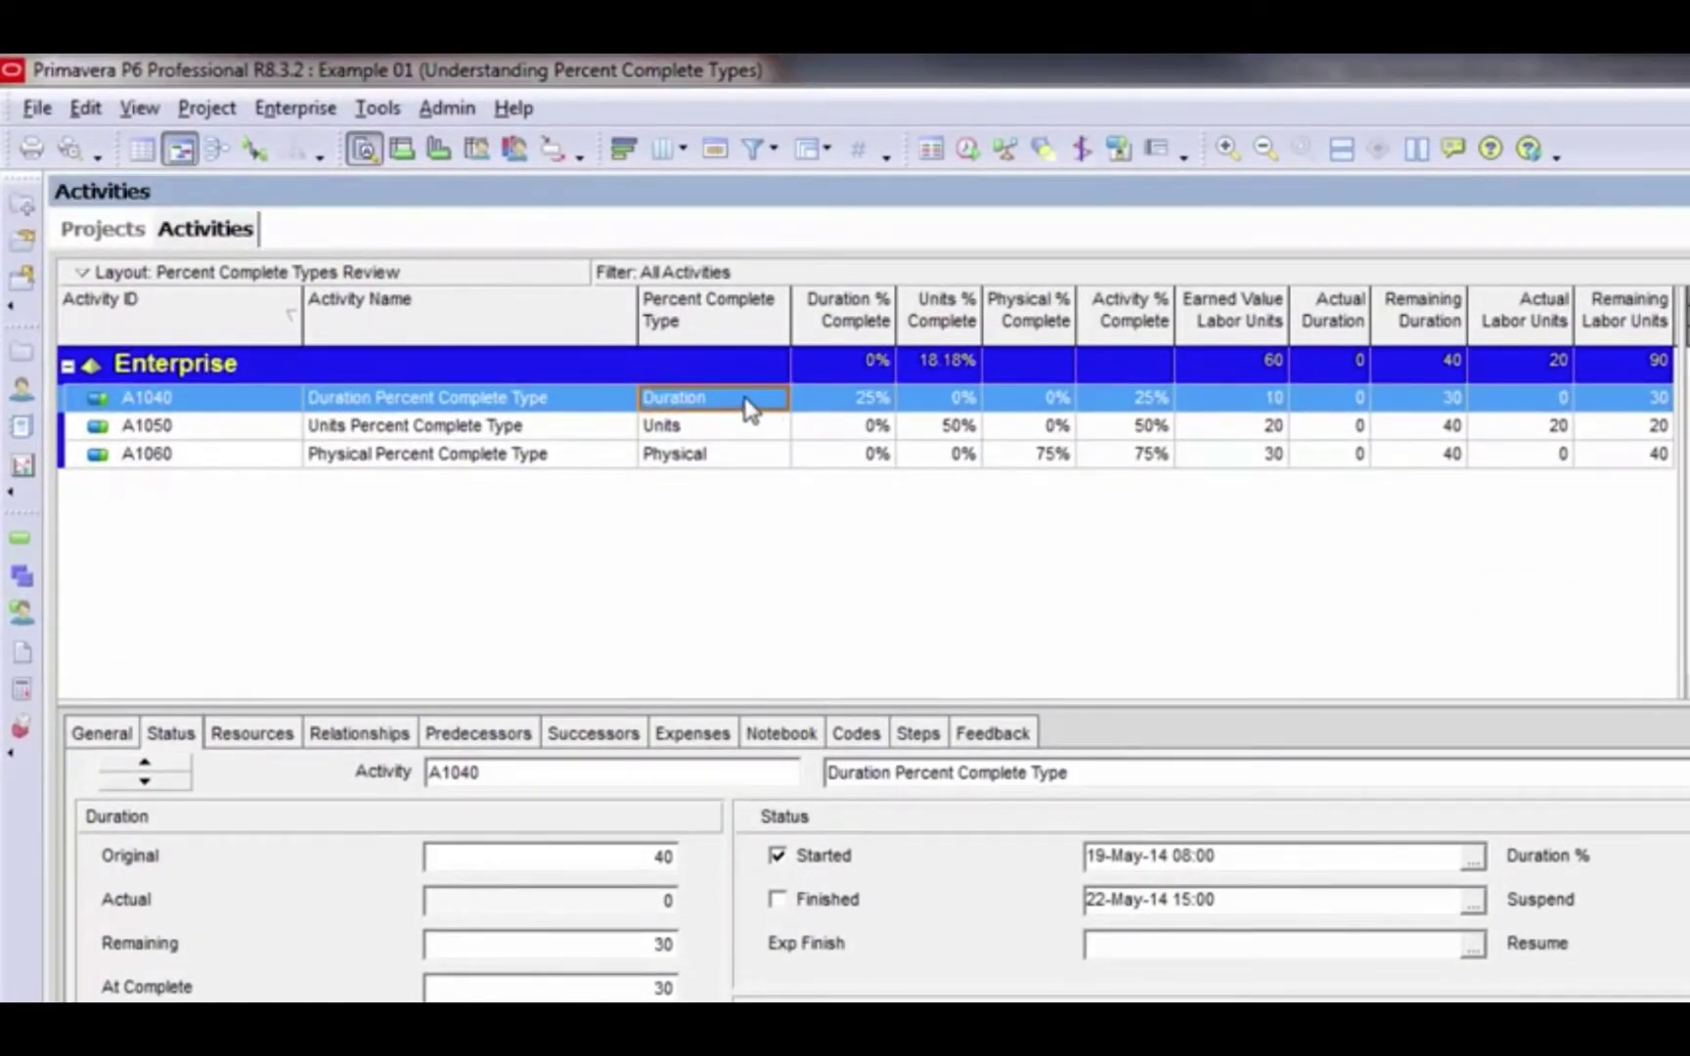
pyautogui.click(745, 402)
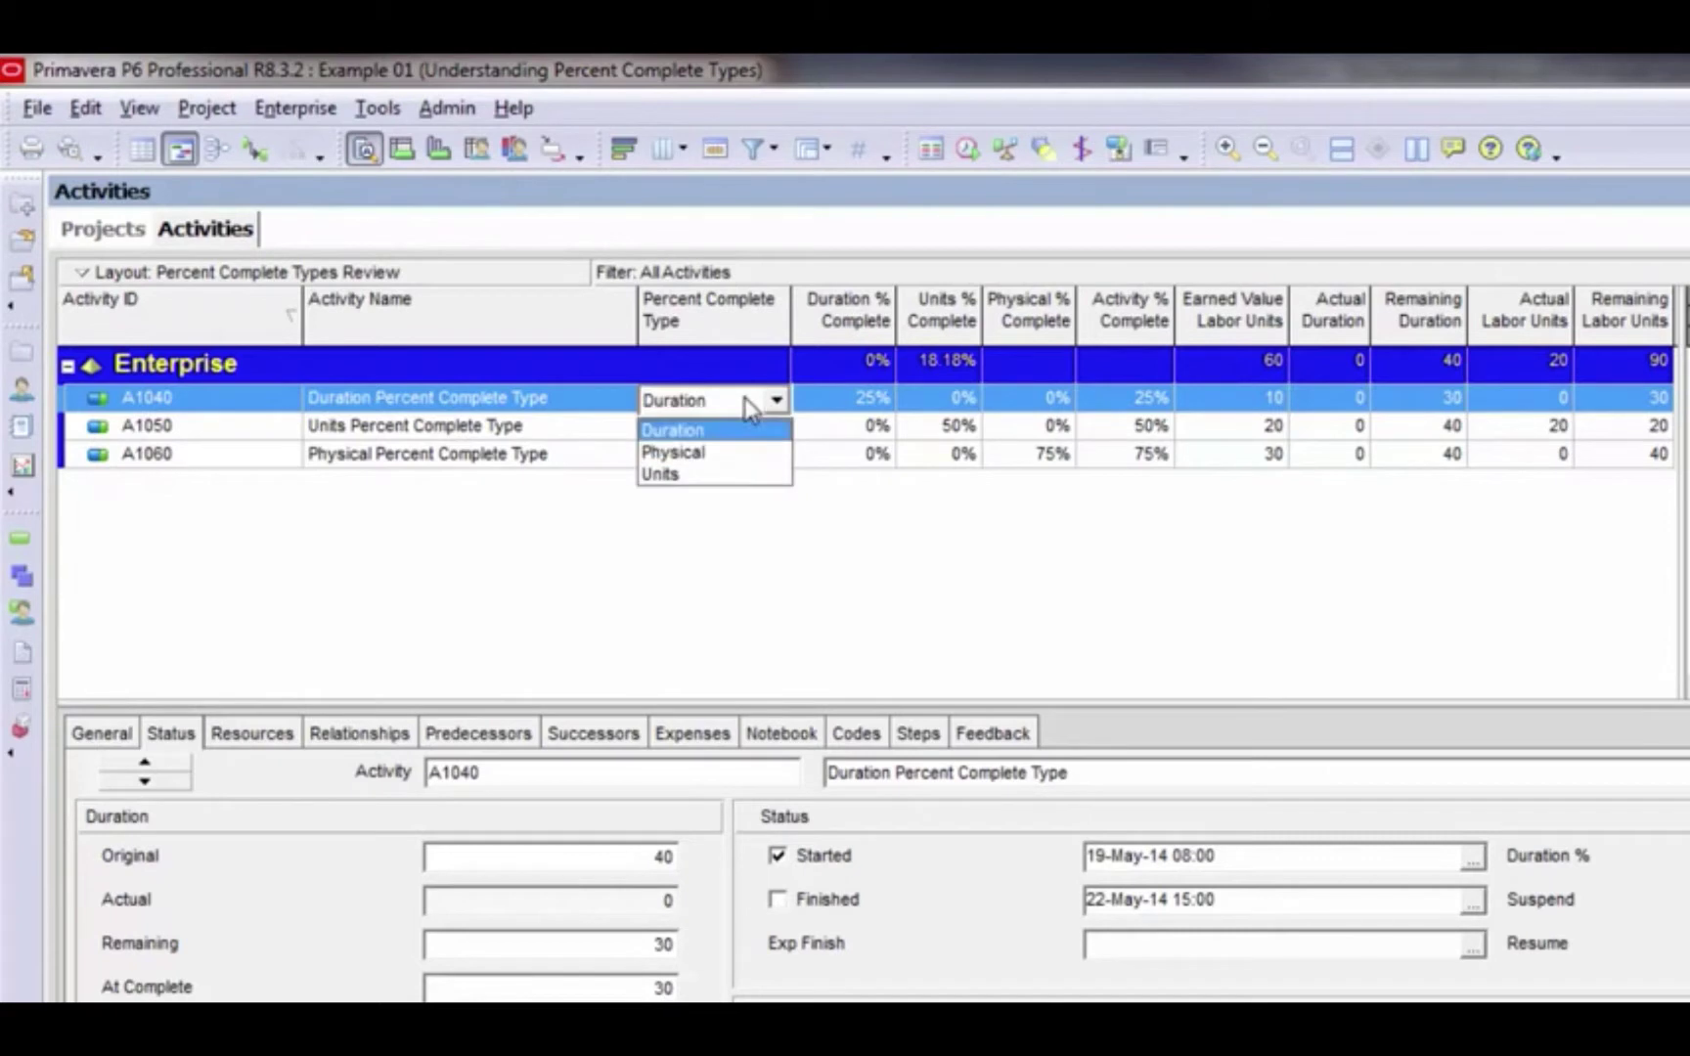
pyautogui.click(750, 476)
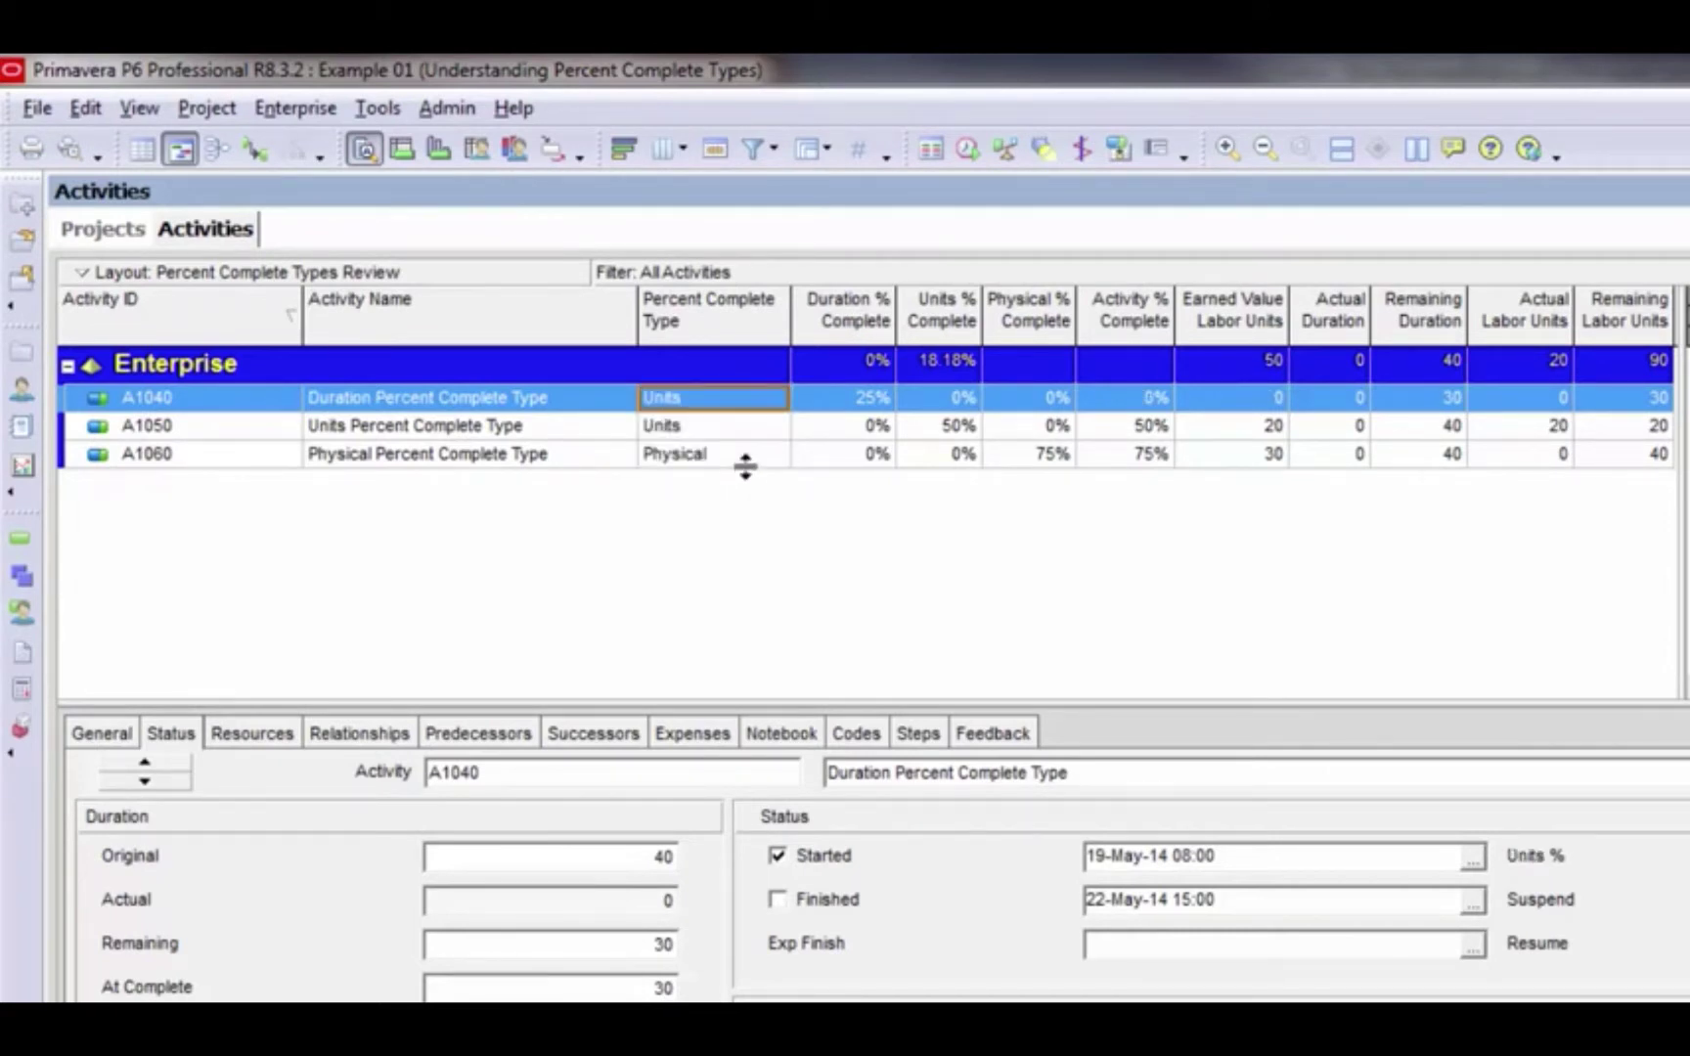
pyautogui.click(1240, 403)
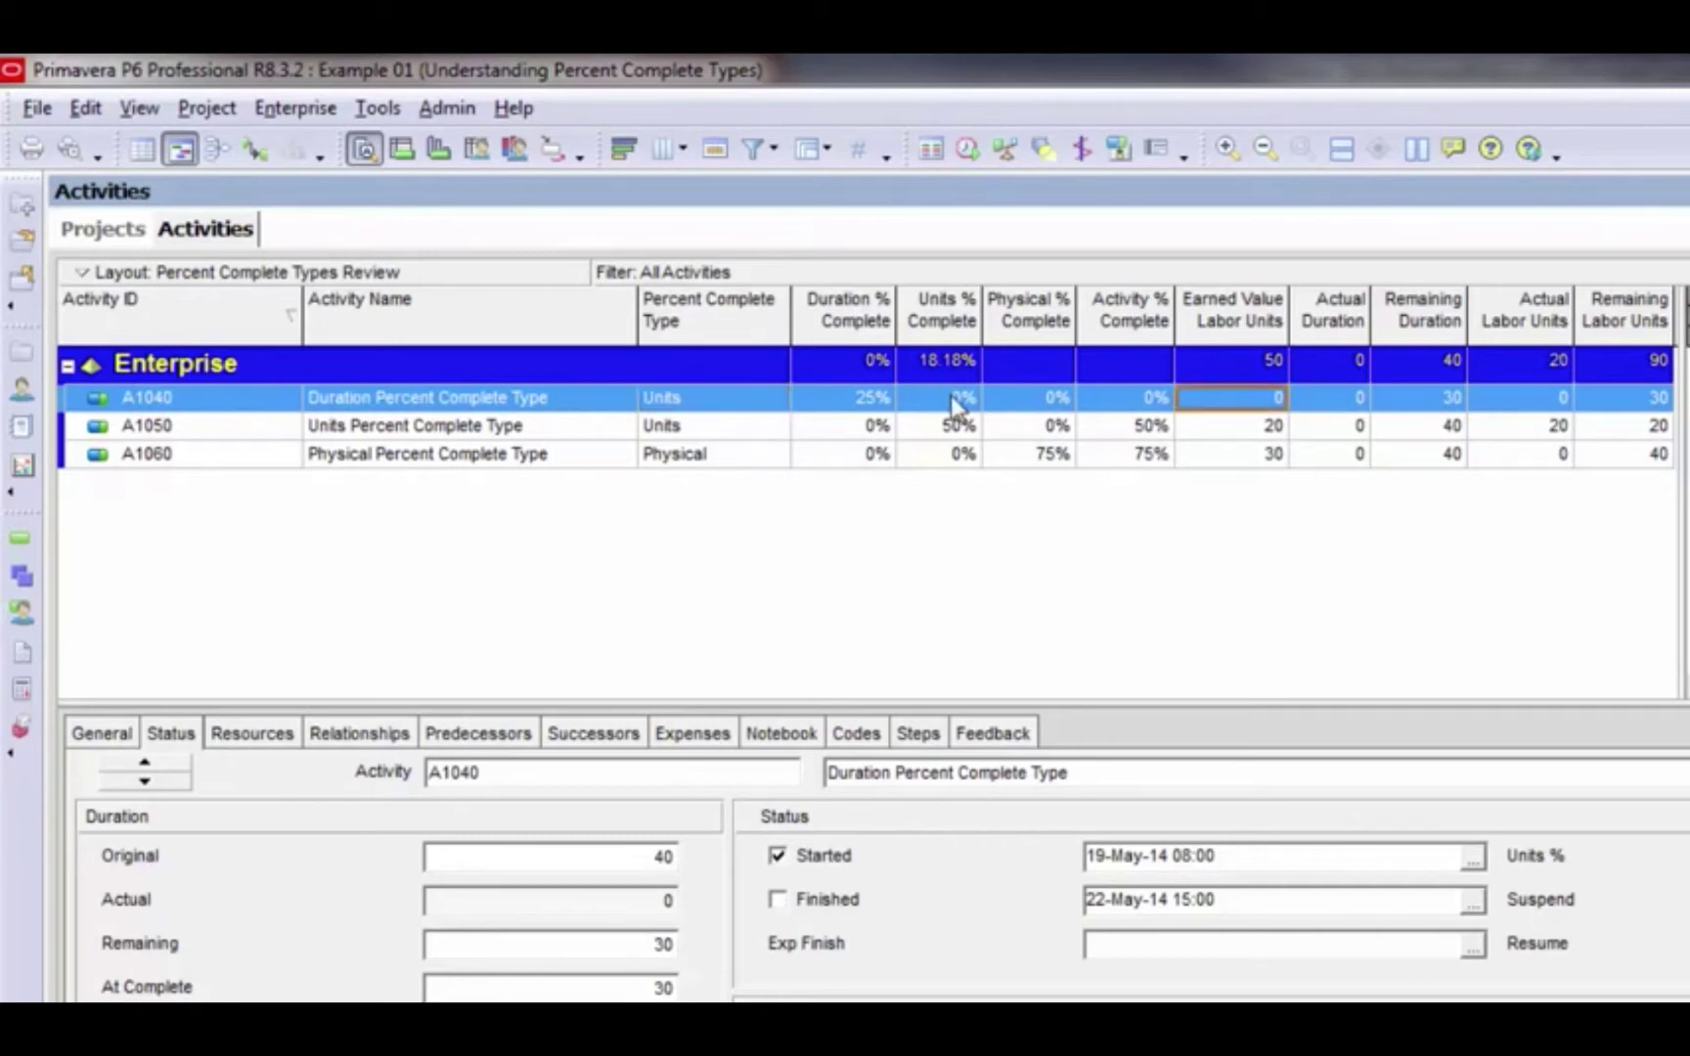
pyautogui.click(951, 396)
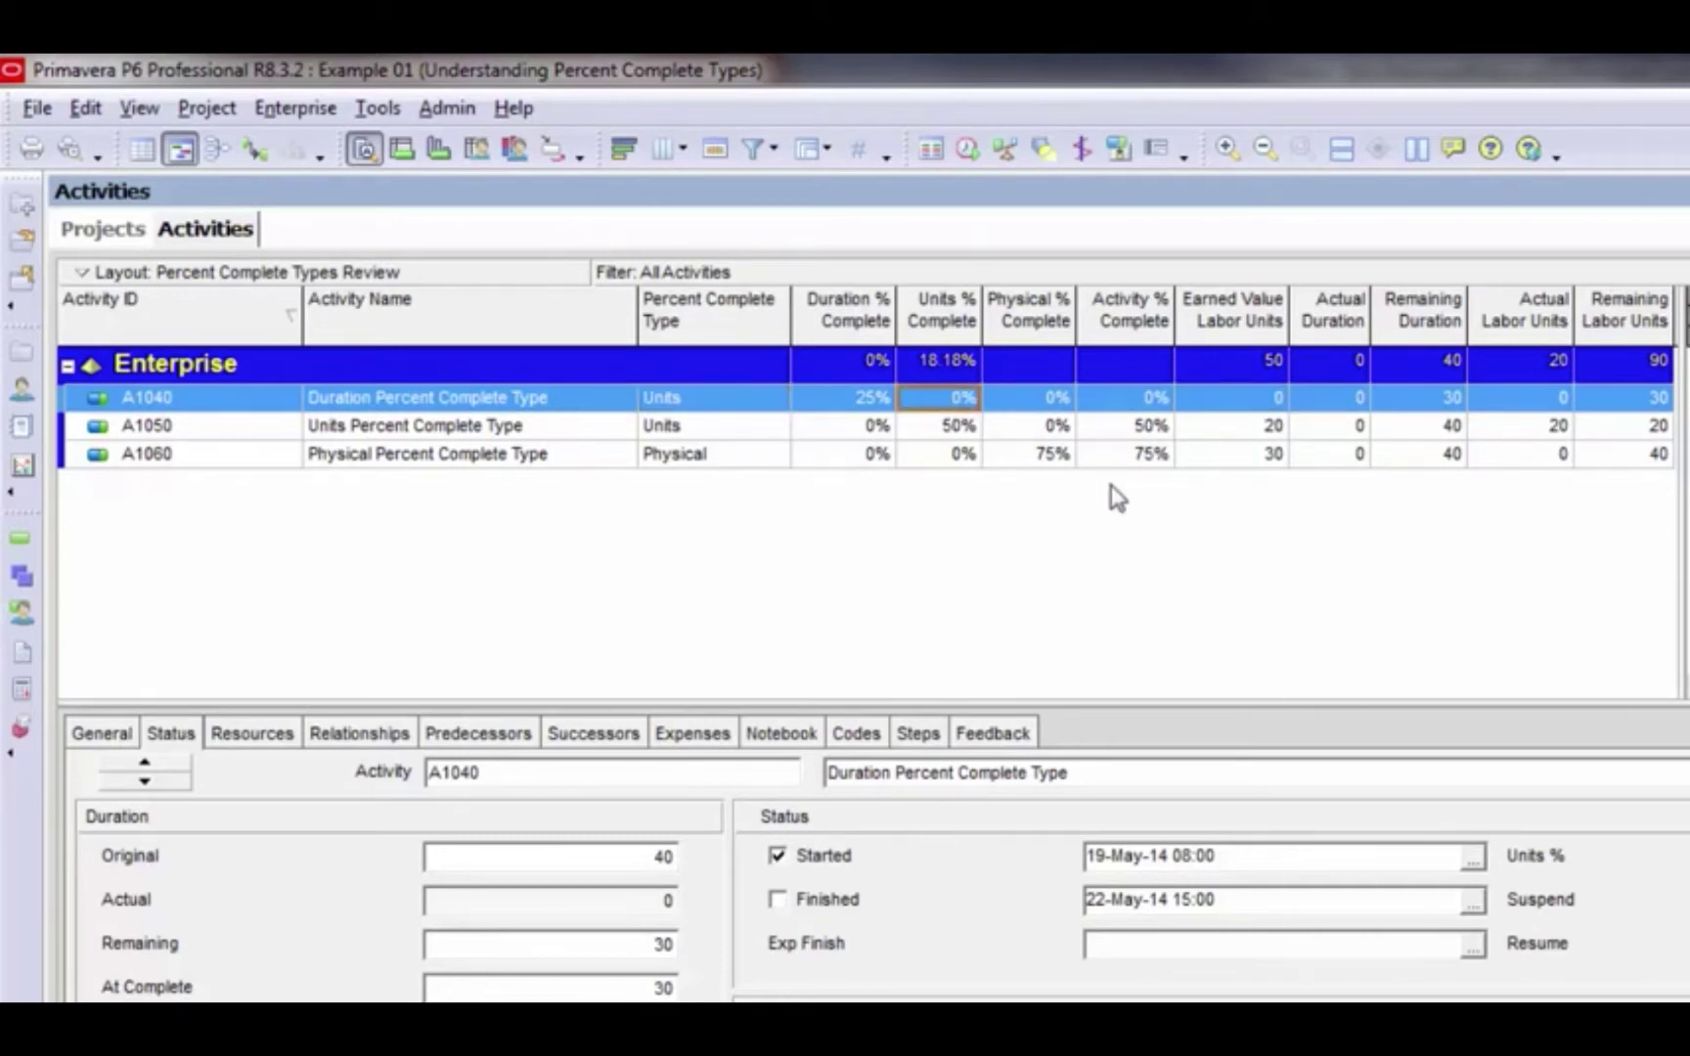
pyautogui.write('50')
pyautogui.press('Return')
pyautogui.write('0')
pyautogui.press('Return')
# Set the Physical % Complete of activity A1040 to 75%
pyautogui.click(1023, 401)
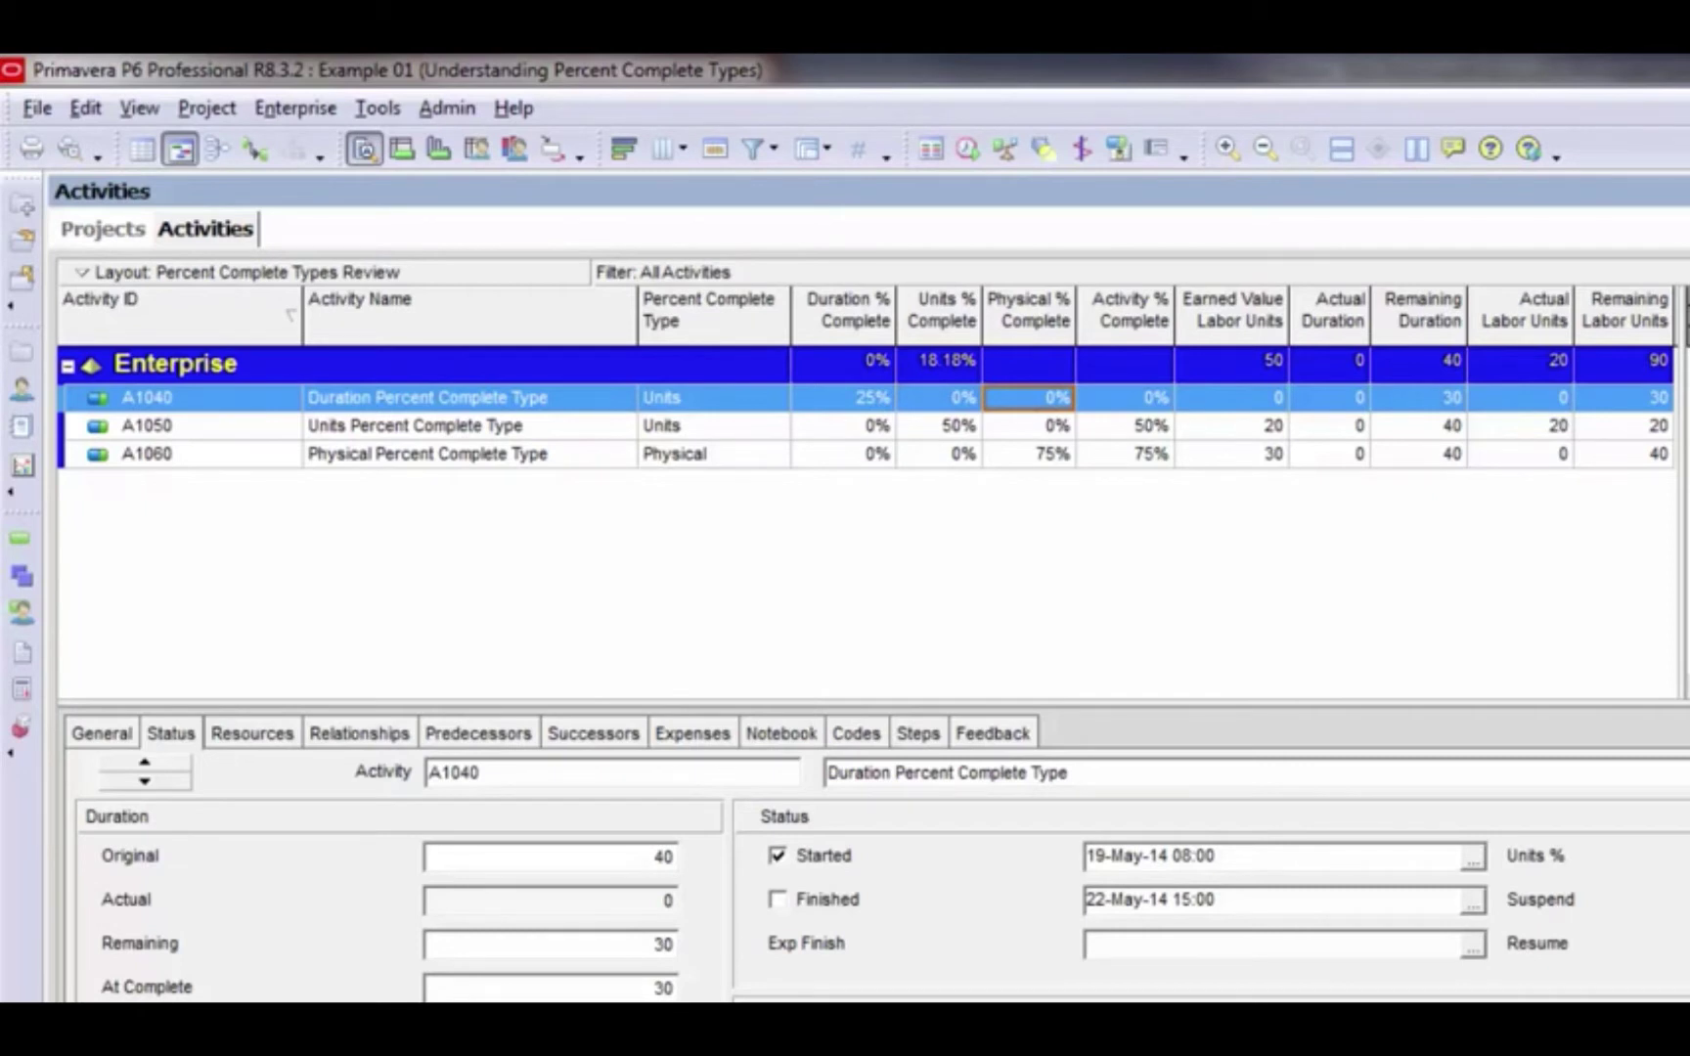
pyautogui.write('75')
pyautogui.press('Return')
# Change activity A1040's percent complete type to Physical and check its Activity % Complete and Earned Value Labor Units
pyautogui.click(763, 409)
pyautogui.click(769, 401)
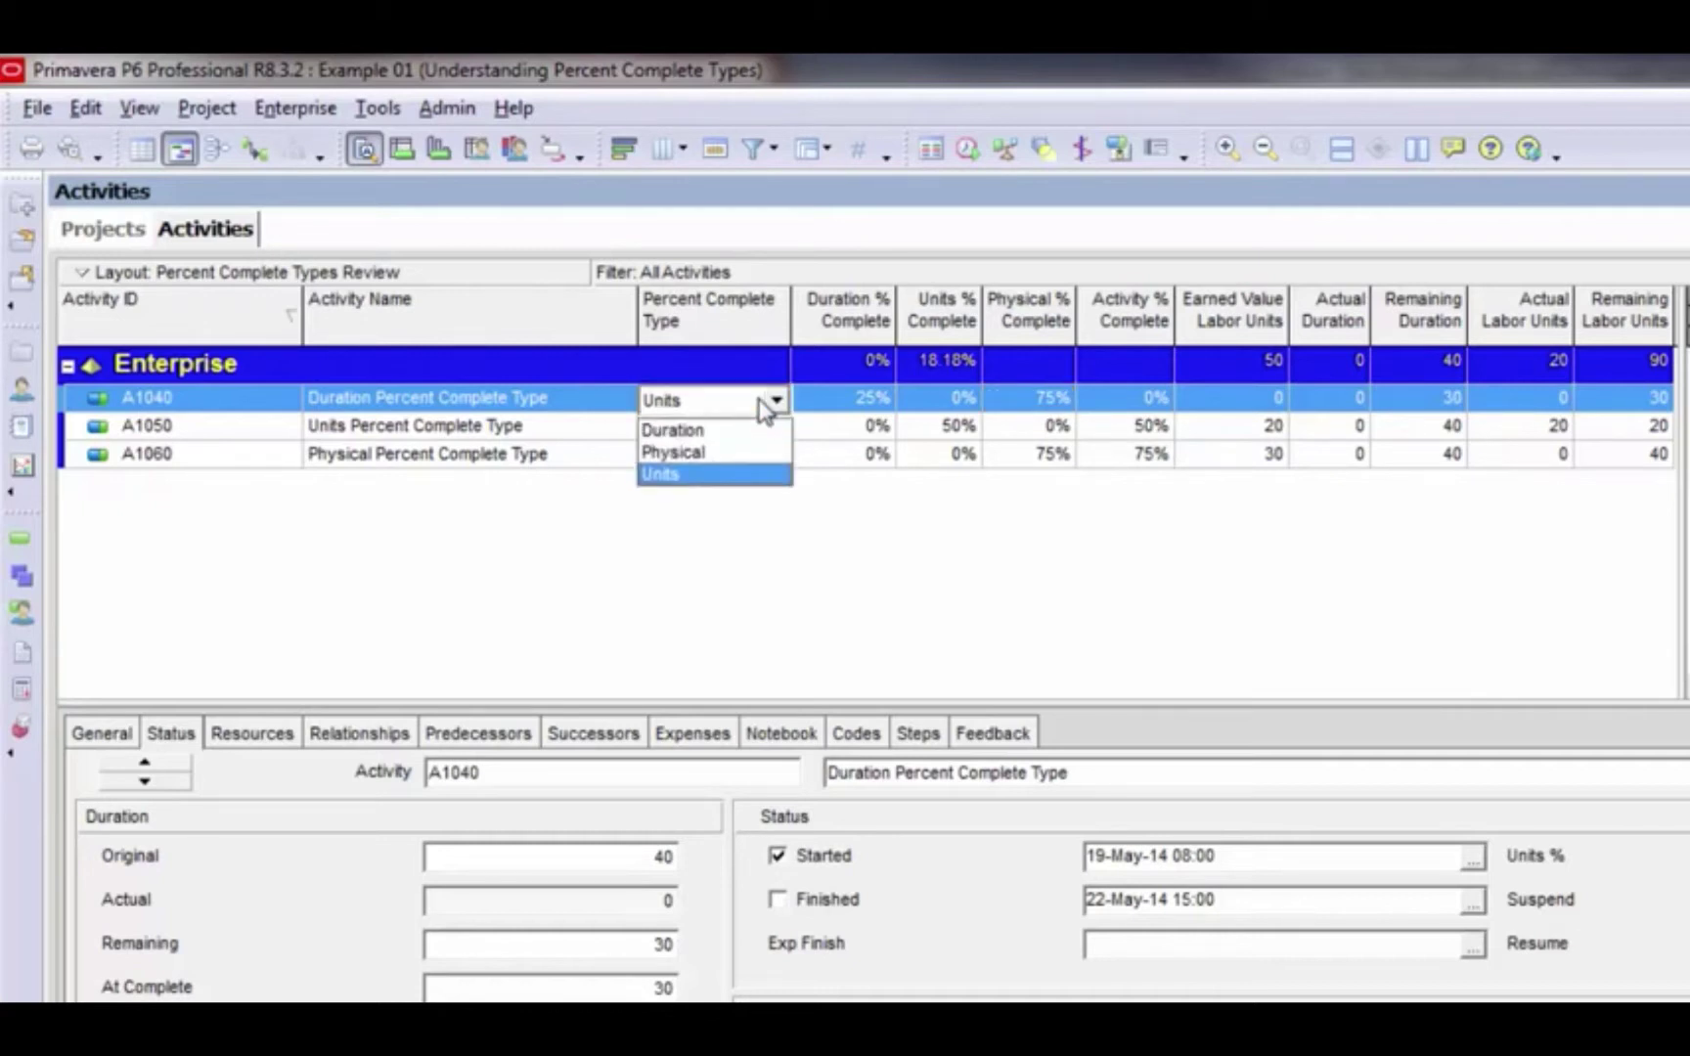
pyautogui.click(738, 455)
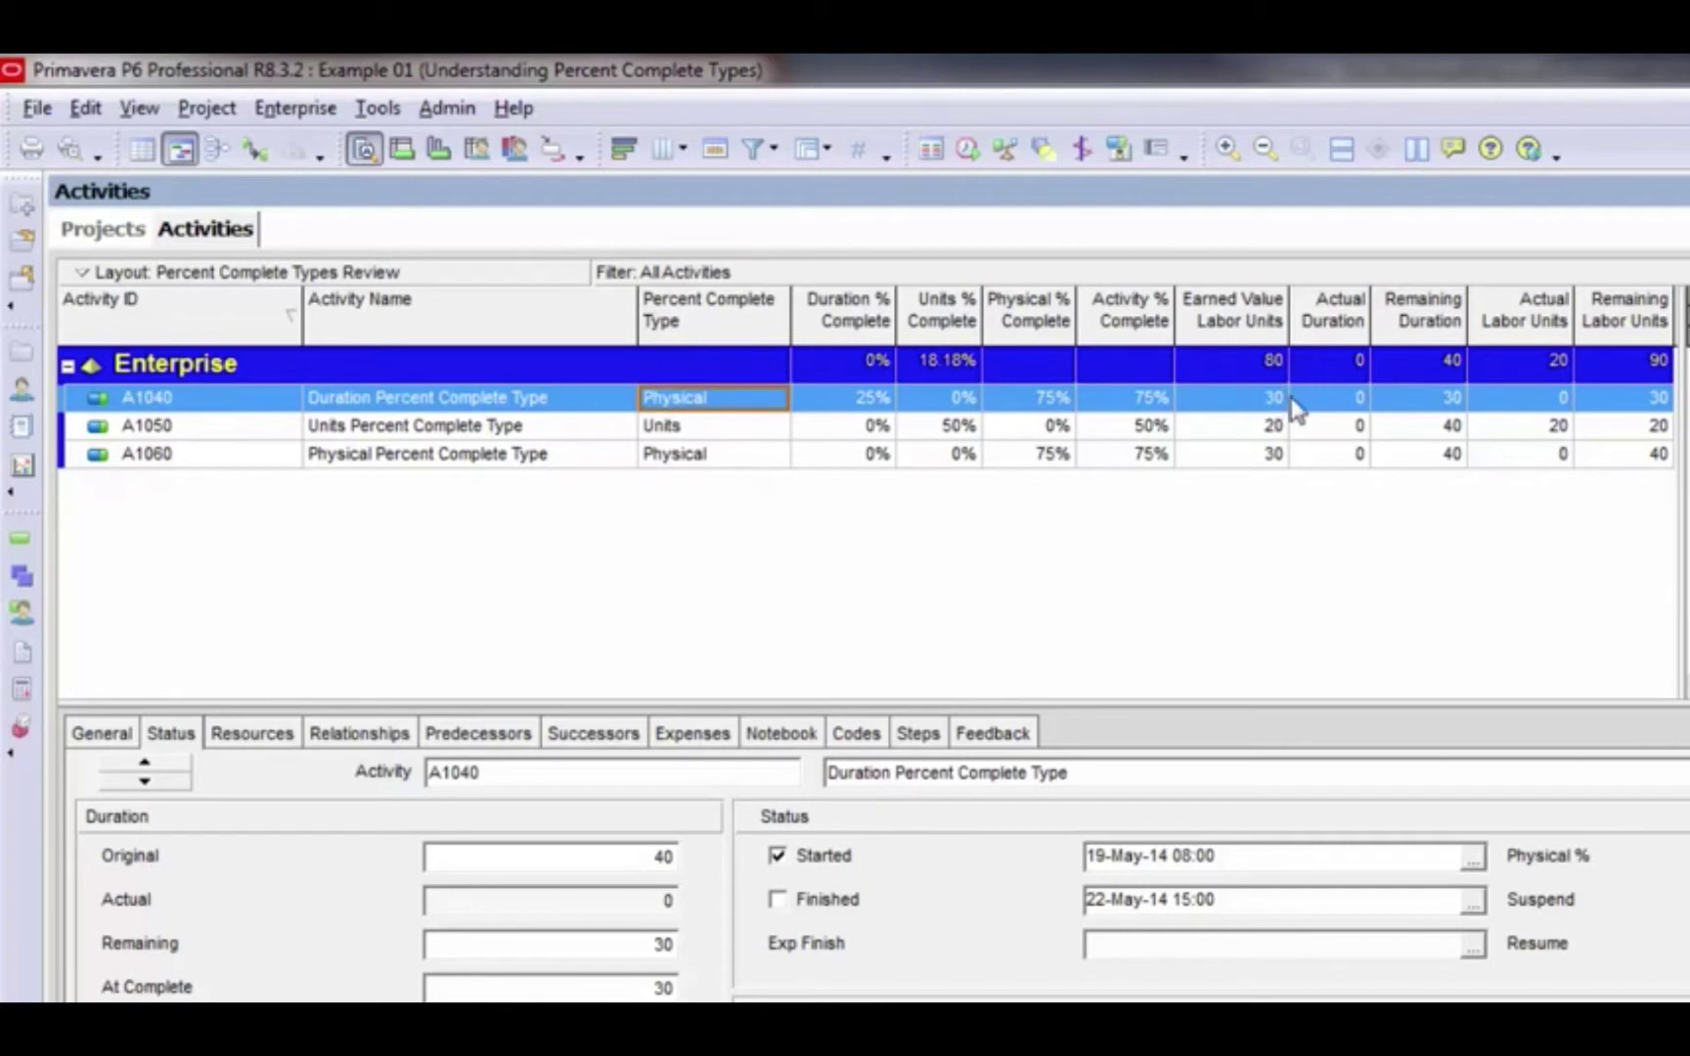
pyautogui.click(1277, 406)
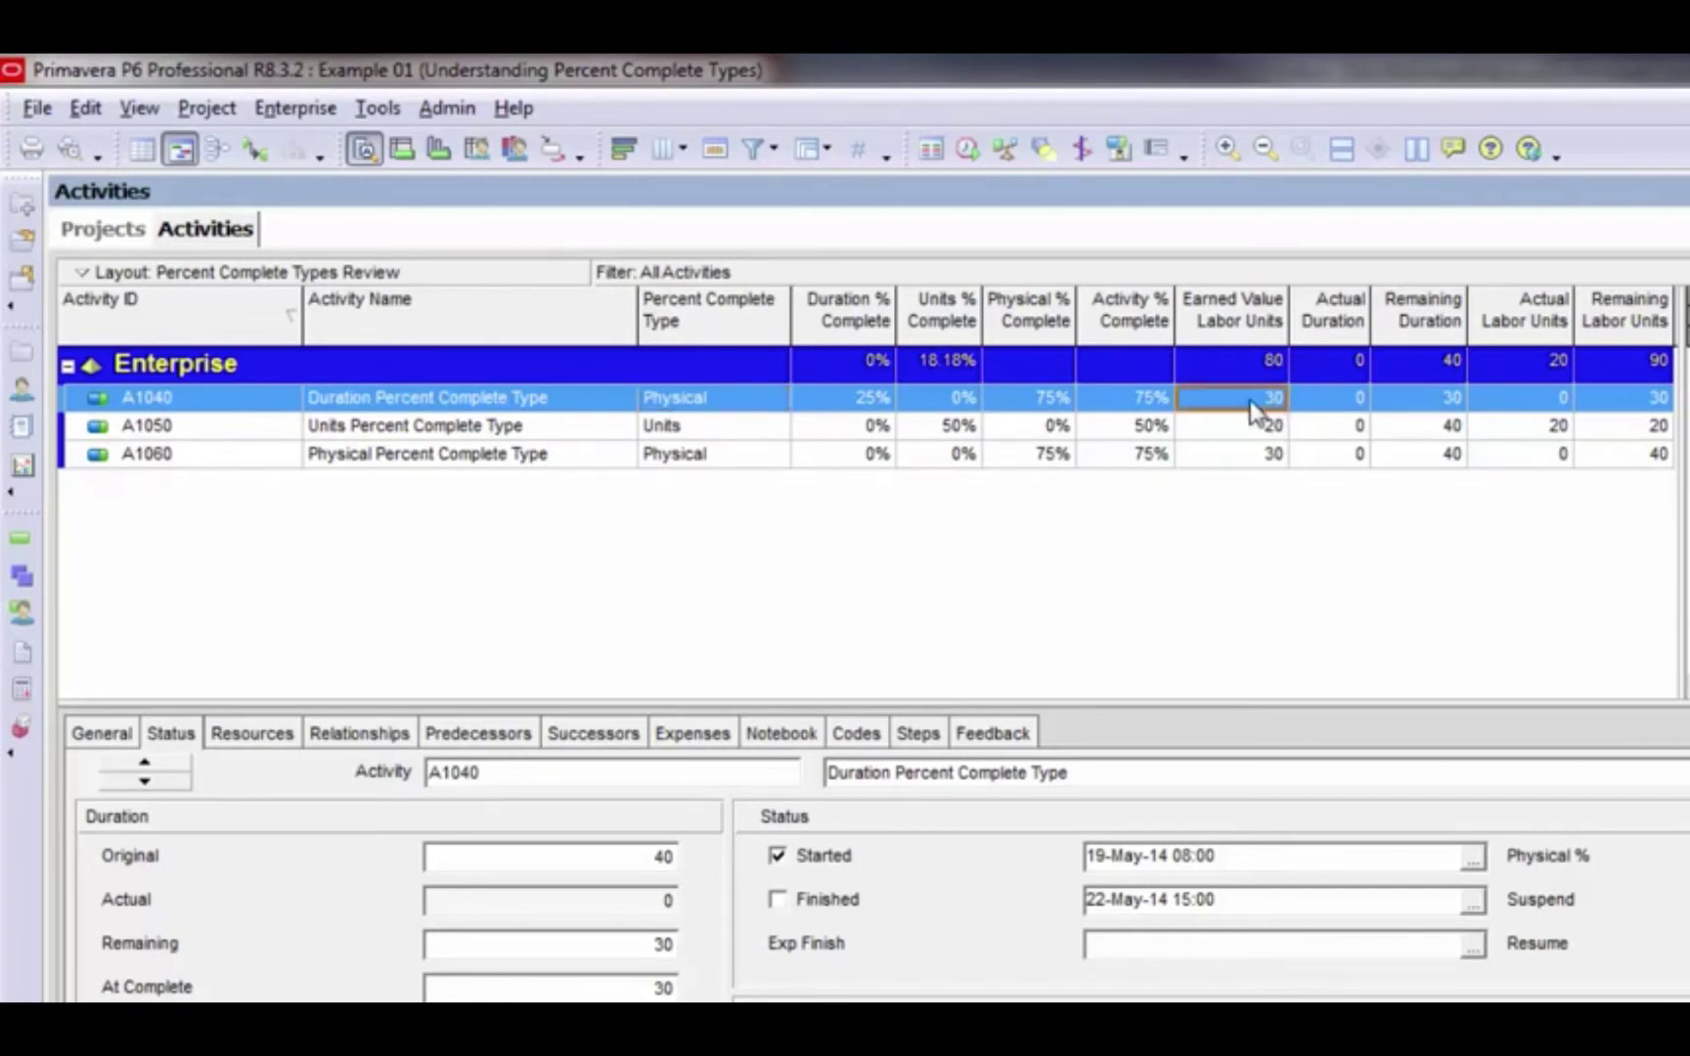
pyautogui.click(706, 406)
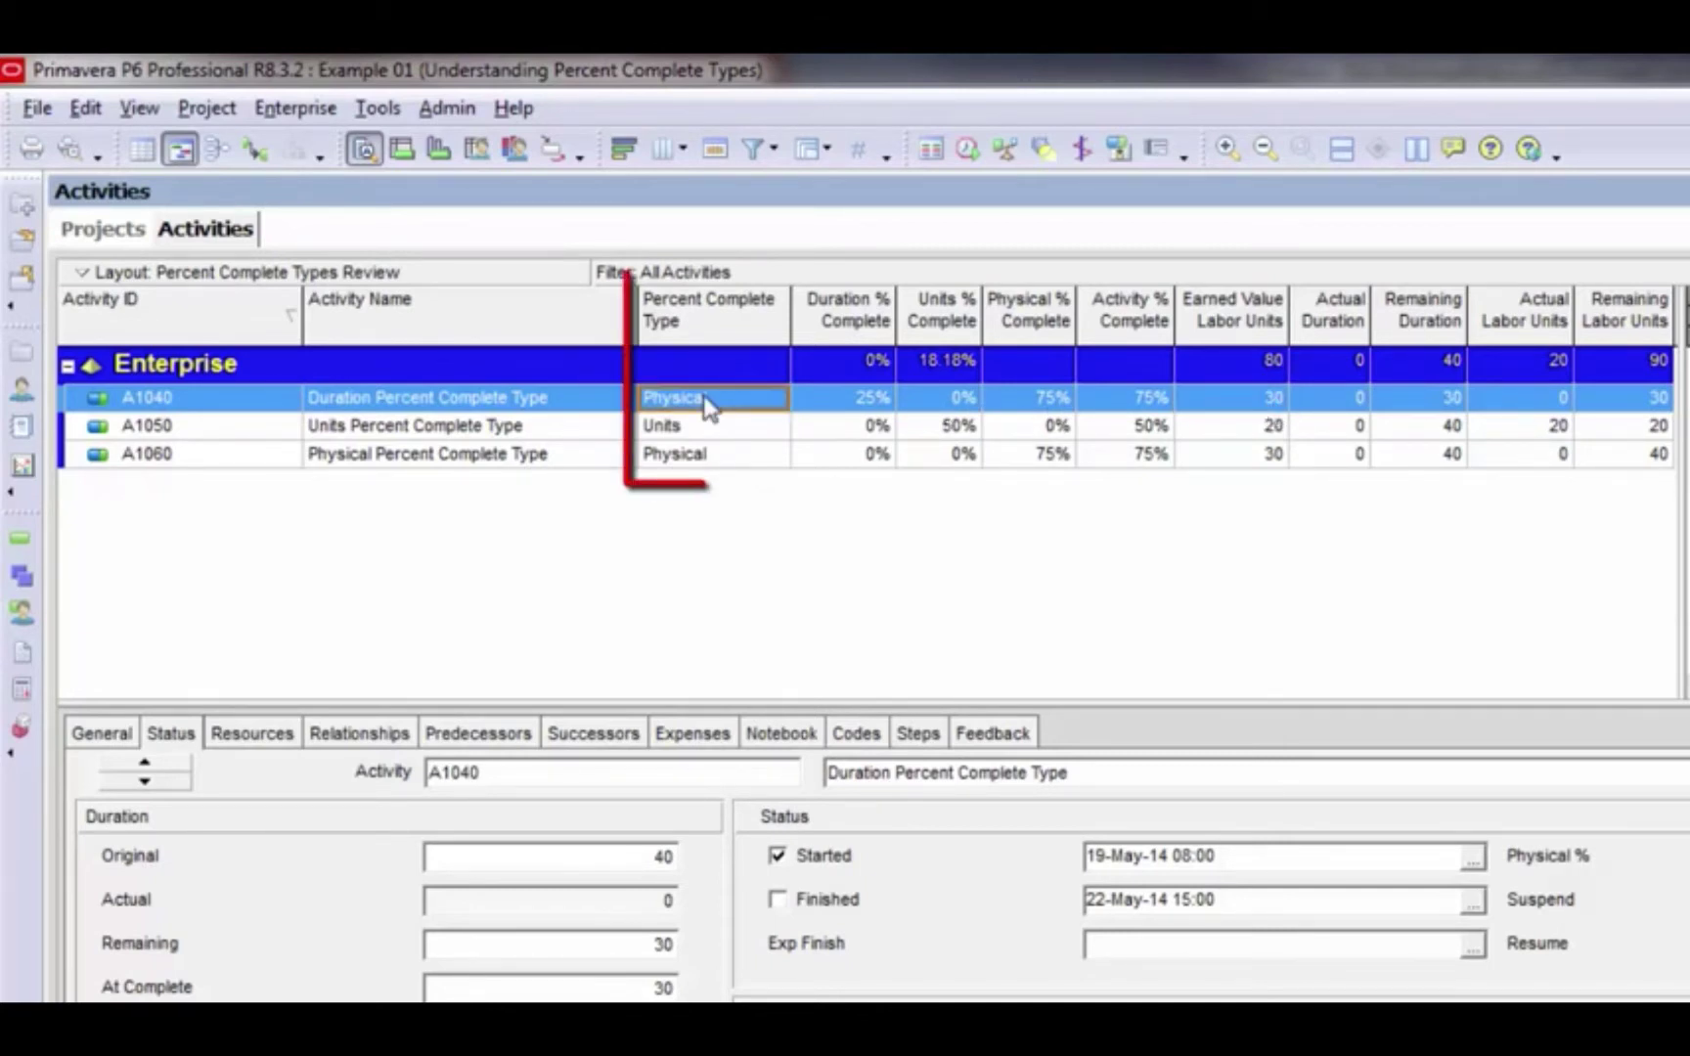
pyautogui.click(1142, 403)
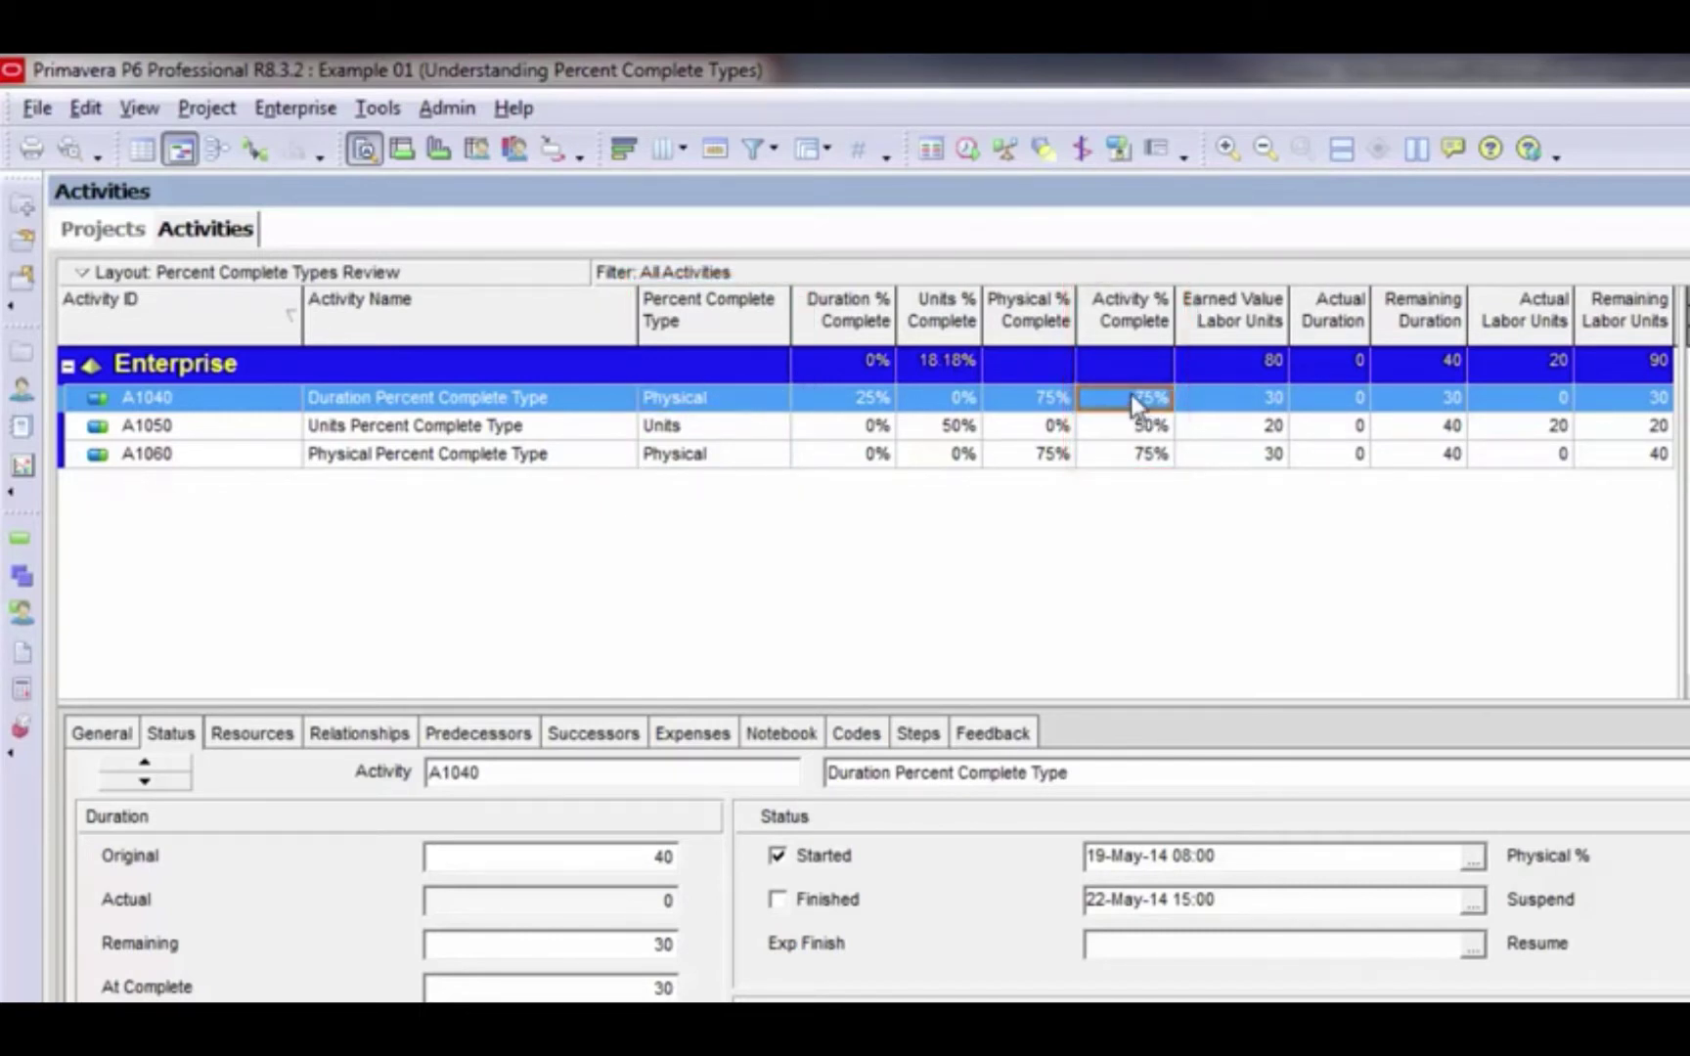
pyautogui.click(1253, 406)
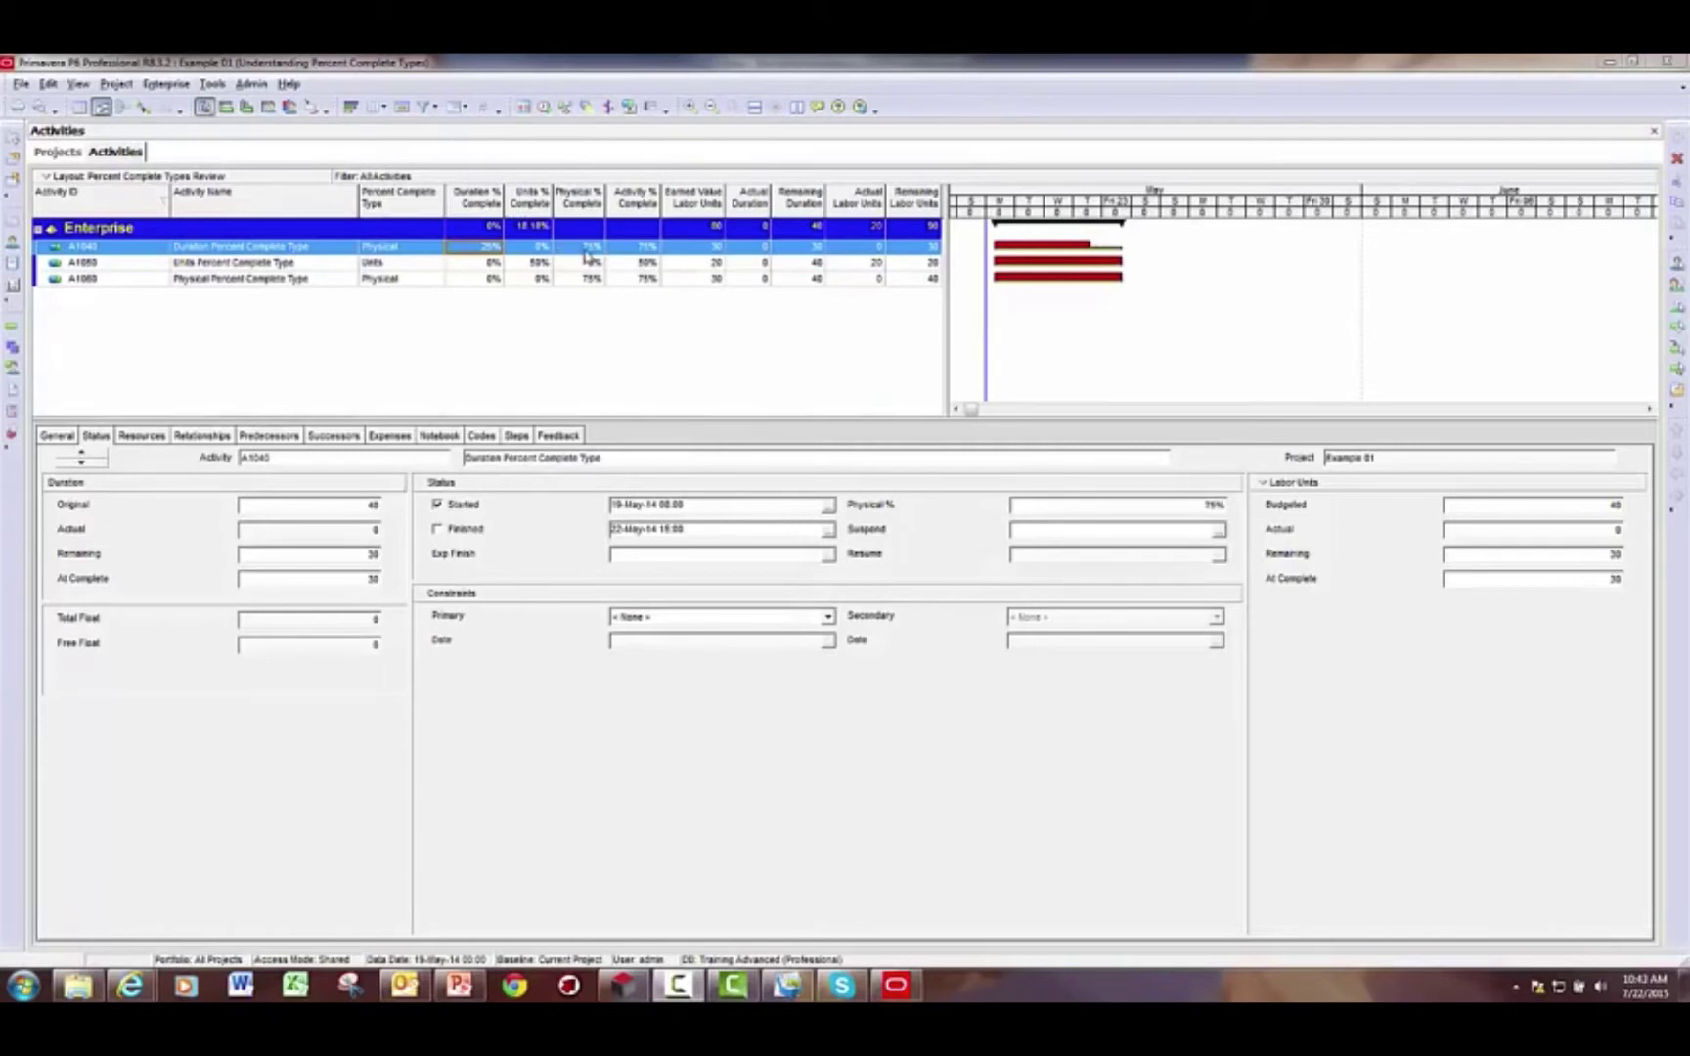
# Reset activity A1040's Physical % Complete to 0% and its percent complete type to Duration
pyautogui.click(586, 252)
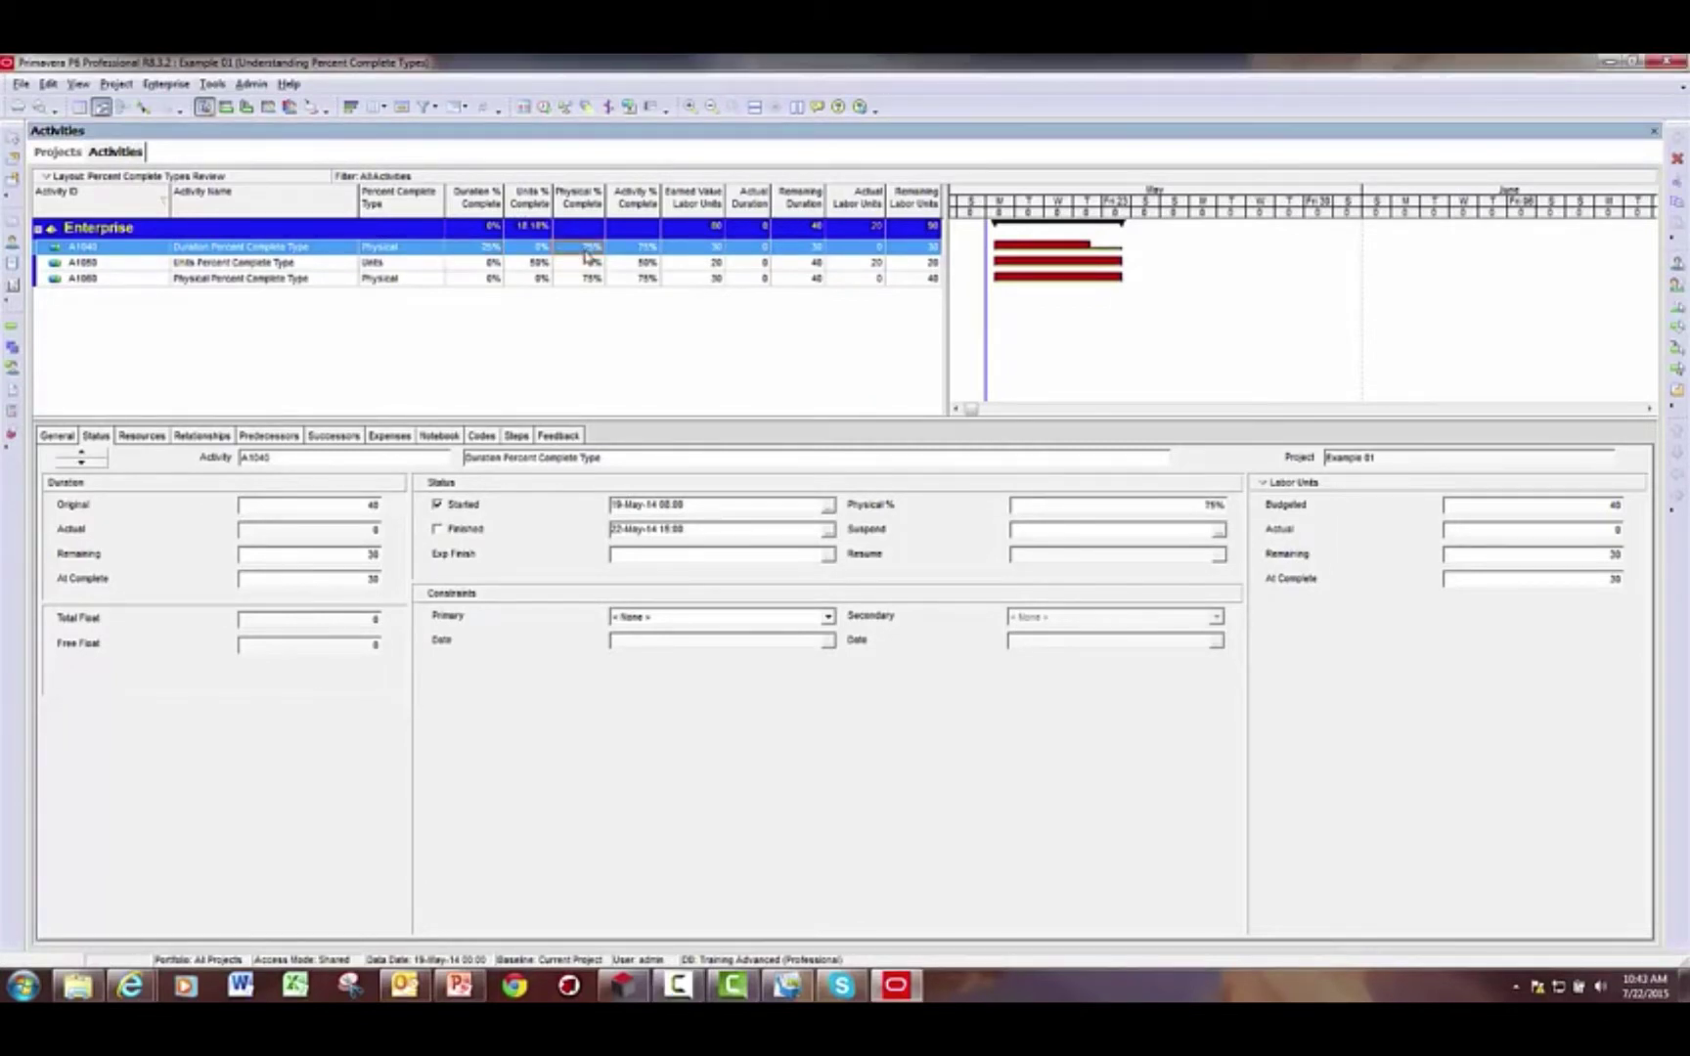
pyautogui.write('0')
pyautogui.press('Return')
pyautogui.click(415, 251)
pyautogui.click(418, 257)
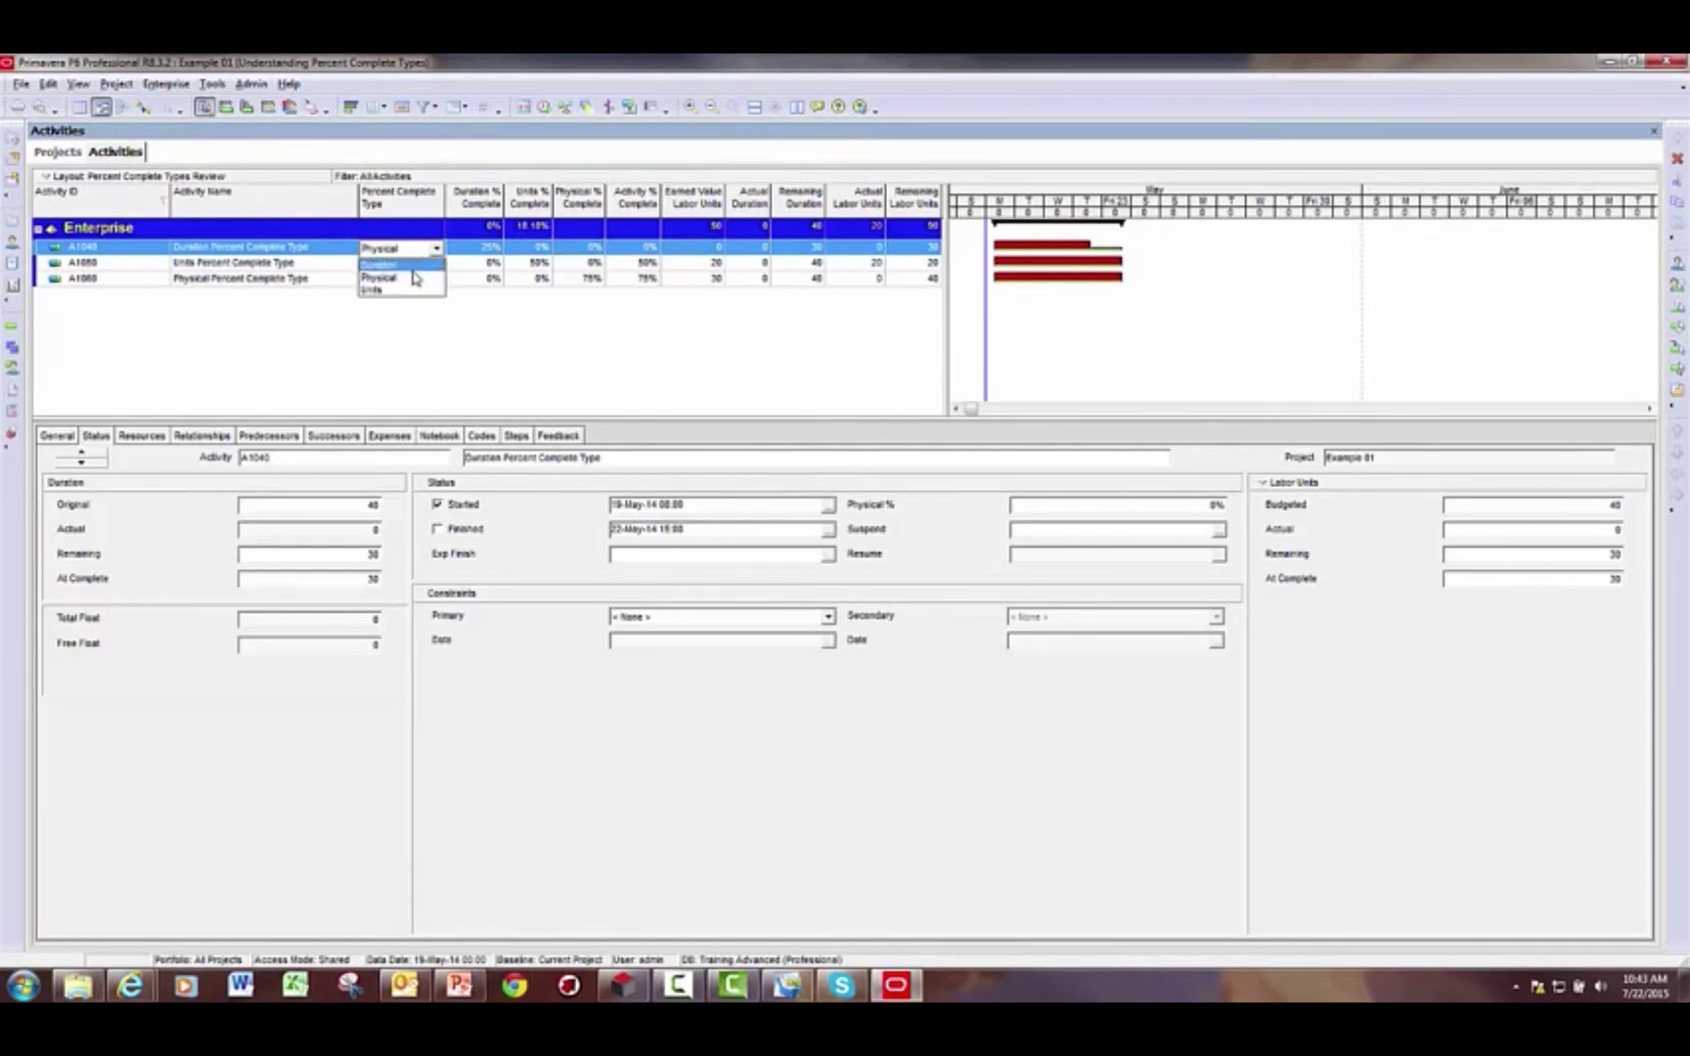
pyautogui.click(415, 265)
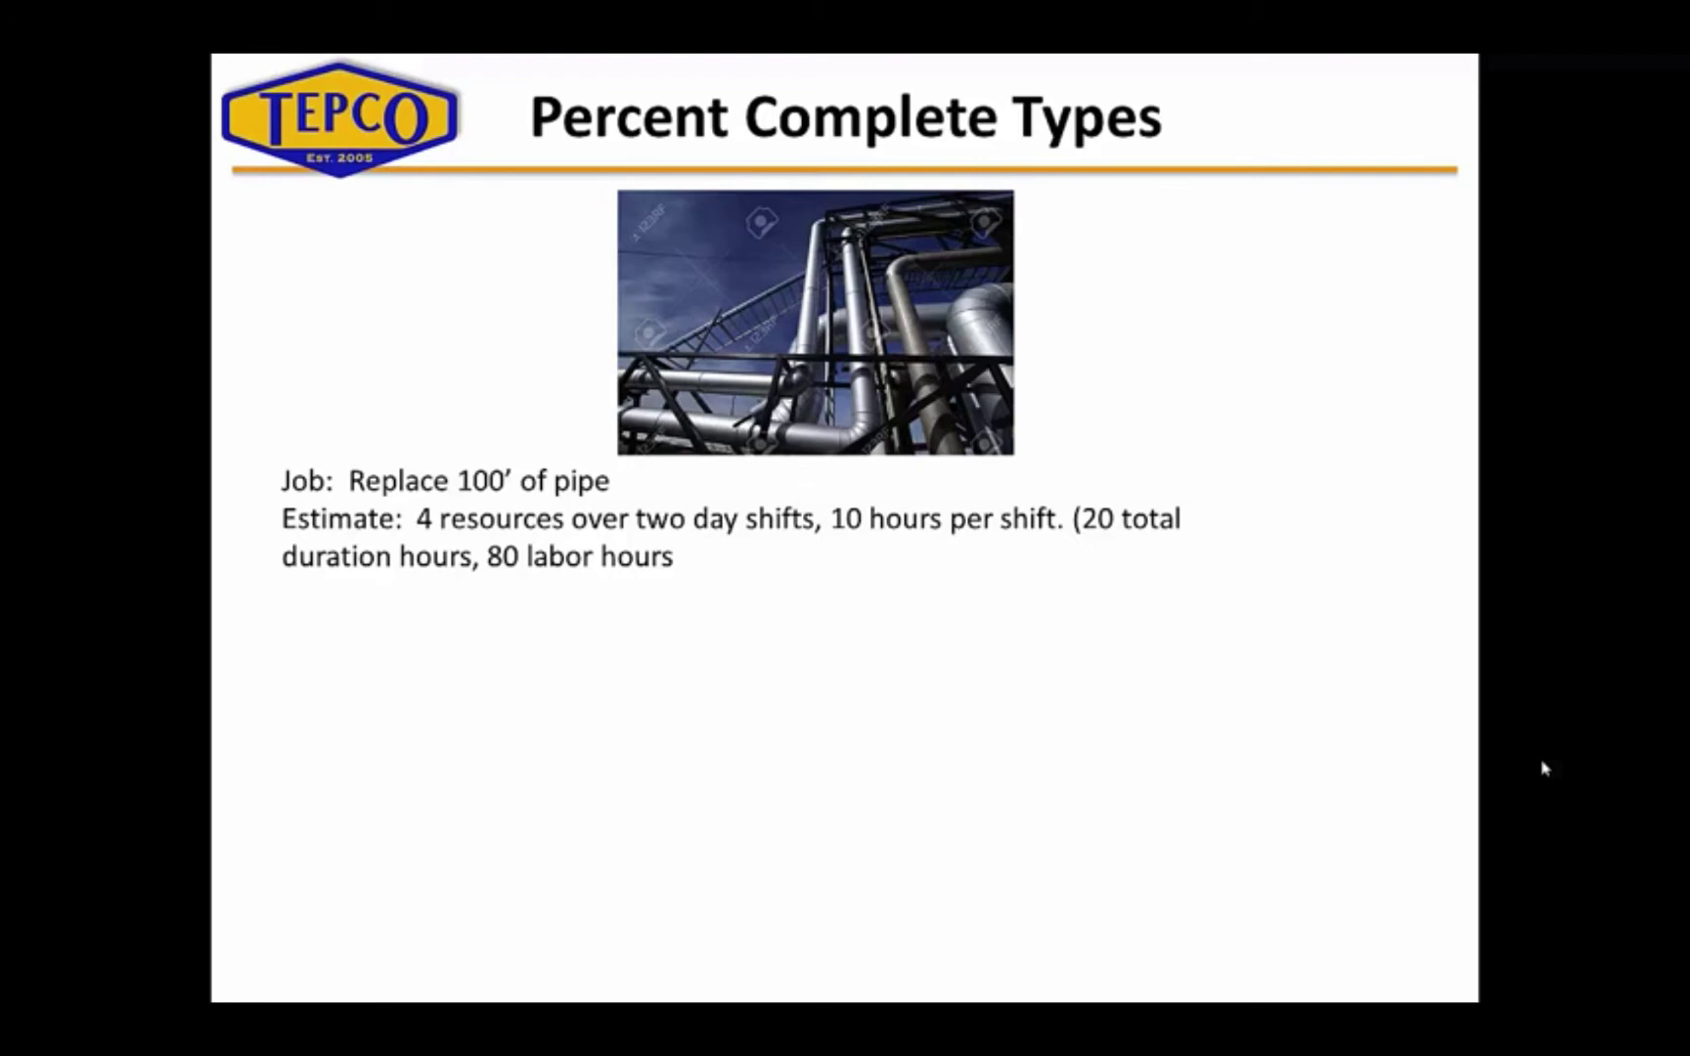
pyautogui.press('Right')
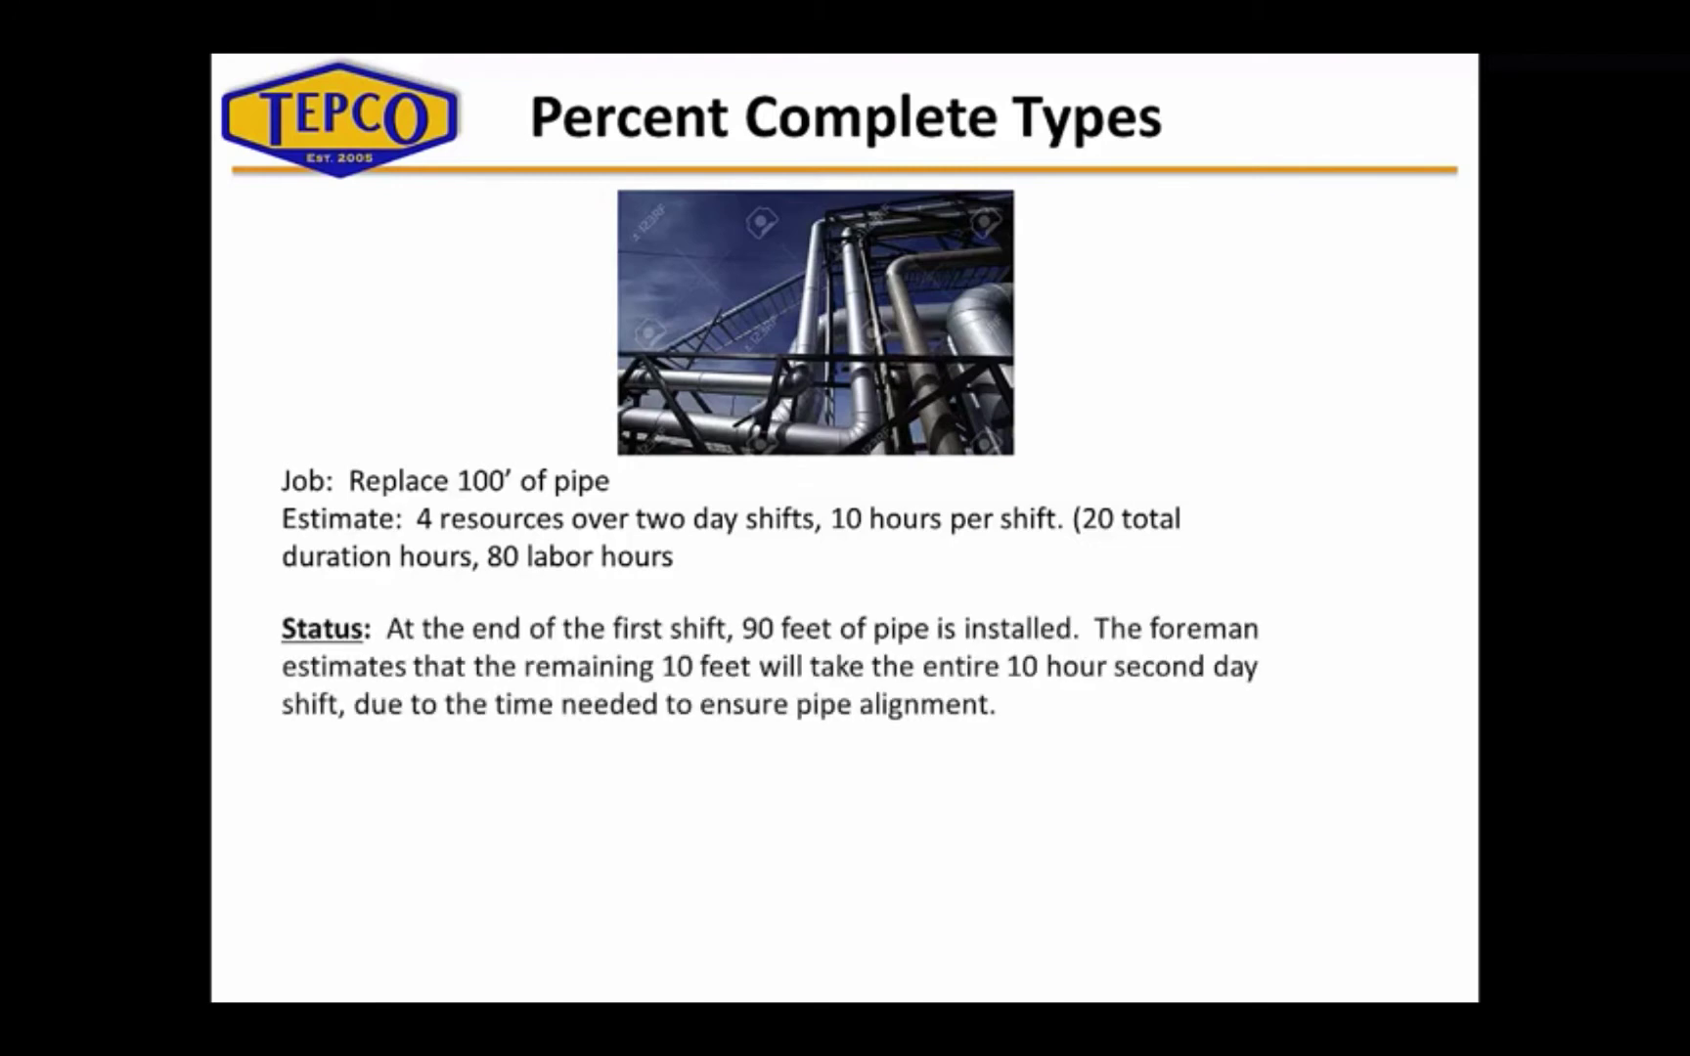